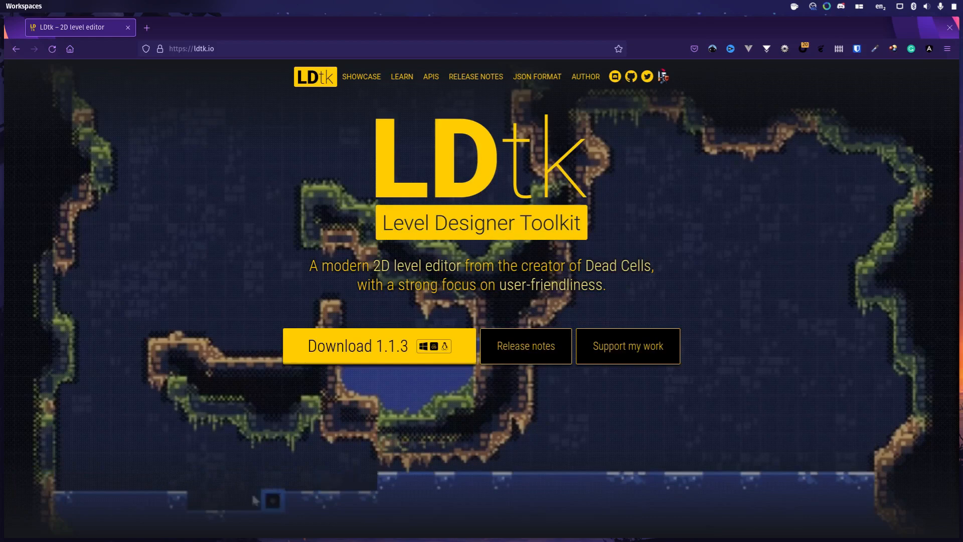
scroll(544, 166, "down", 10)
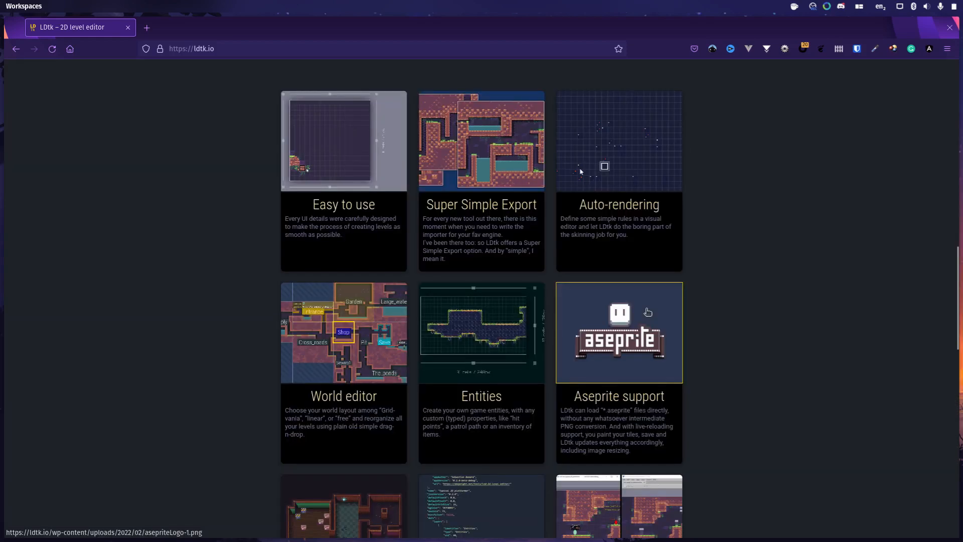
left_click(552, 166)
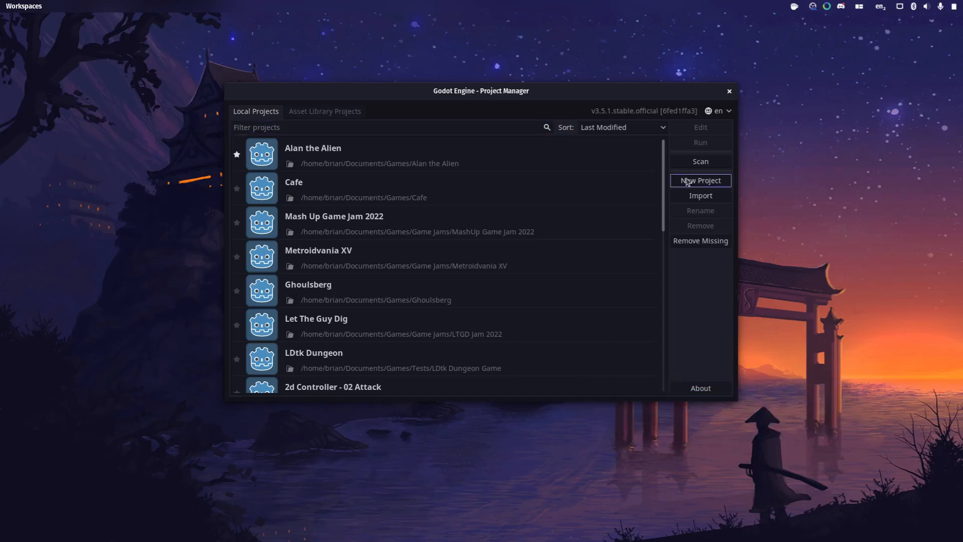
In Godot's Project Manager, start a new project and browse for its path to Documents/Games/Tutorials.
left_click(700, 182)
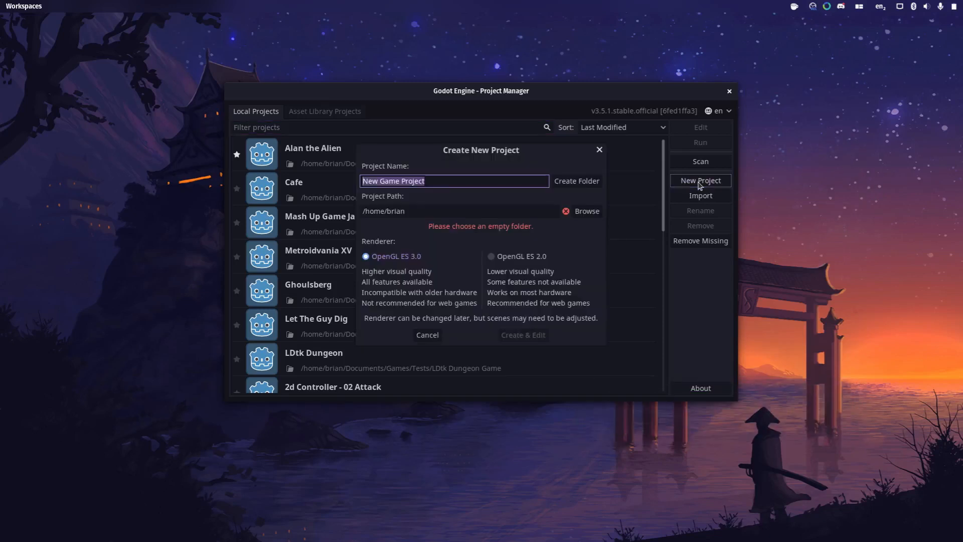
left_click(589, 211)
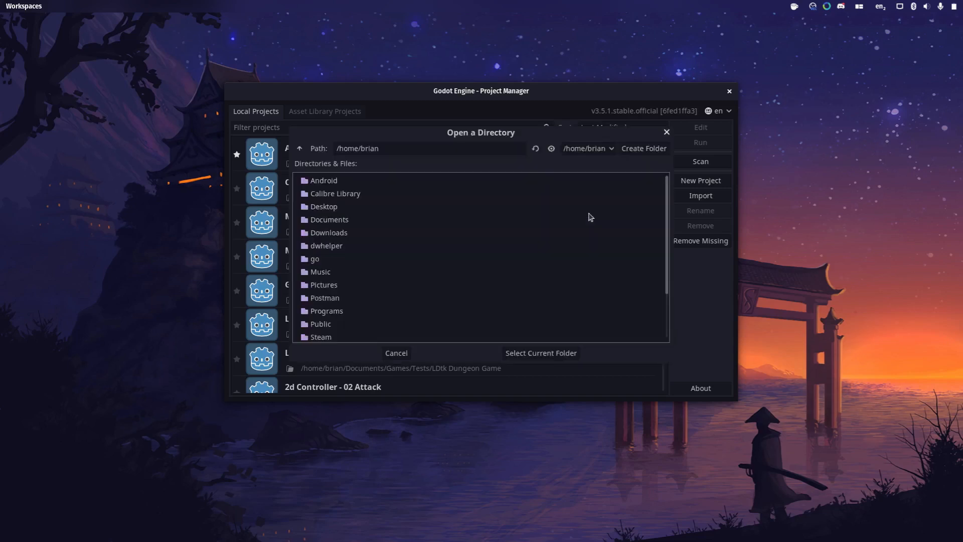
double_click(337, 221)
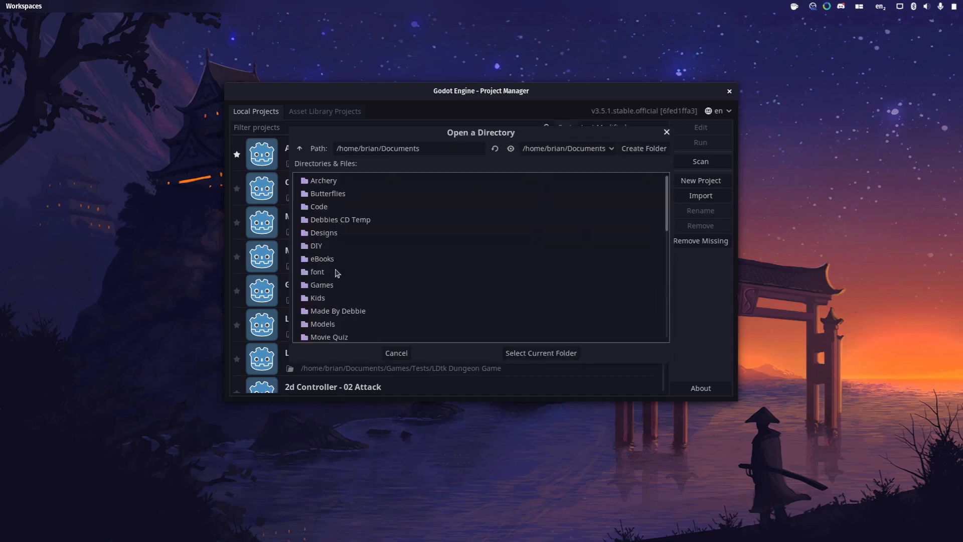
scroll(322, 240, "down", 2)
double_click(321, 242)
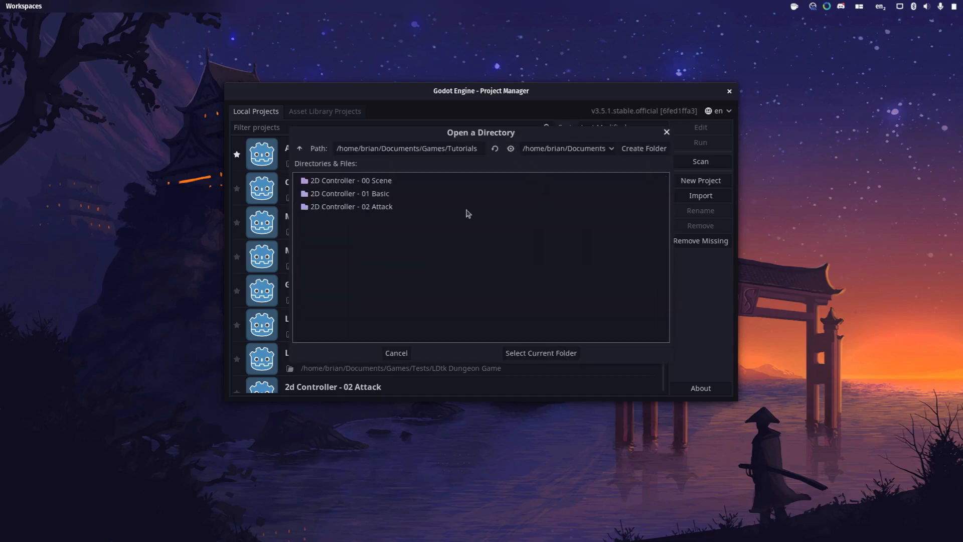
Create a folder named "LDtk with Godot", choose it as the project path and create the project.
left_click(633, 150)
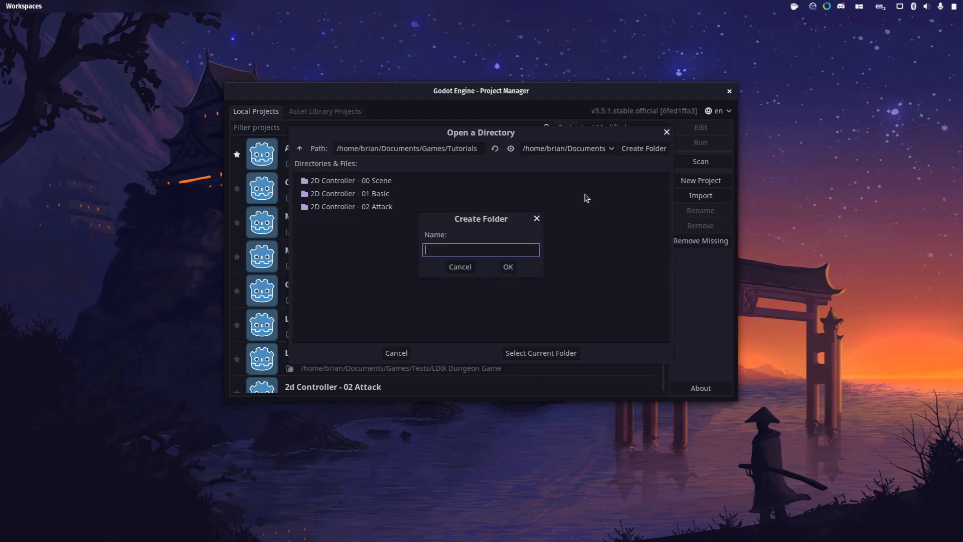
type("LDtk with Godot")
left_click(508, 267)
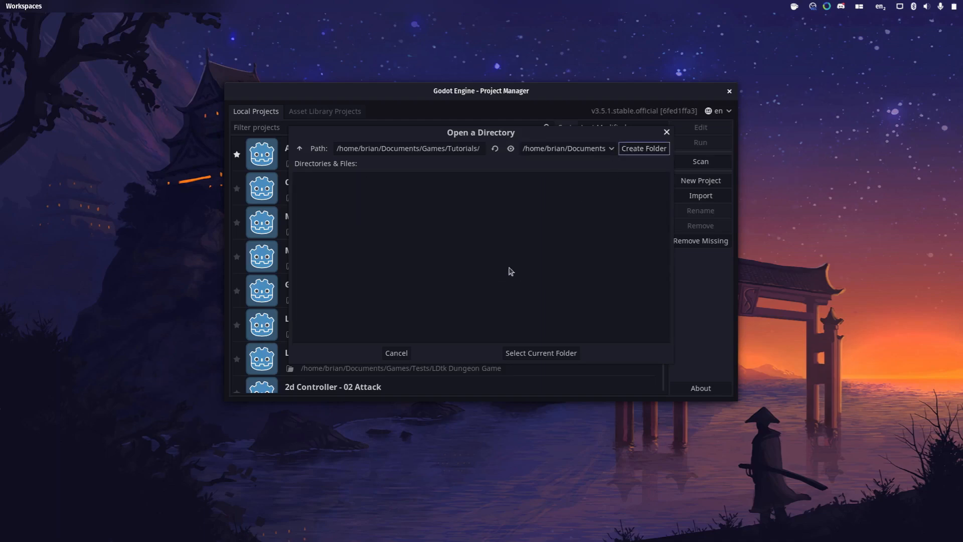
left_click(541, 353)
left_click(532, 335)
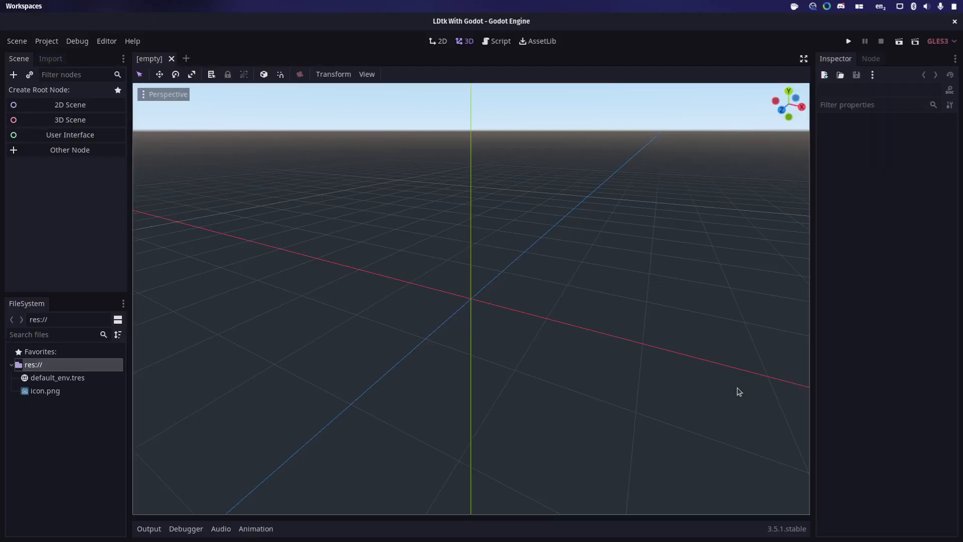
Switch to the file manager and paste the copied dungeon tileset image into the "LDtk with Godot" project folder.
key("alt+Tab")
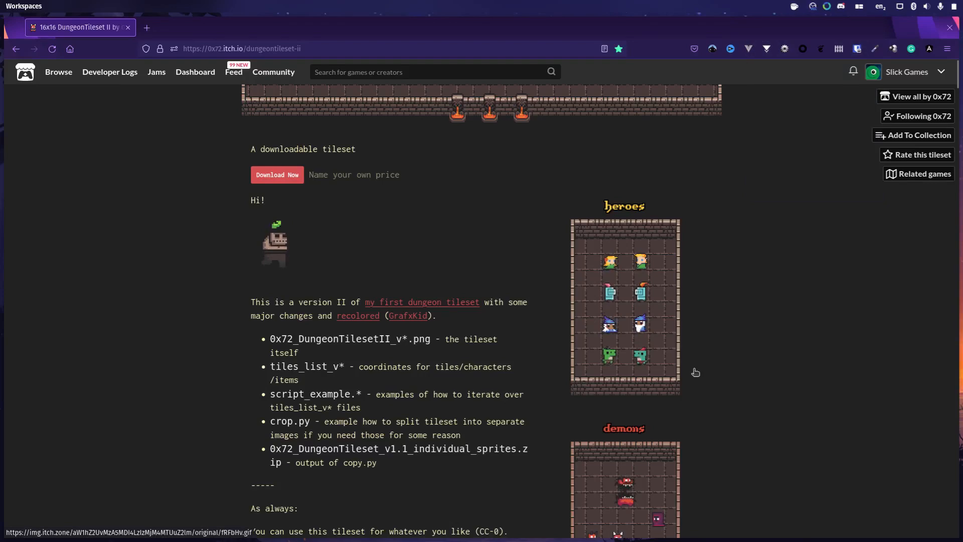
scroll(699, 372, "down", 15)
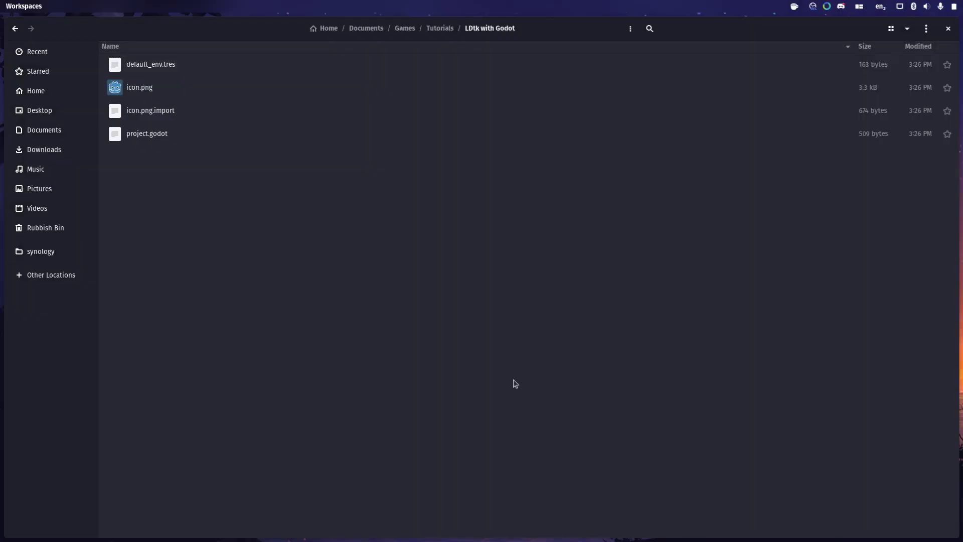
right_click(343, 286)
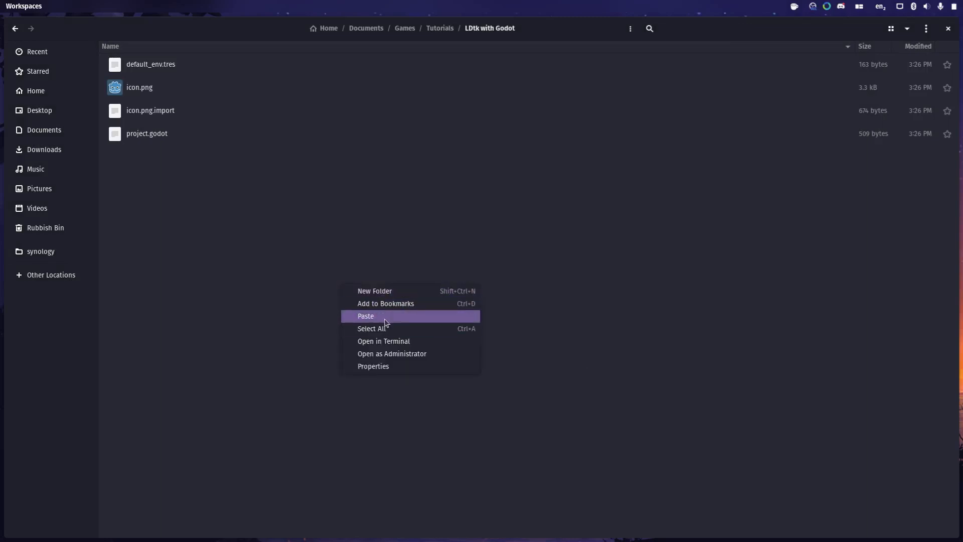
left_click(384, 316)
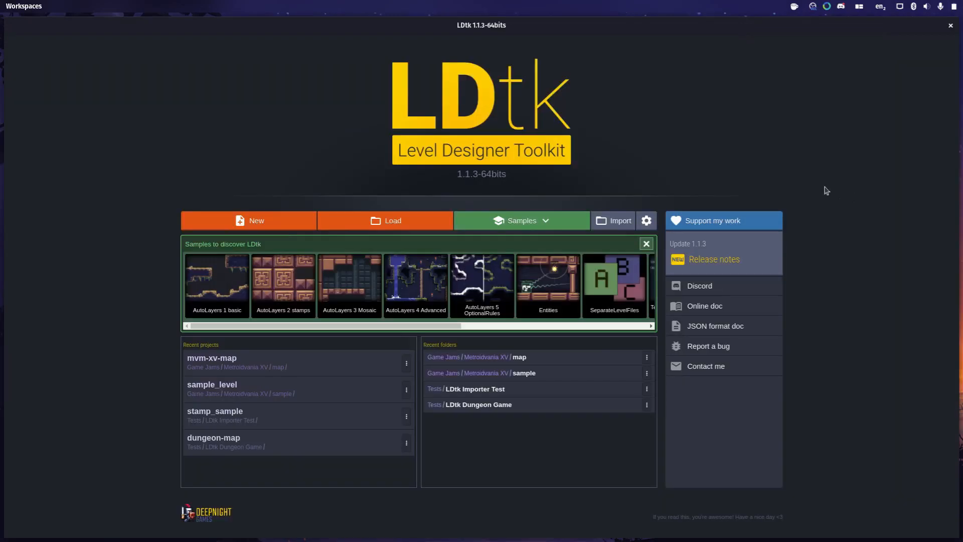
In LDtk, create a new project named "dungeon" and save it in Games/Tutorials/LDtk with Godot.
left_click(268, 222)
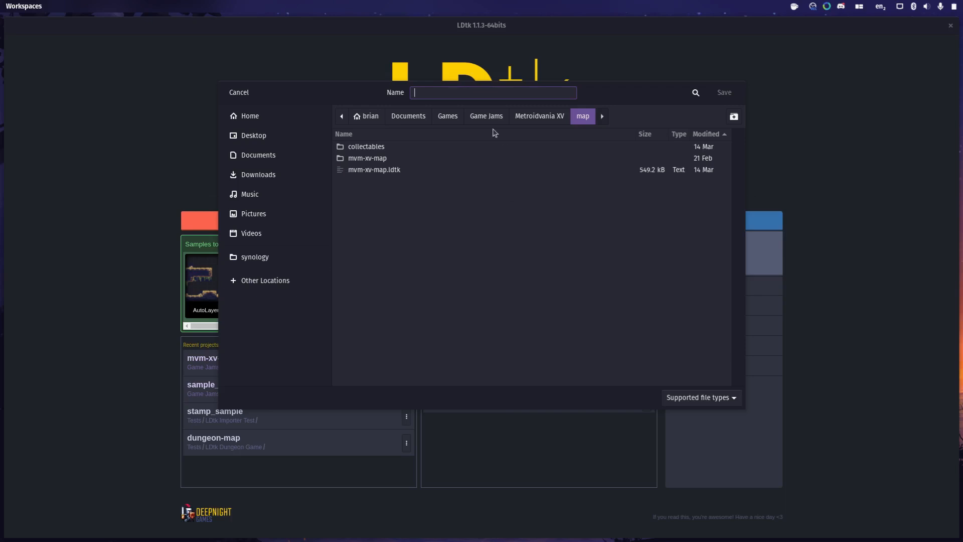
left_click(457, 120)
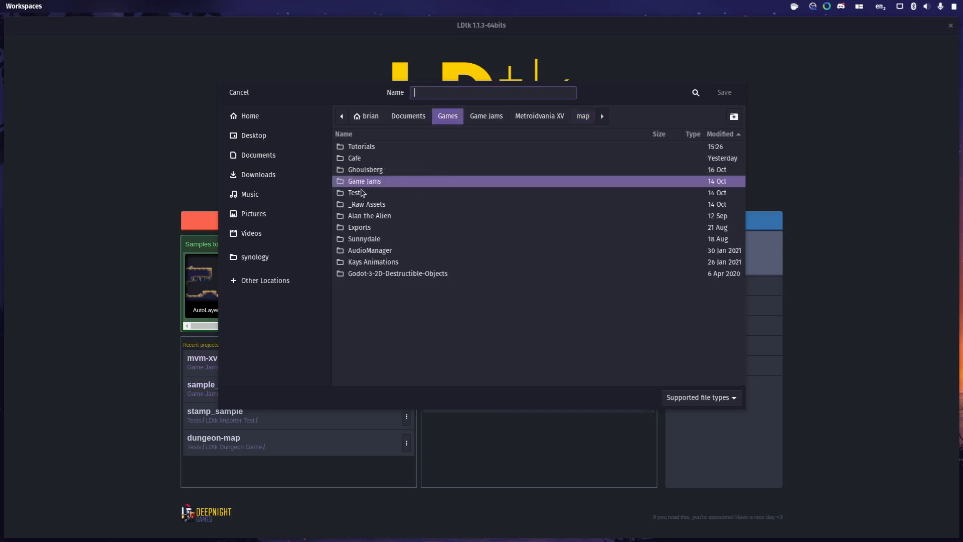
double_click(365, 150)
double_click(374, 149)
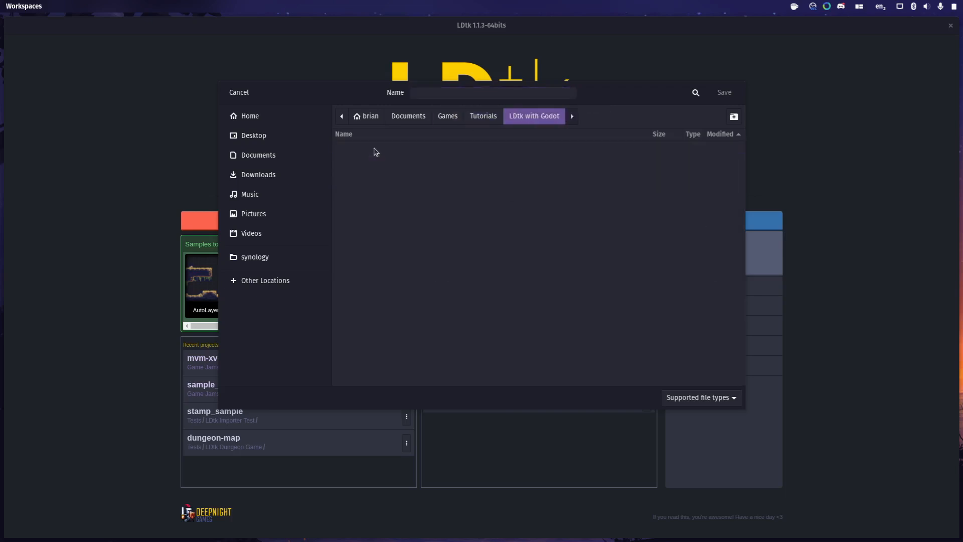
left_click(481, 93)
type("dungeon")
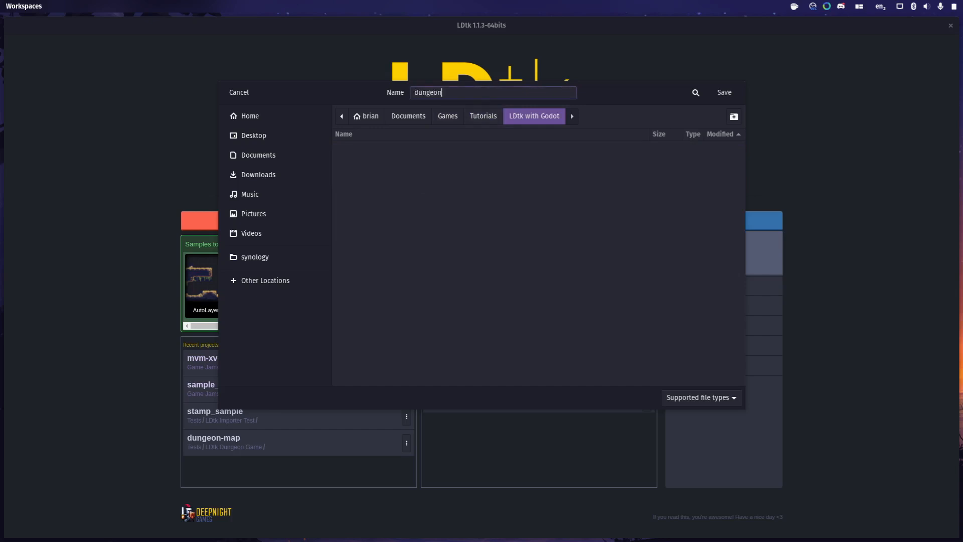
left_click(725, 92)
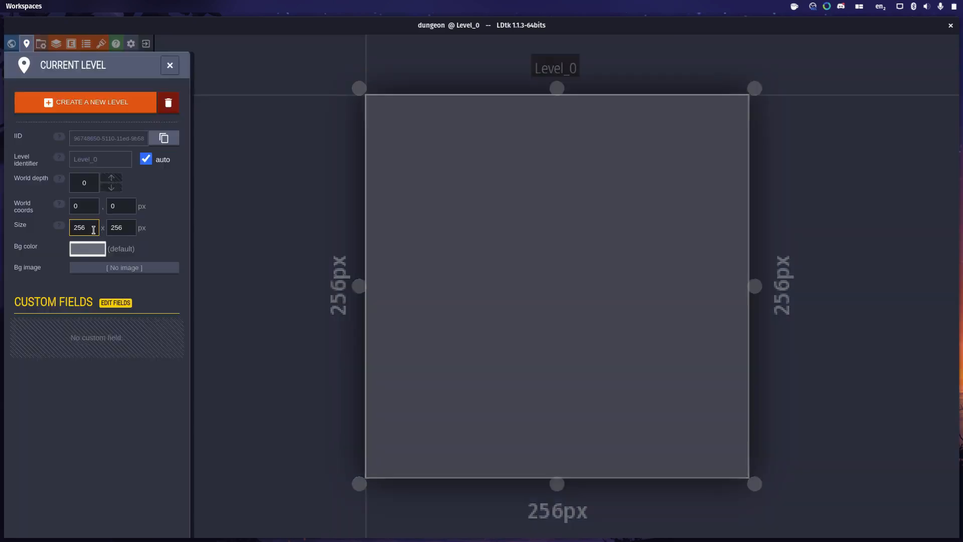
Set the current level's size to 320 x 192 px and save the project.
double_click(89, 228)
type("320")
key("Return")
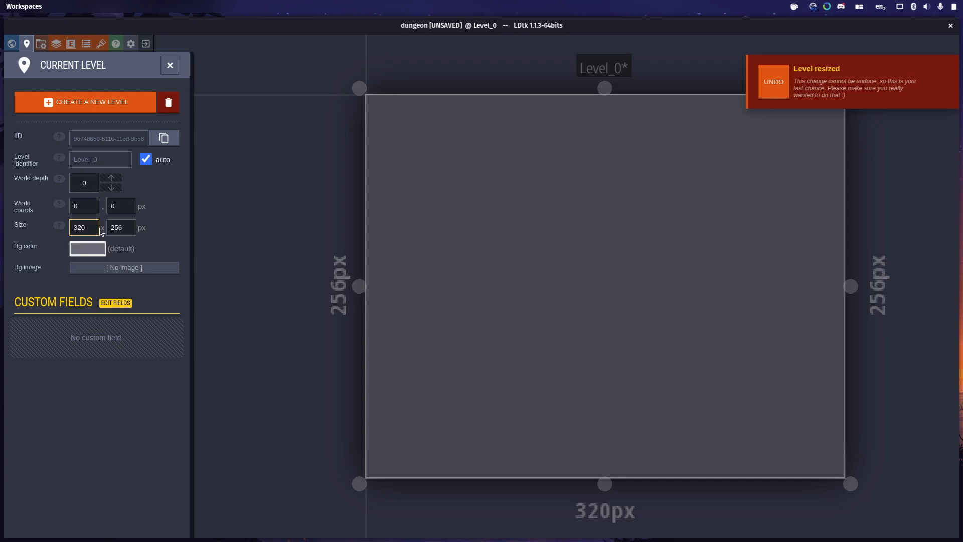
key("Tab")
type("192")
key("Return")
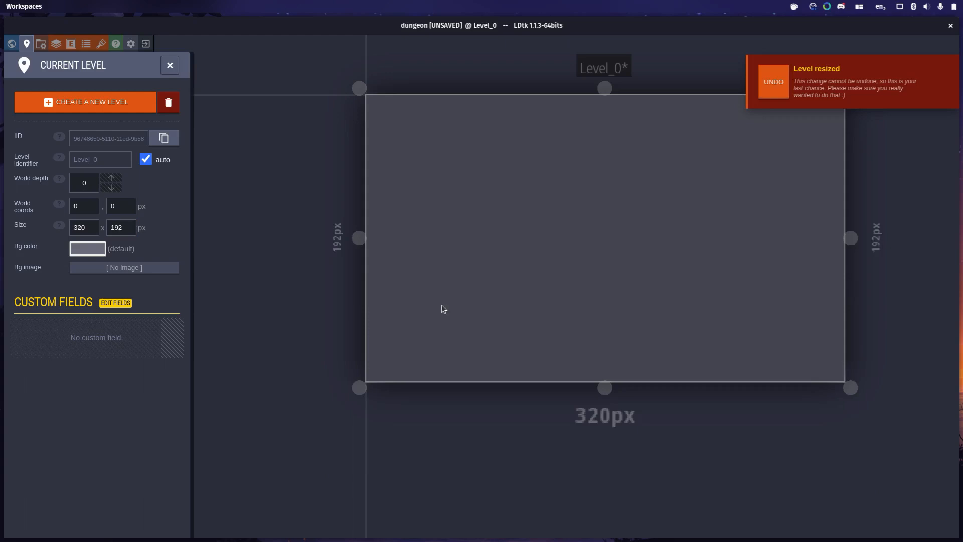
key("Escape")
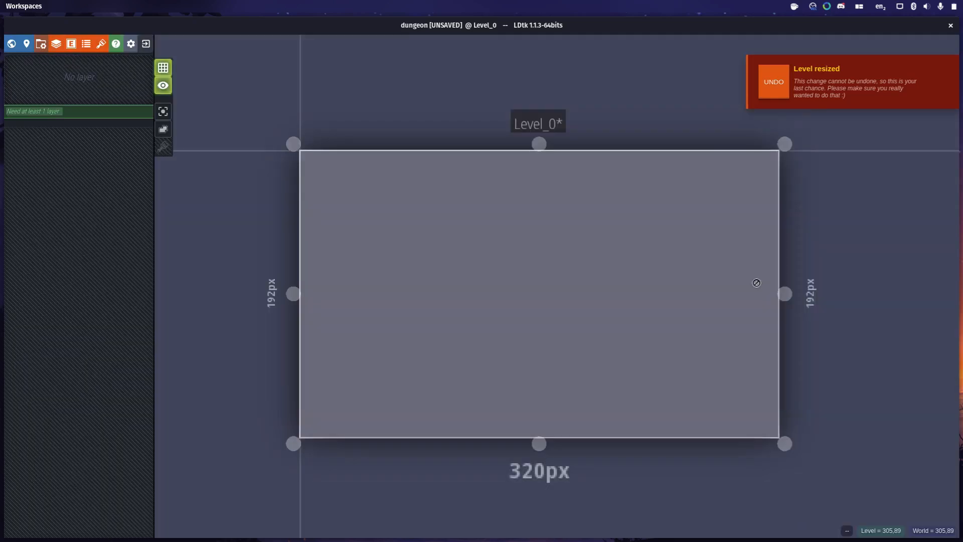
key("ctrl+s")
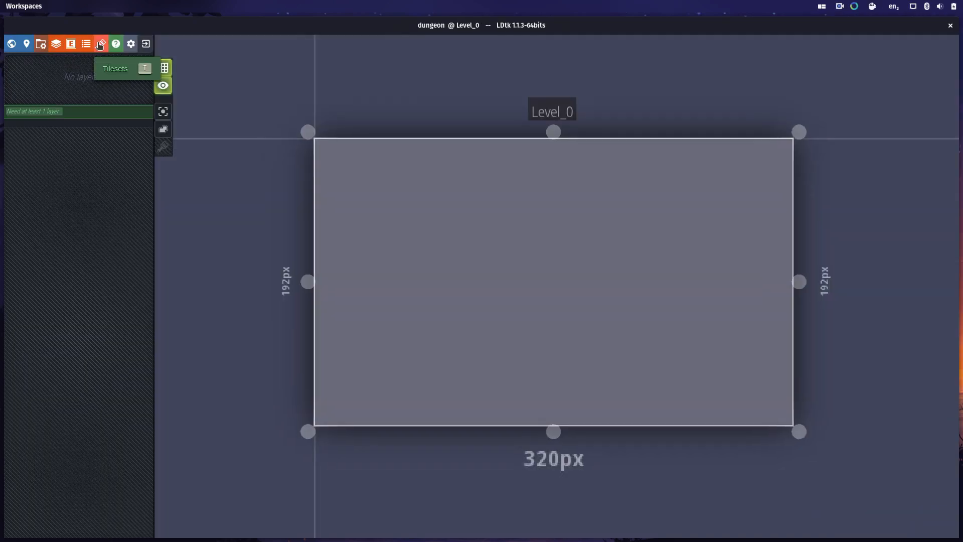
Add a project tileset from 0x72_DungeonTilesetII_v1.4.png and set its identifier to "dungeon".
left_click(100, 44)
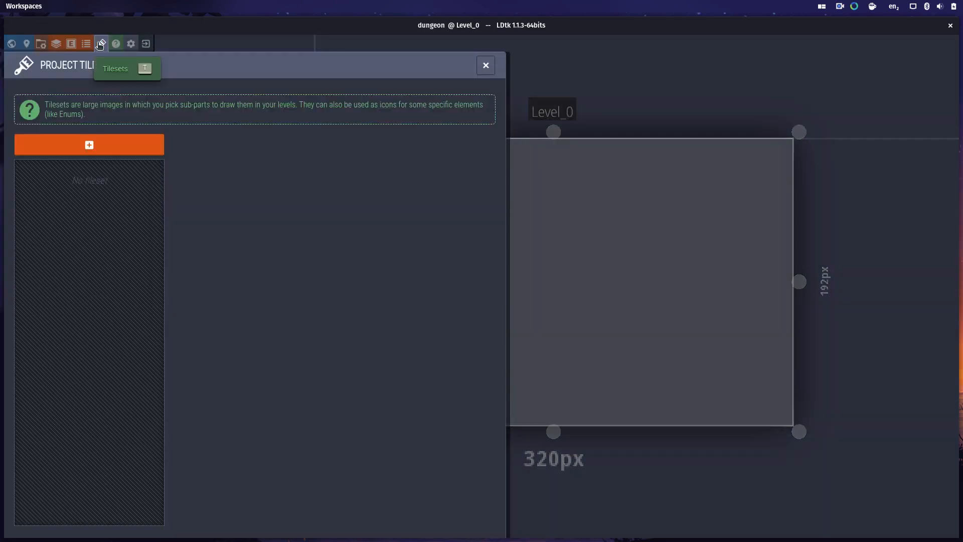
left_click(96, 149)
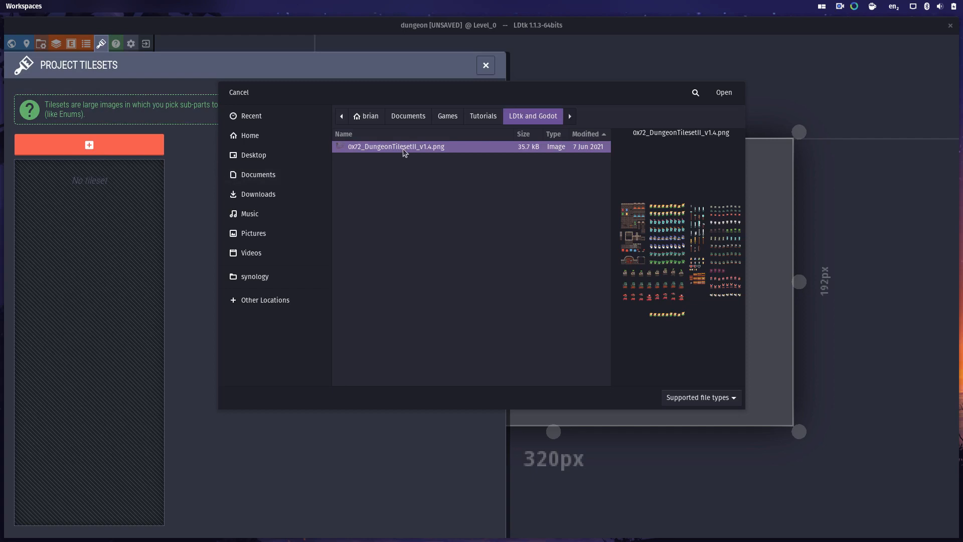
left_click(724, 93)
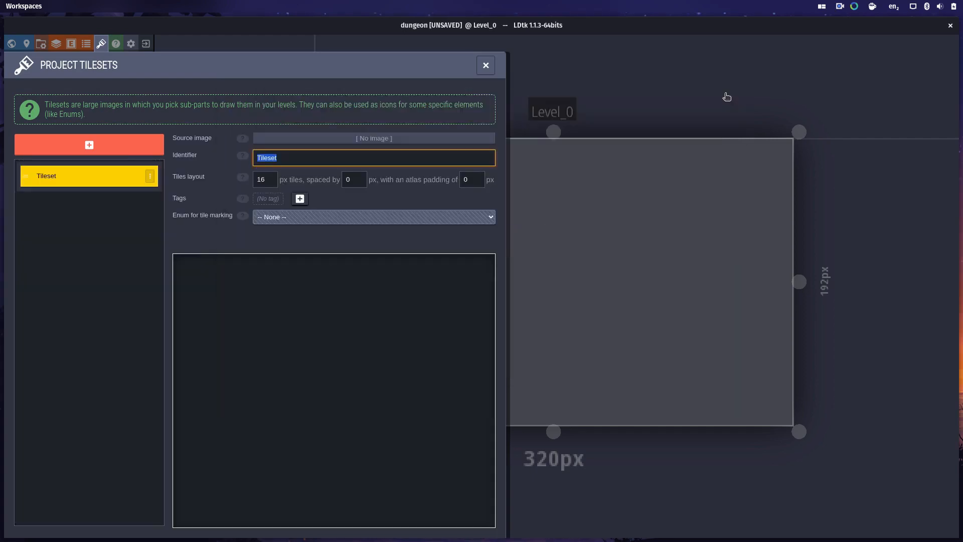
double_click(352, 161)
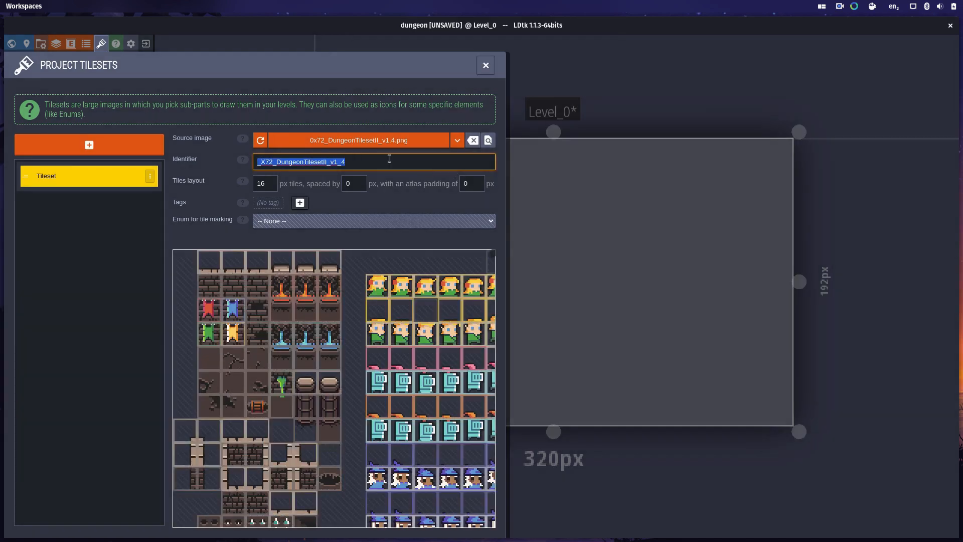
type("dungeon")
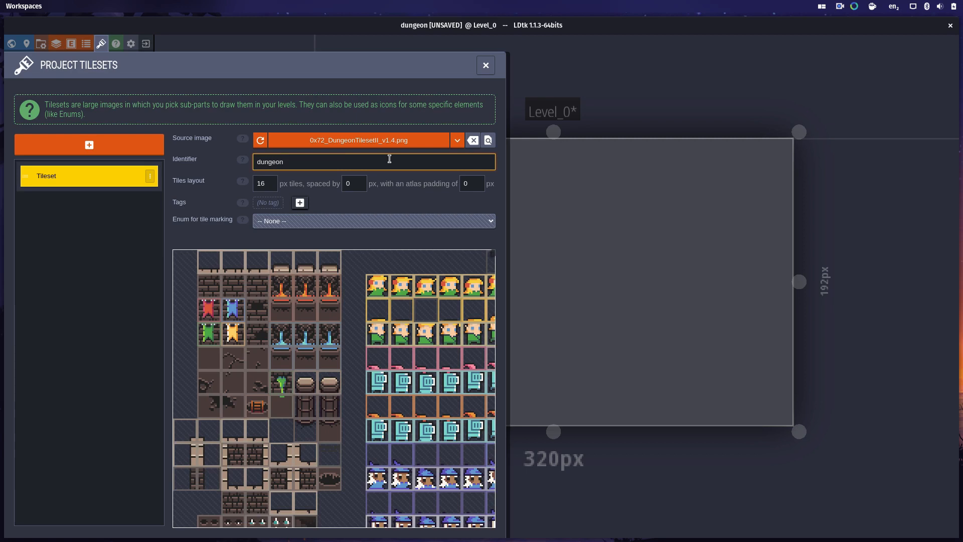
key("Return")
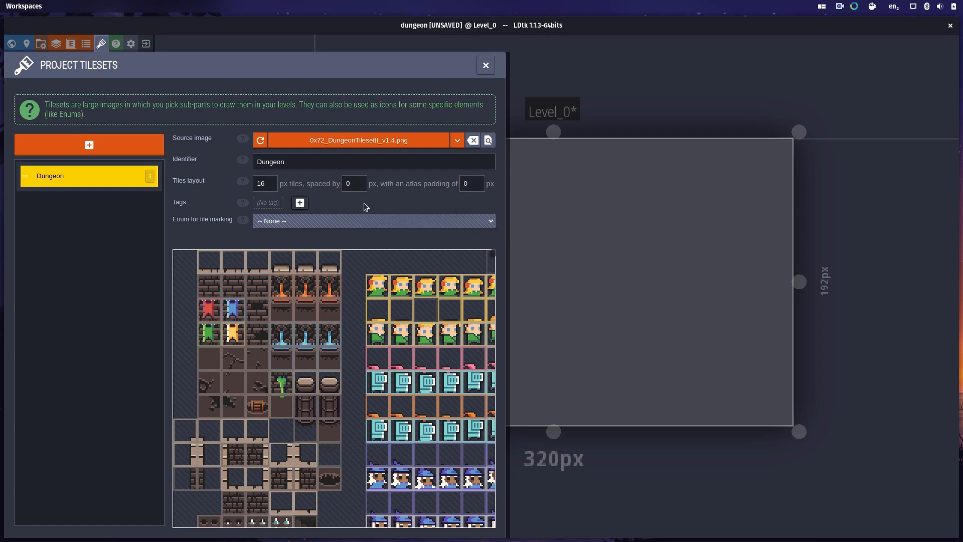
left_click(486, 66)
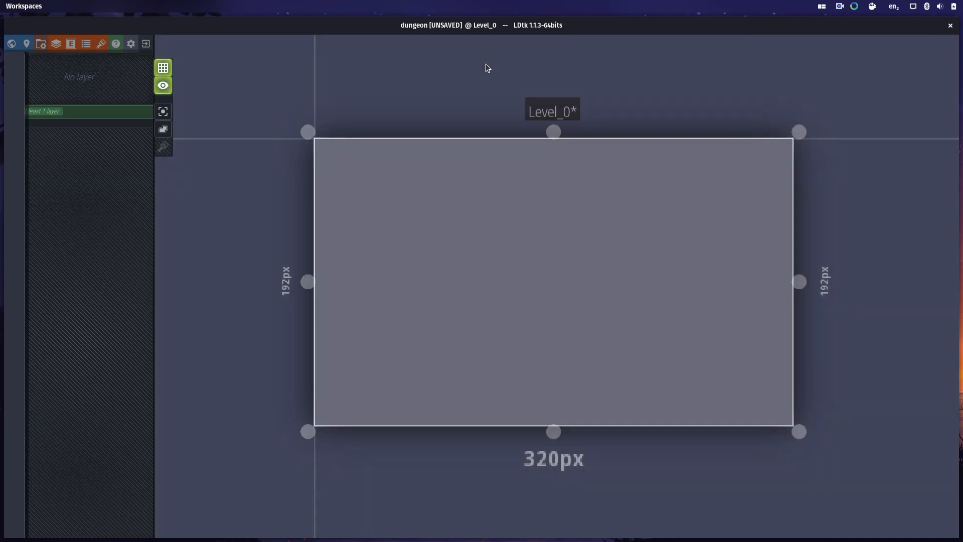
Add an Integer grid layer to the project and name it "Collisions".
left_click(56, 44)
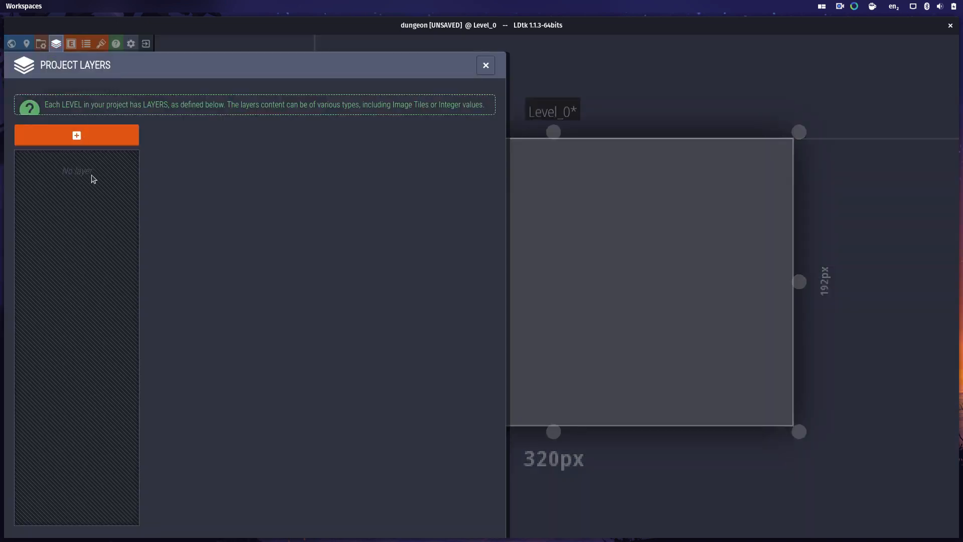
left_click(78, 136)
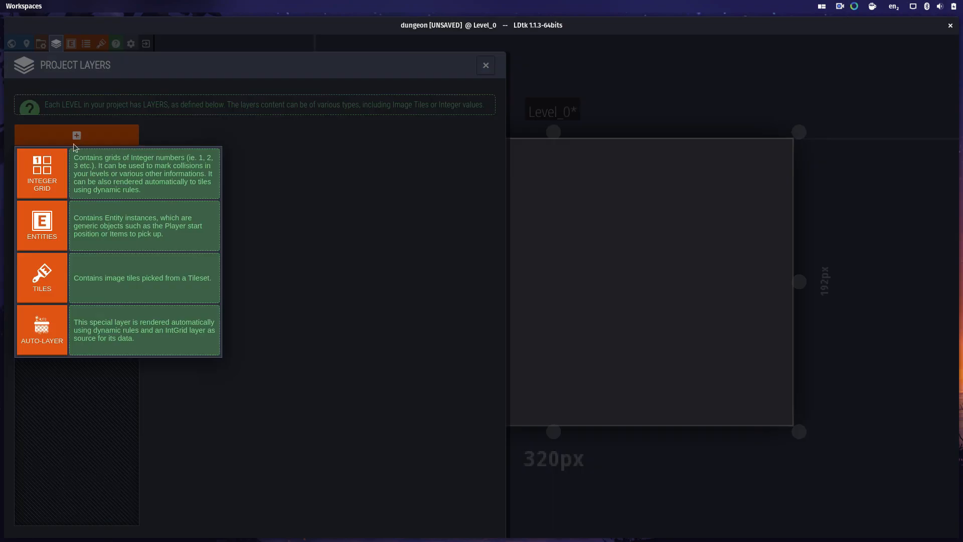
left_click(45, 173)
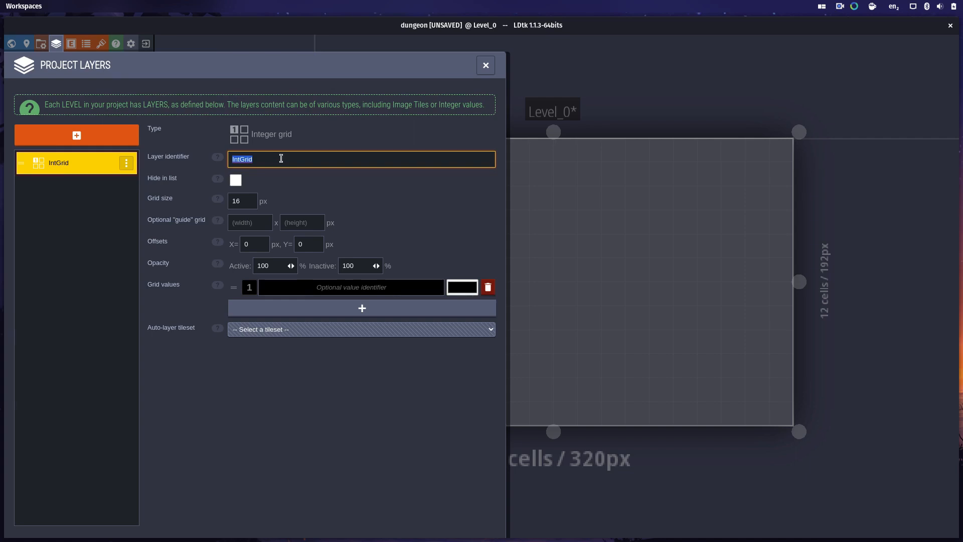
type("Collisions")
Define grid value 1 of the Collisions layer as a dark red "Walls" and set the layer's auto-layer tileset to Dungeon.
left_click(329, 287)
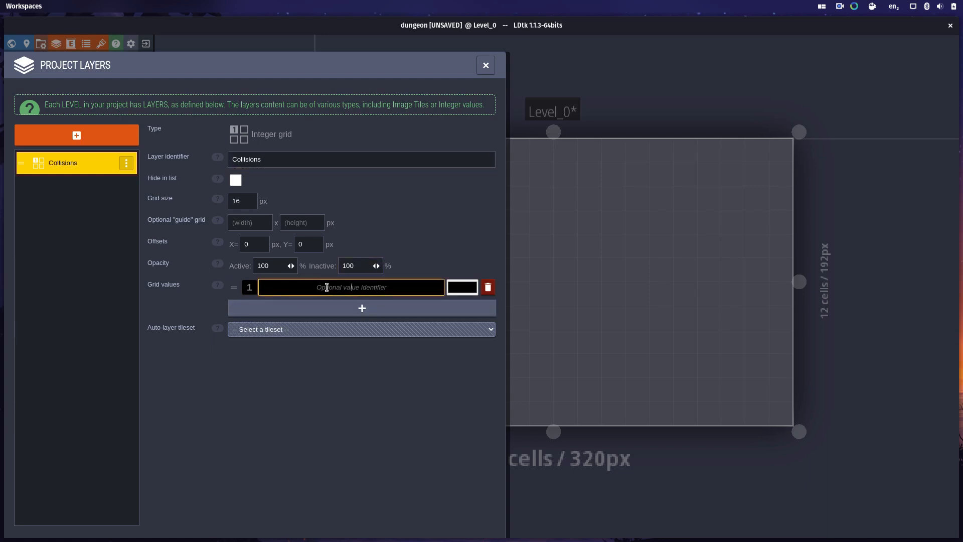
type("Walls")
left_click(461, 287)
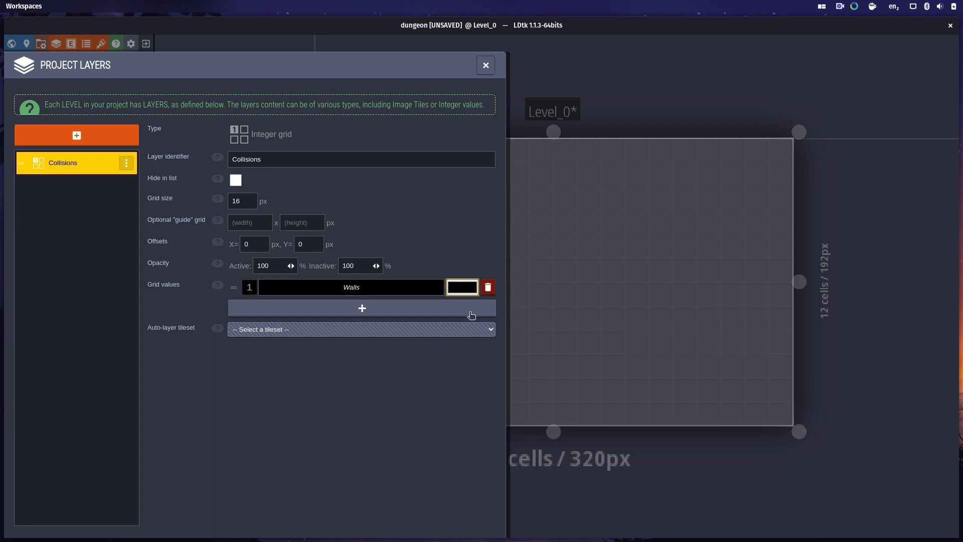
left_click(466, 292)
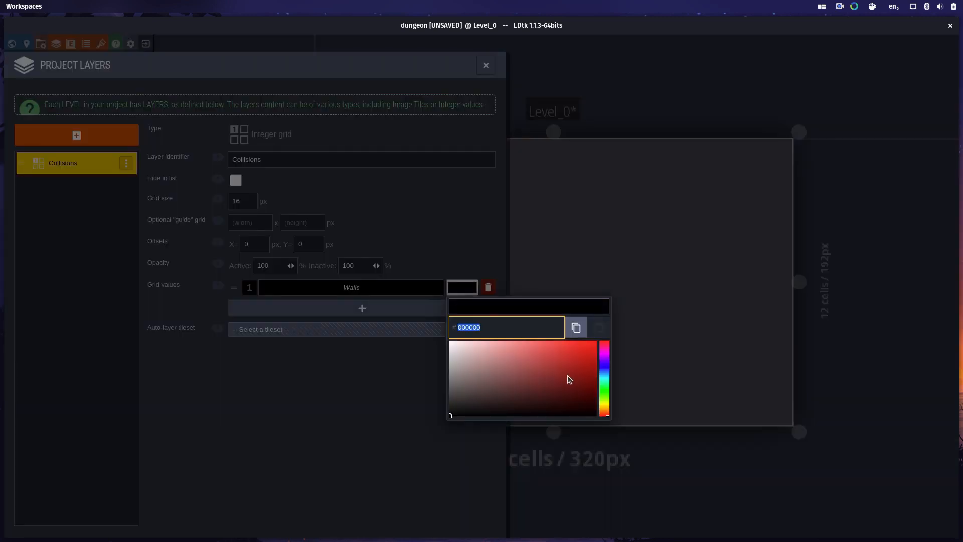
left_click(578, 369)
left_click(355, 377)
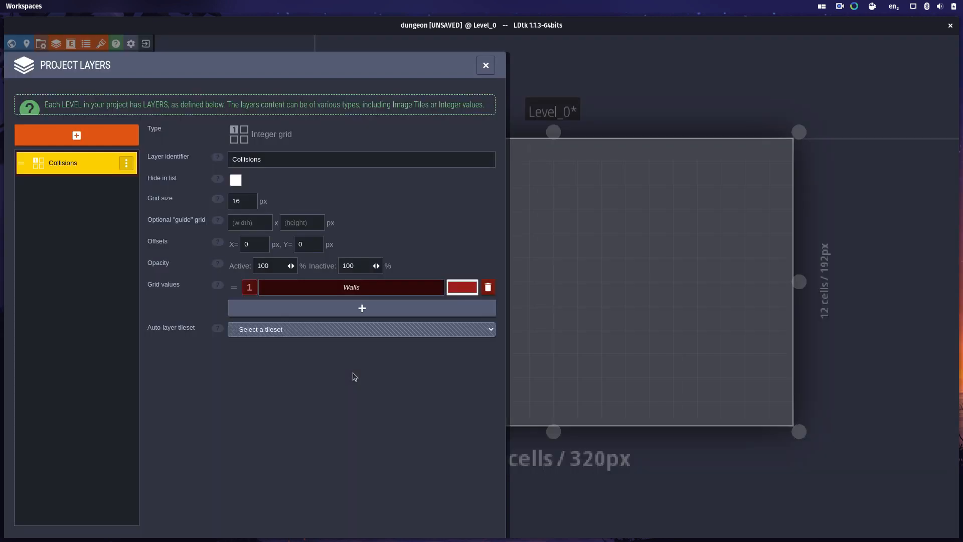
left_click(354, 330)
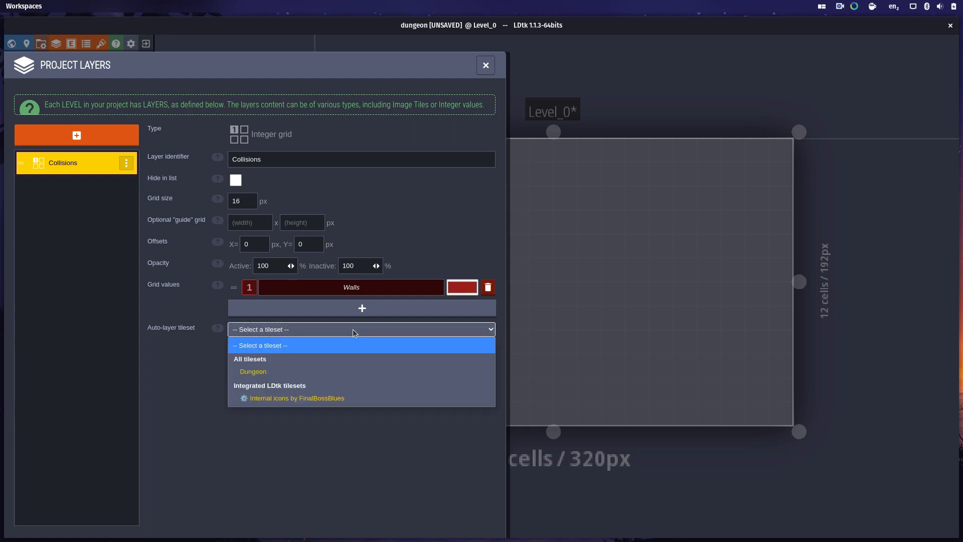
left_click(254, 371)
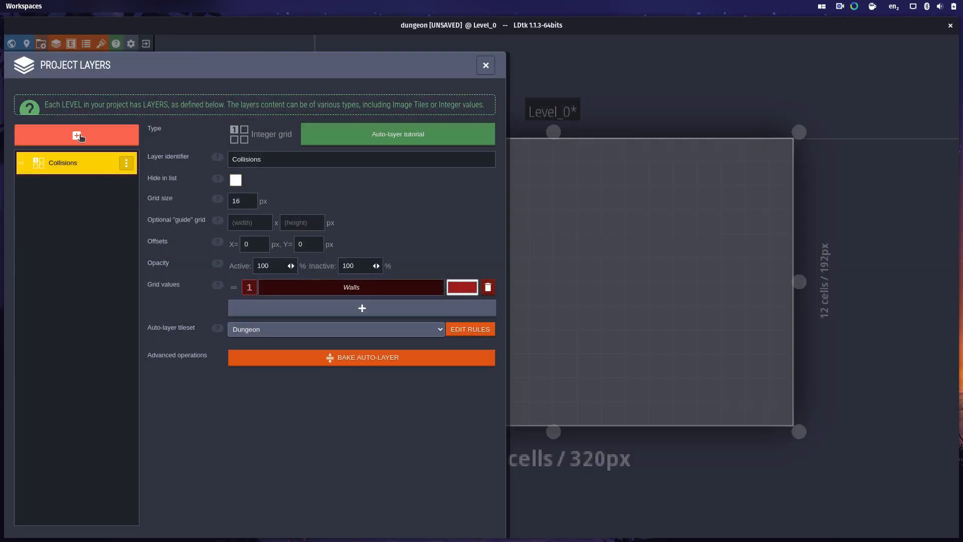
Add an Auto-layer to the project and name it "Floors".
left_click(80, 136)
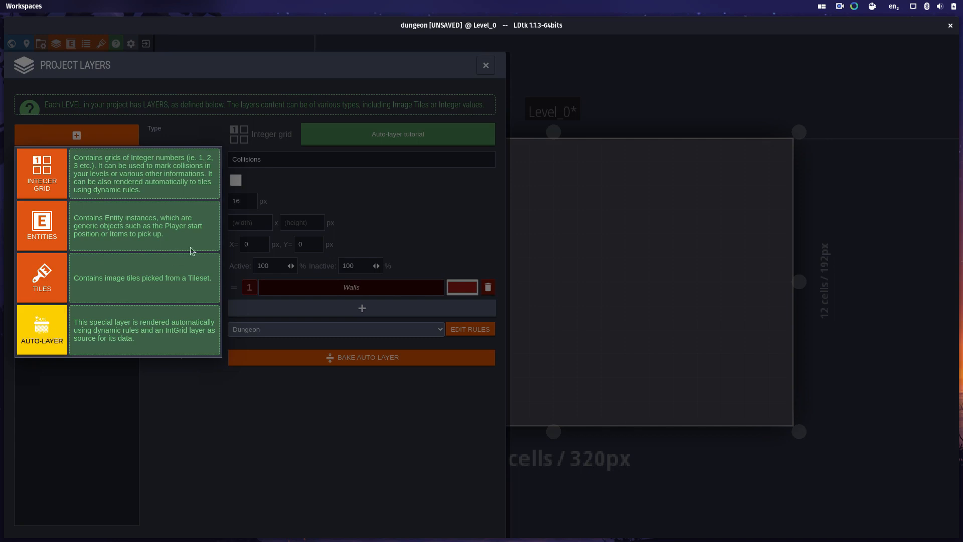
left_click(145, 329)
type("Floo")
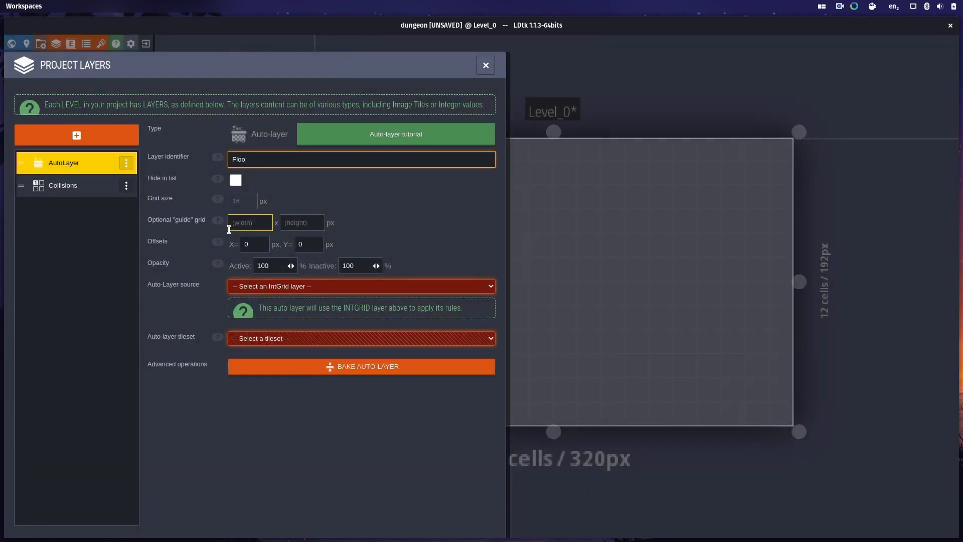
type("rs")
key("Return")
Set the Floors layer's source to the Collisions layer and its auto-layer tileset to Dungeon.
left_click(374, 286)
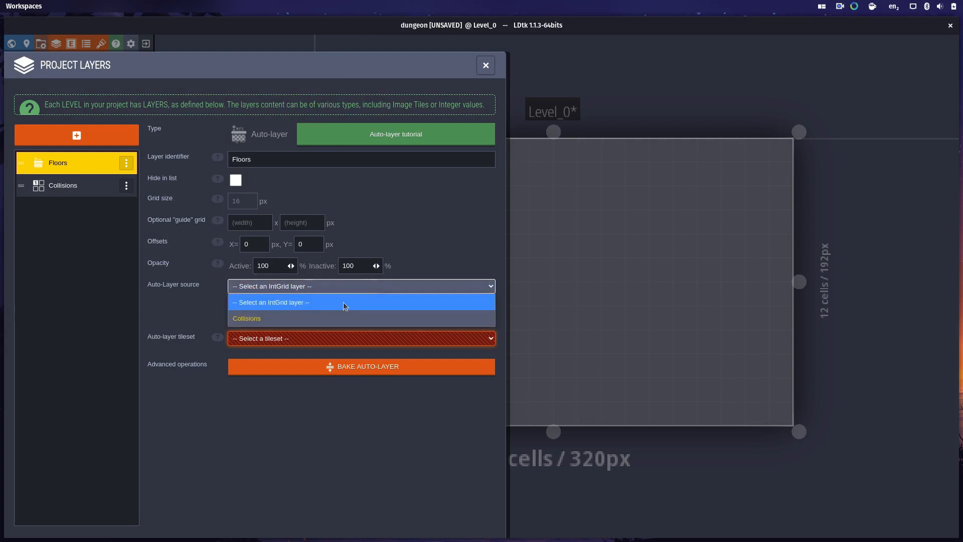
left_click(255, 342)
left_click(263, 380)
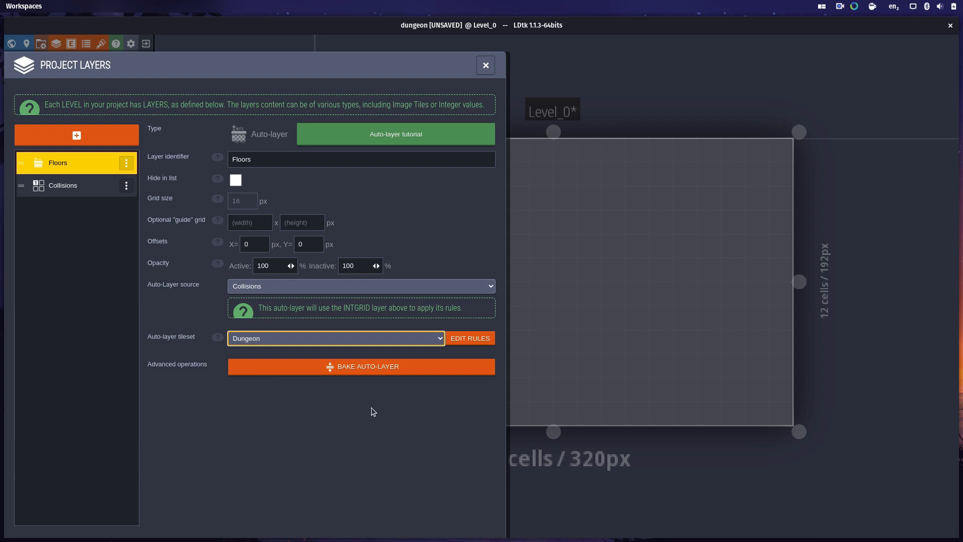
Open the Floors layer's auto-layer rules and add a rule group named "Floors".
left_click(75, 167)
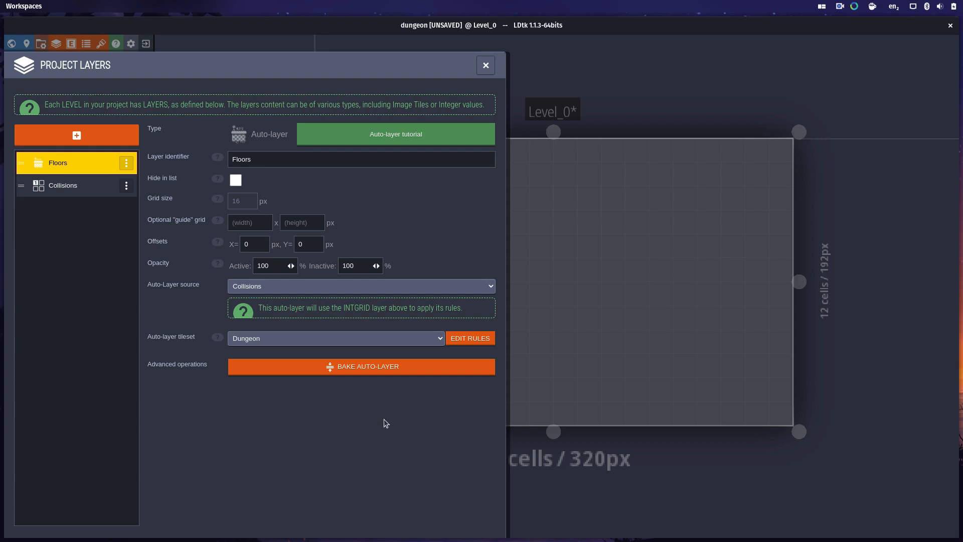
left_click(469, 338)
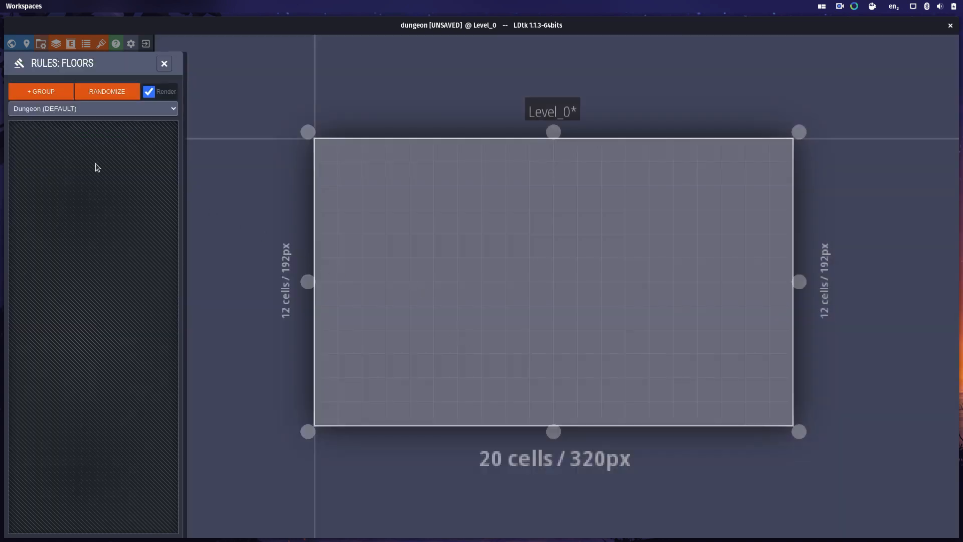
left_click(53, 93)
type("Fl")
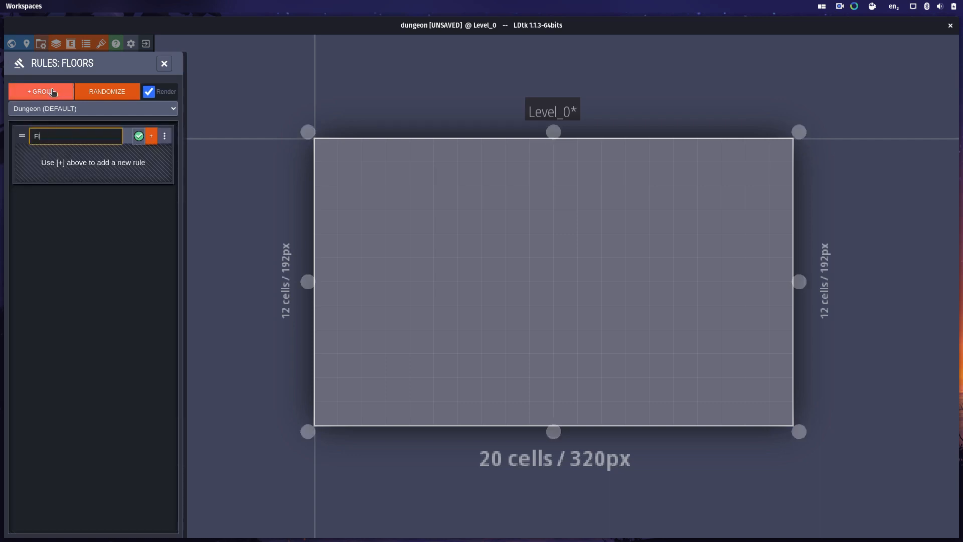
type("oors")
key("Return")
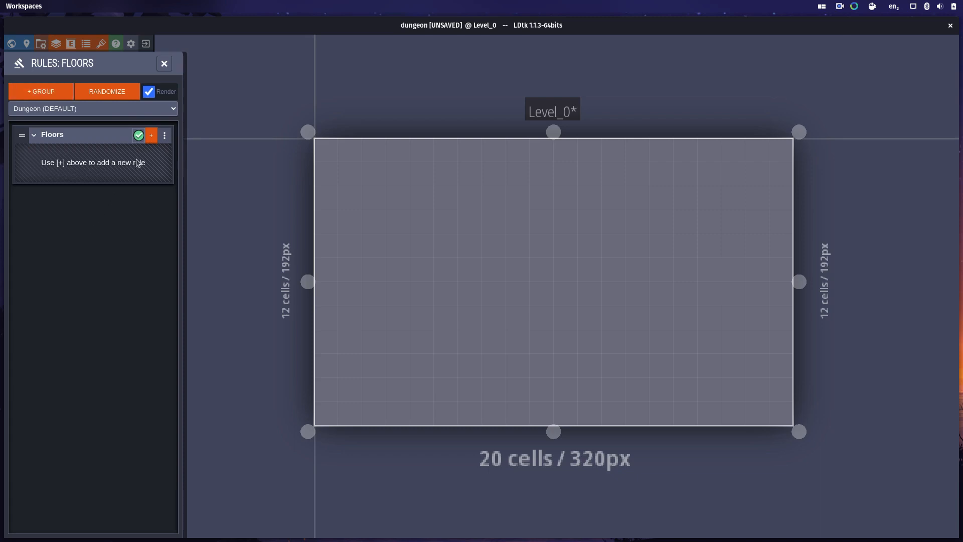
Add a rule to the Floors group that uses the plain, undamaged floor tile.
left_click(152, 135)
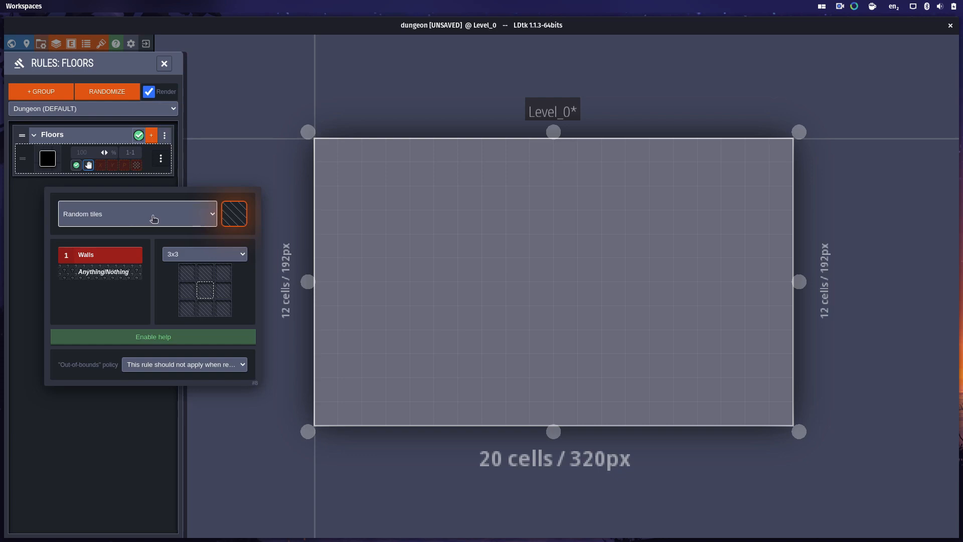
left_click(234, 220)
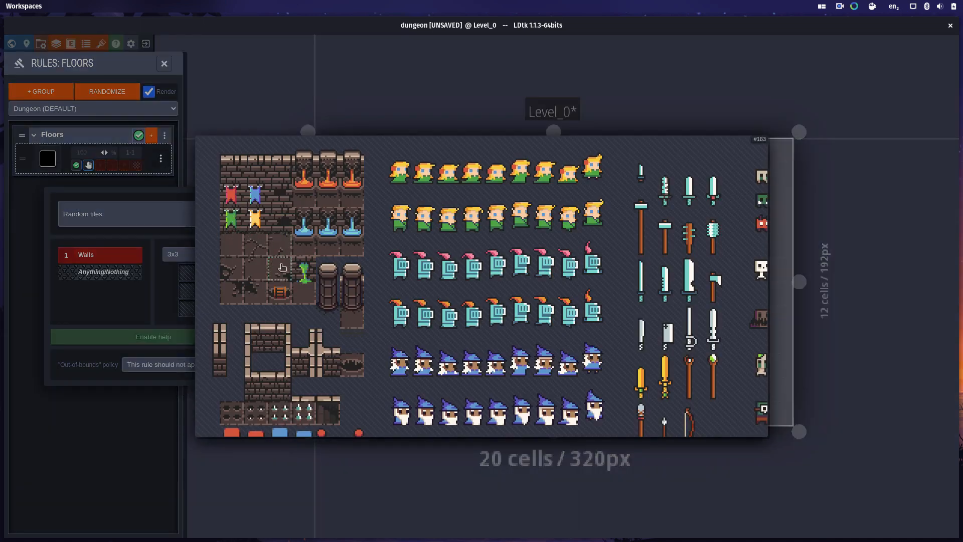
left_click(232, 249)
left_click(129, 309)
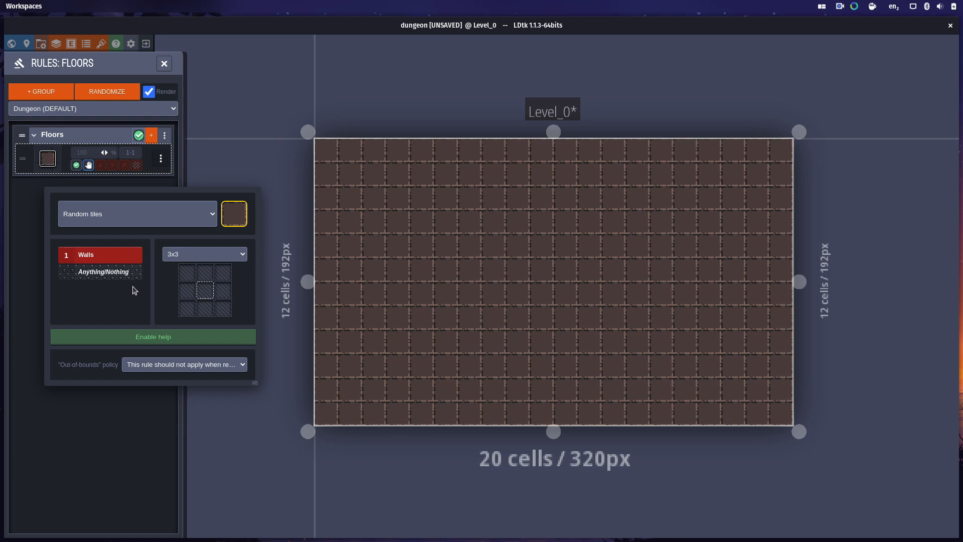
Make the plain floor rule apply only where the centre cell of its 3x3 pattern is not Walls.
left_click(115, 258)
left_click(207, 297)
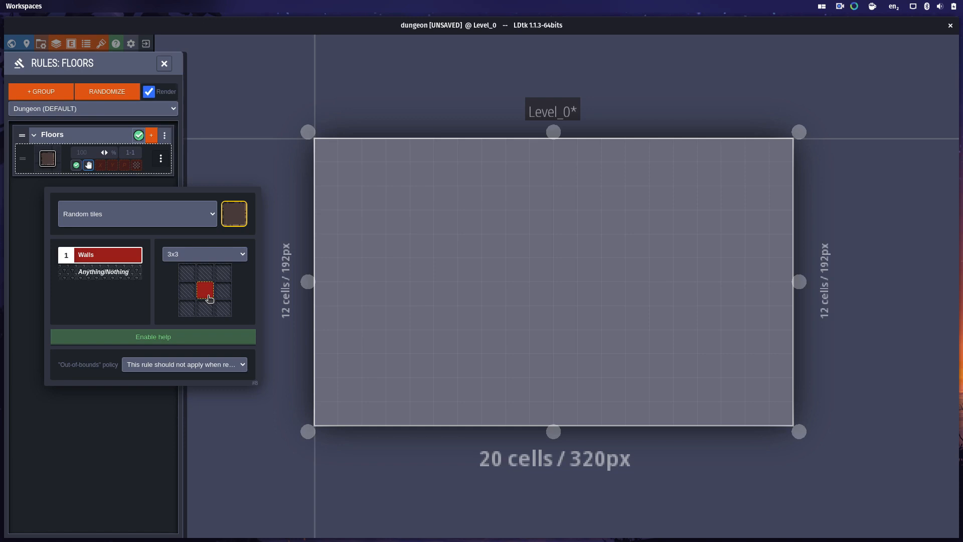
left_click(209, 298)
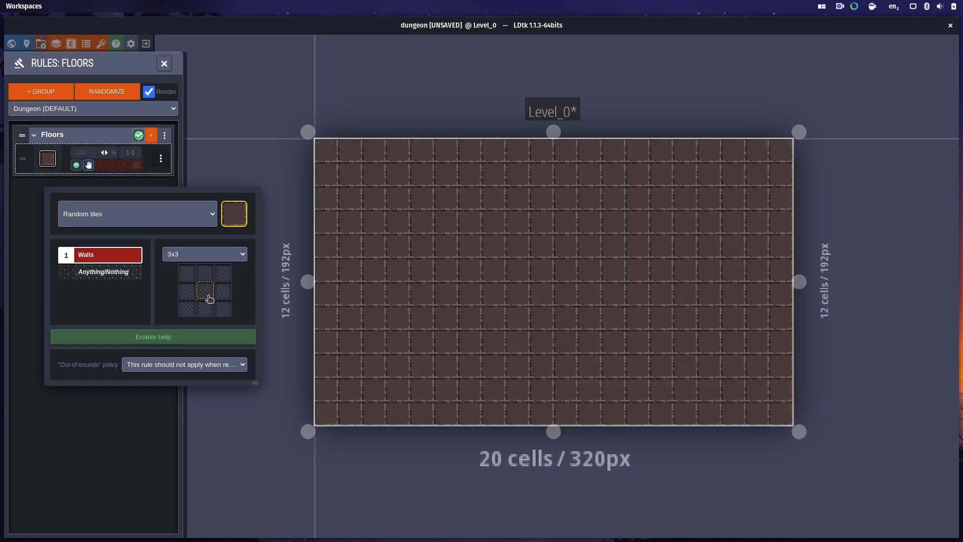
right_click(209, 298)
left_click(32, 333)
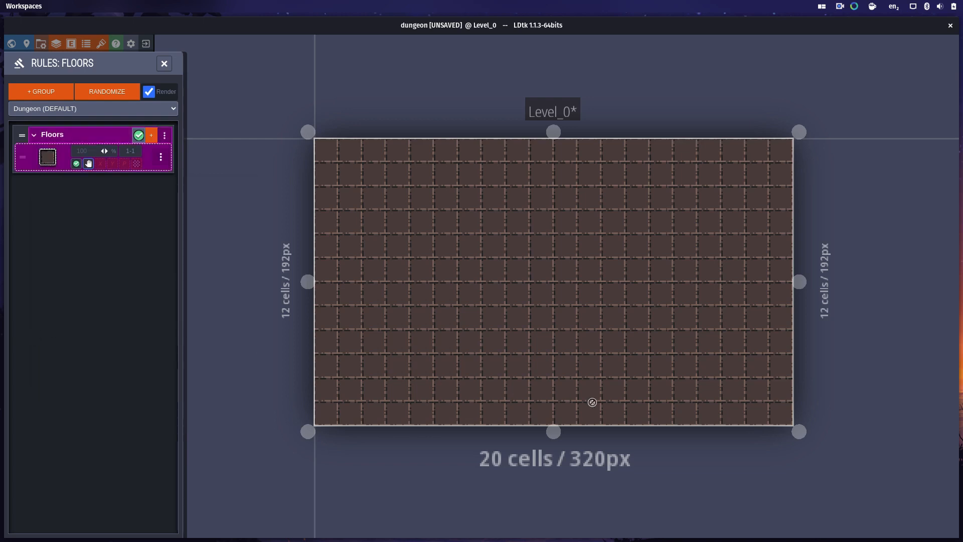
Add a second Floors rule that randomly uses the seven cracked floor tiles wherever the centre cell is not Walls.
left_click(157, 134)
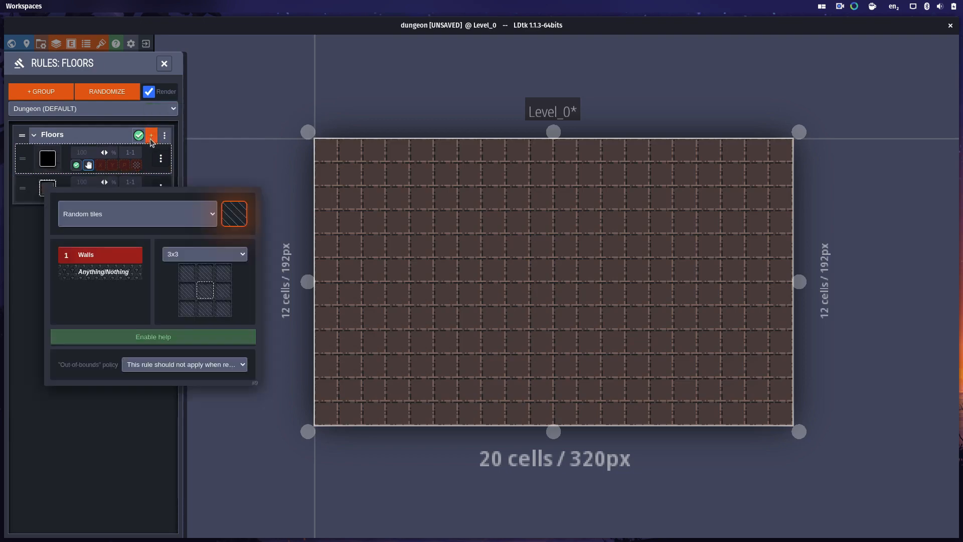
left_click(236, 217)
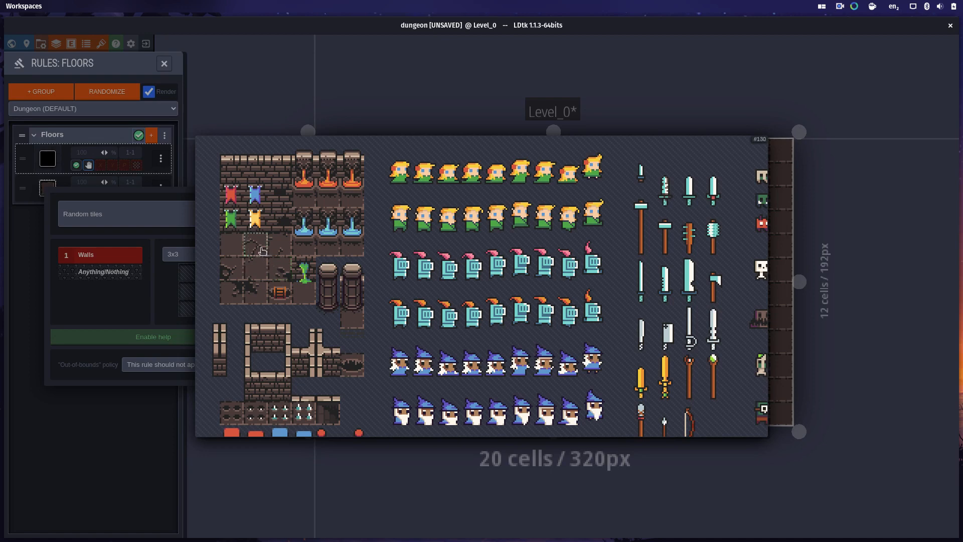
left_click_drag(260, 249, 281, 271)
left_click(256, 291)
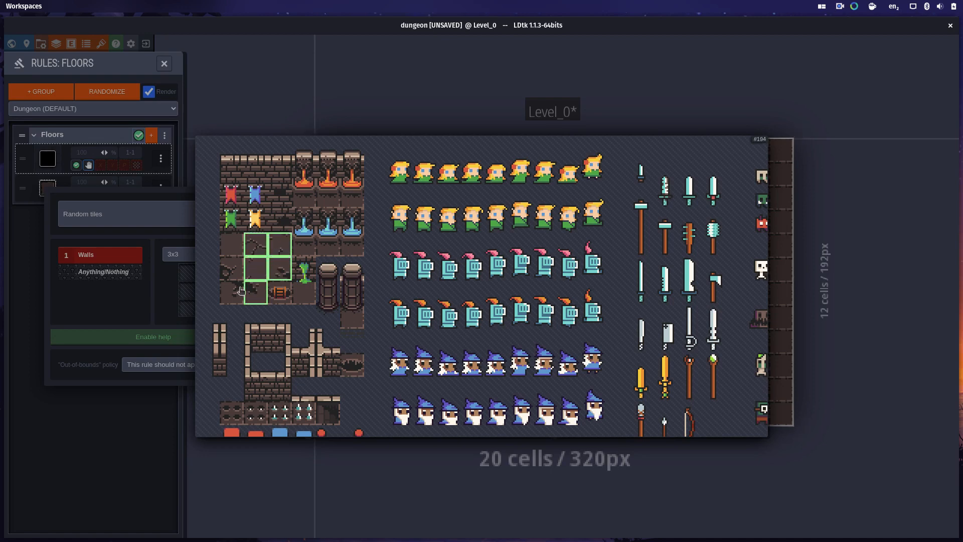
left_click(234, 292)
left_click(235, 275)
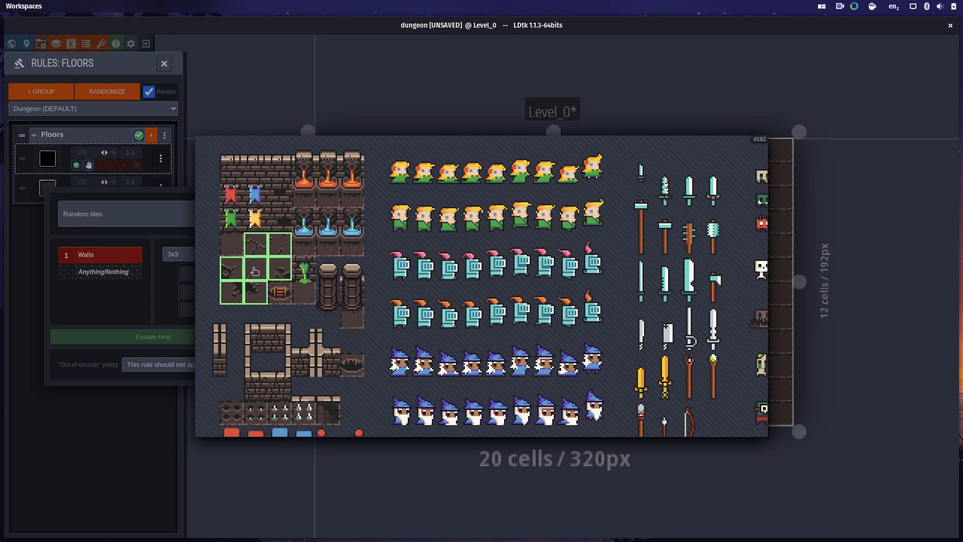
left_click(127, 305)
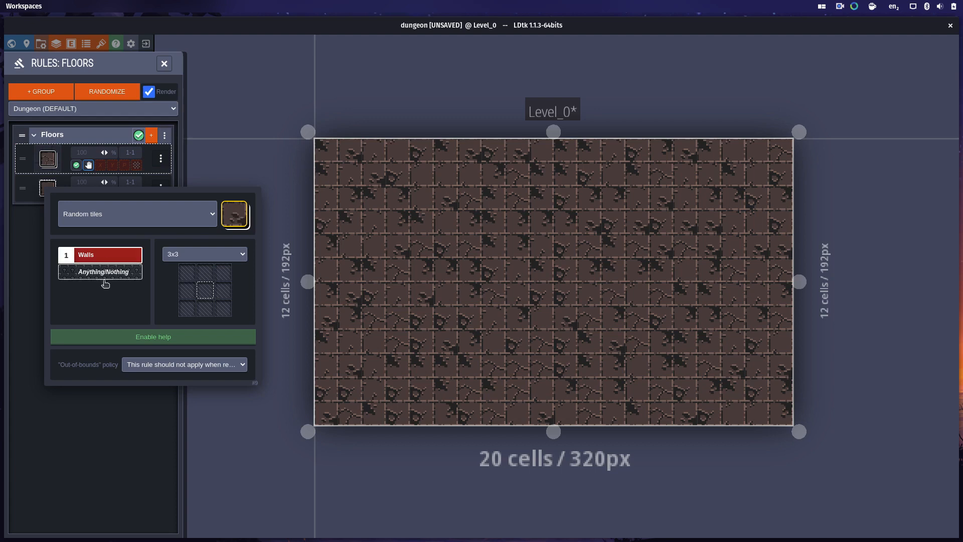
left_click(205, 296)
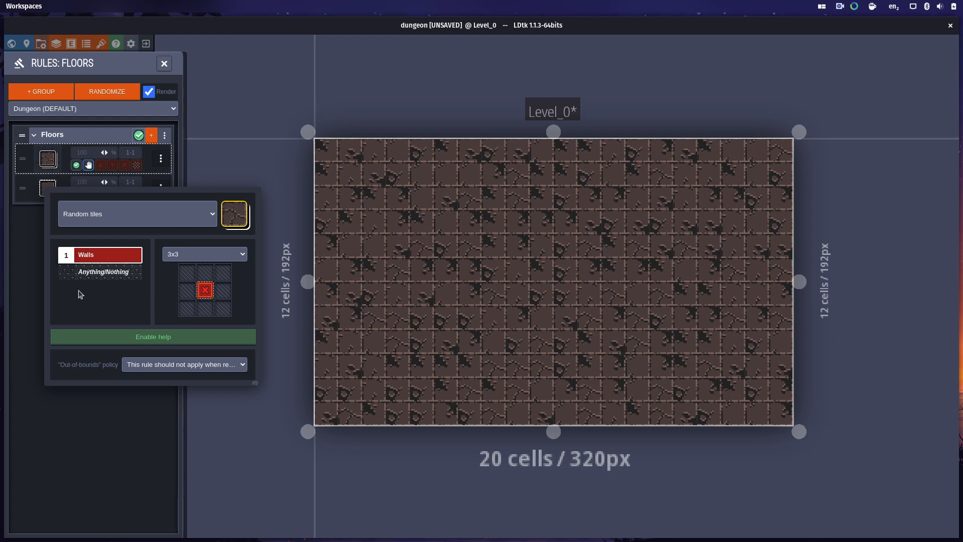
left_click(35, 301)
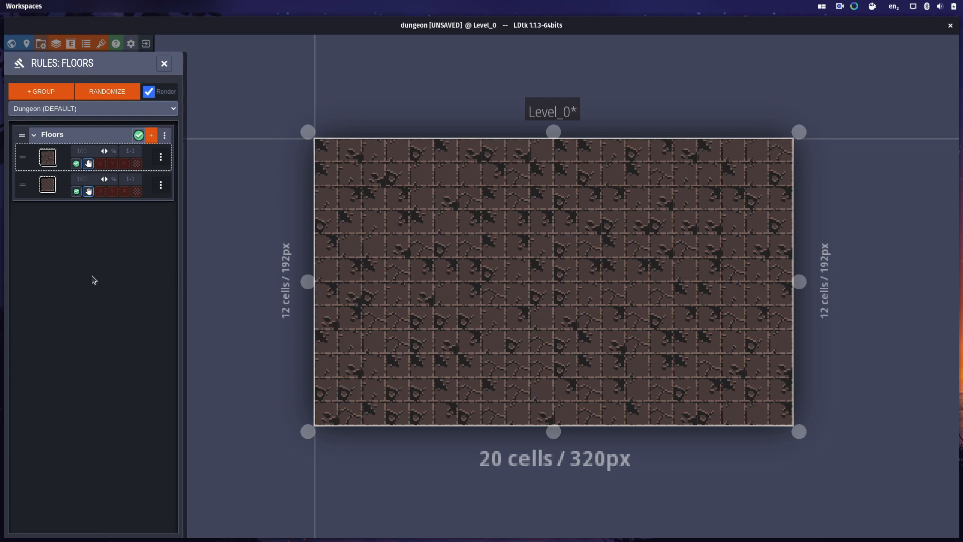
Enable the Perlin noise filter on the cracked-tile rule and open its noise settings.
left_click(125, 164)
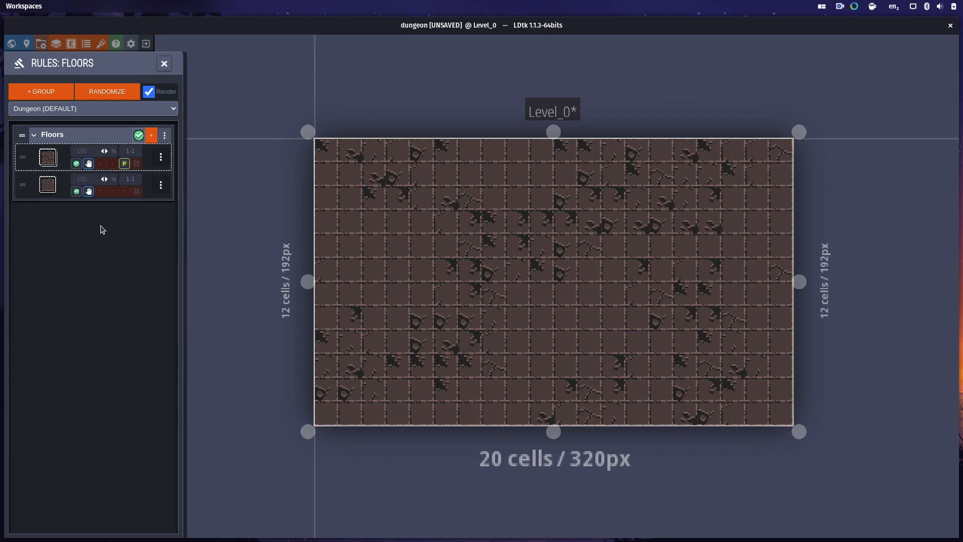
left_click(124, 165)
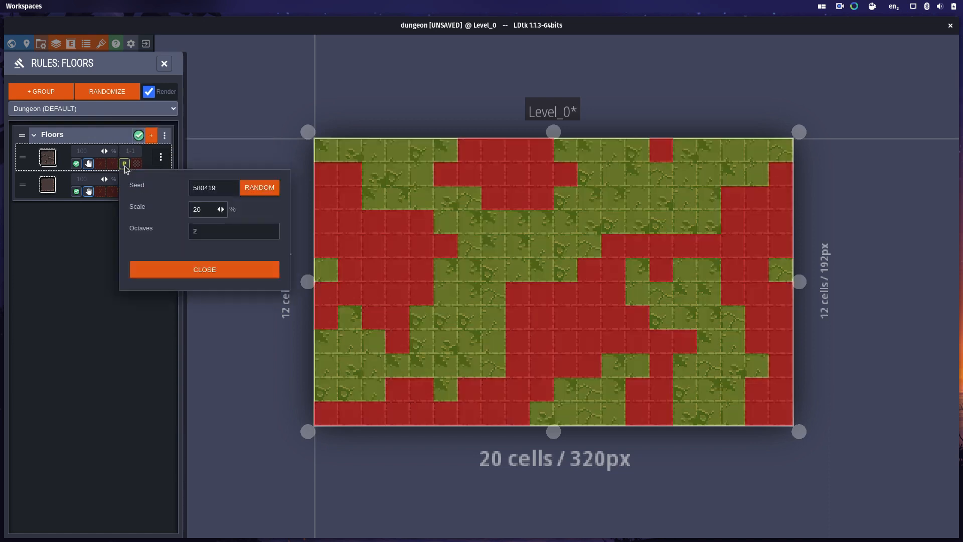
Try smaller noise scales for the cracked-tile rule, down to 1%.
left_click(201, 209)
key("BackSpace")
type("6")
mouse_move(202, 208)
left_mouse_down()
mouse_move(161, 217)
mouse_move(210, 210)
left_mouse_up()
left_click(206, 212)
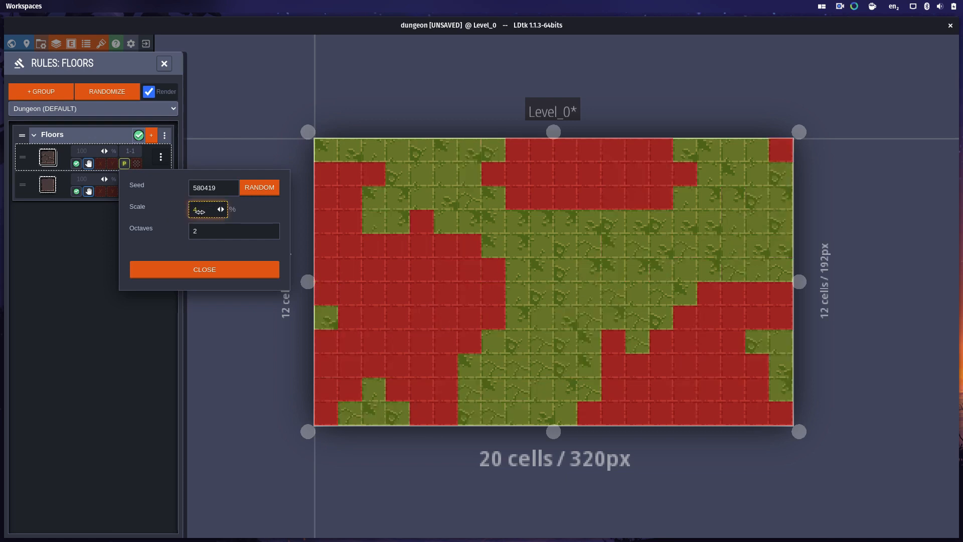
type("1")
key("Return")
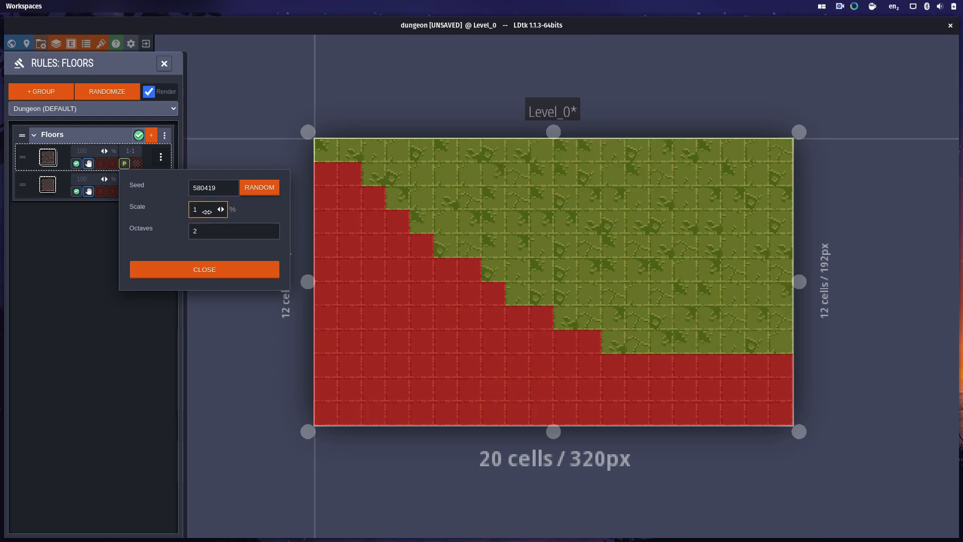
Set the cracked-tile rule's noise scale to 80% and close the noise settings.
left_click_drag(207, 215, 254, 211)
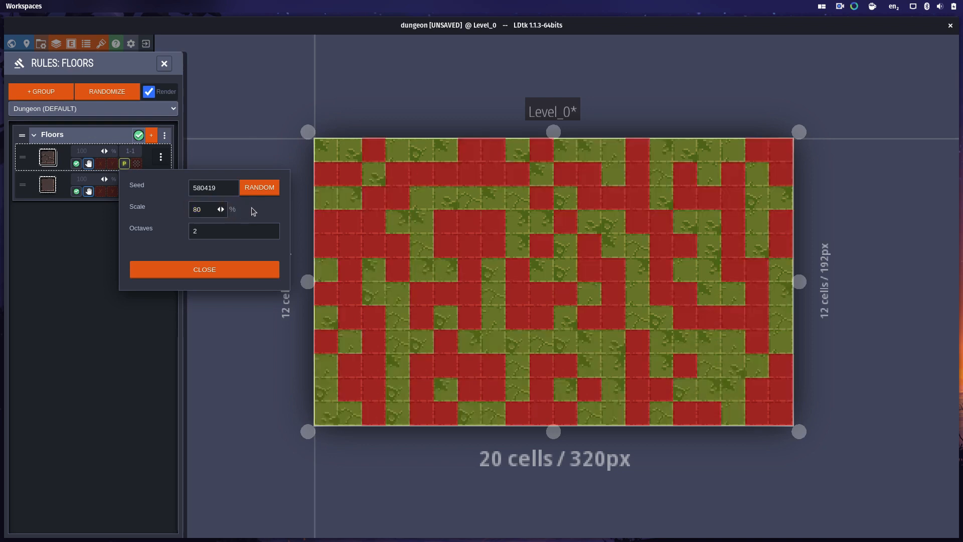
left_click(201, 269)
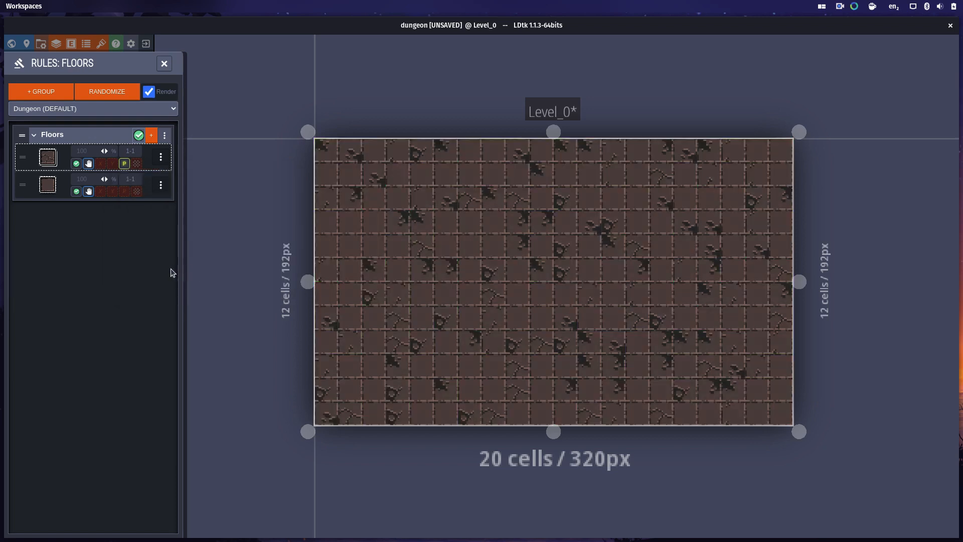
Set the cracked-tile rule's chance of being applied to 40%.
left_click(91, 151)
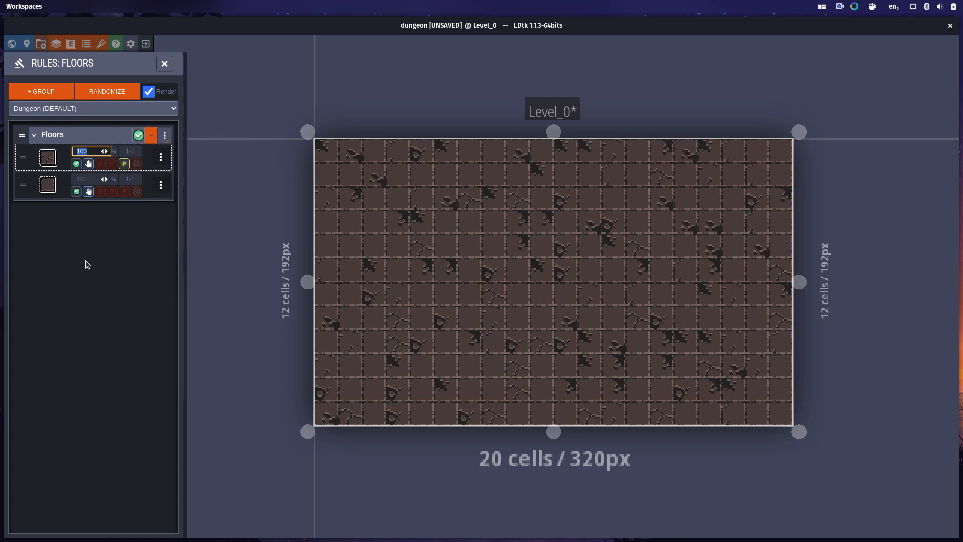
type("40")
key("Return")
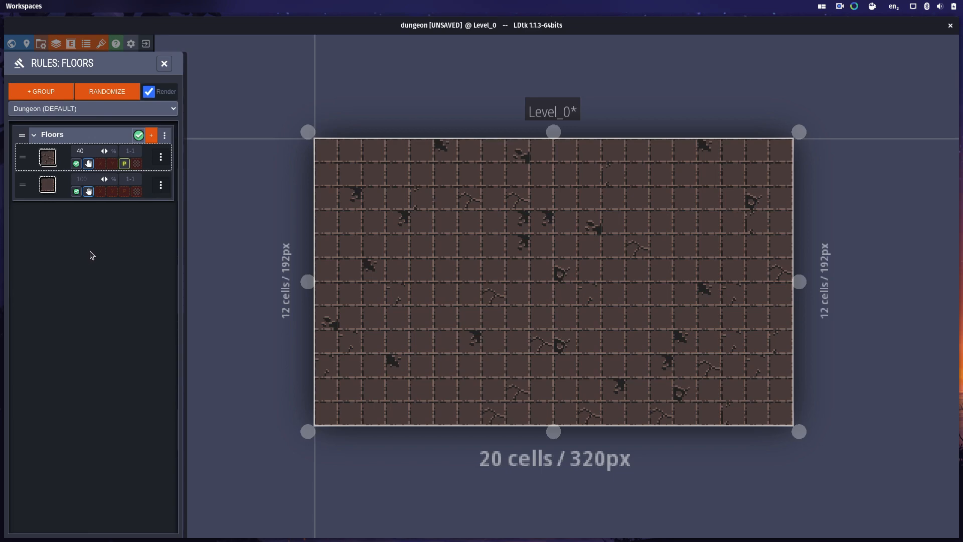
Close the Floors rules, open the rules of the Collisions layer and add a rule group named Walls.
mouse_move(46, 160)
mouse_move(49, 187)
left_click(164, 64)
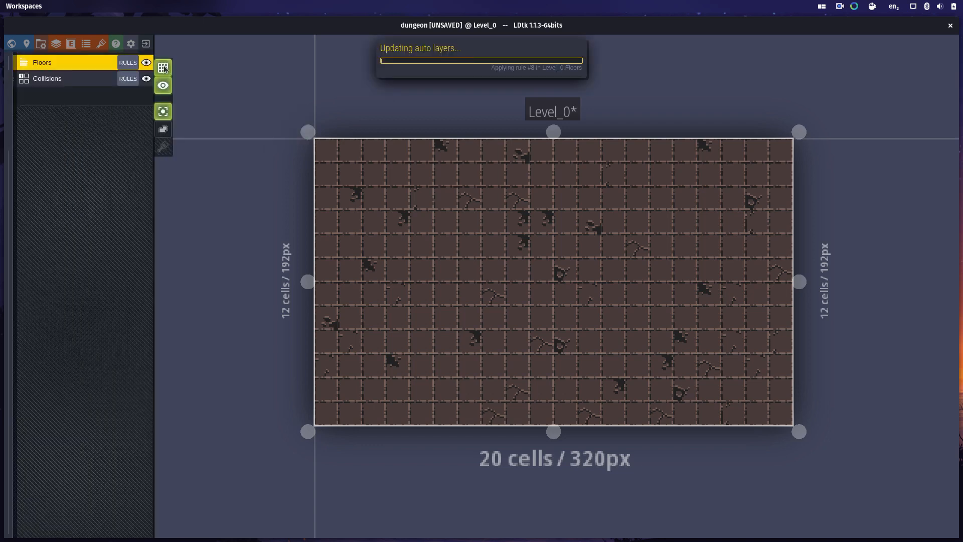
left_click(128, 79)
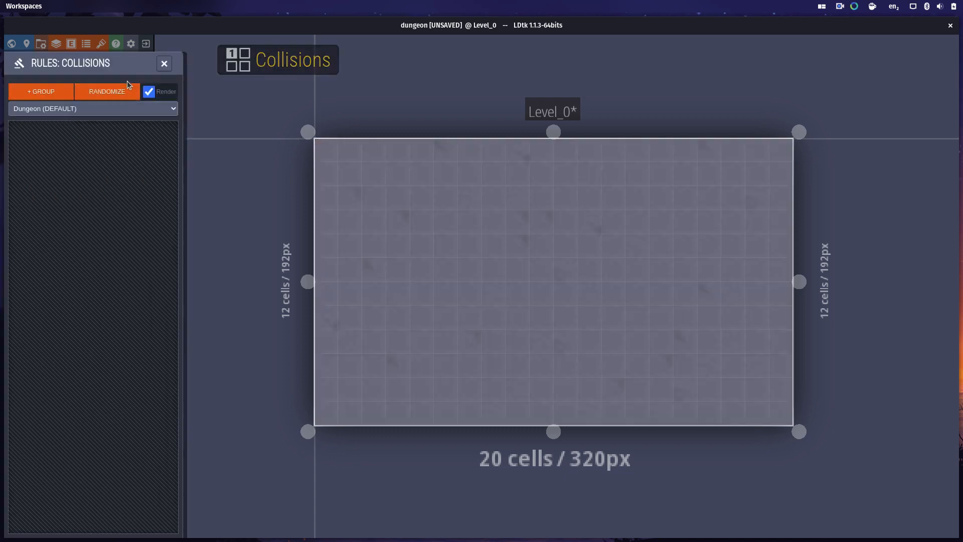
left_click(45, 92)
type("Walls")
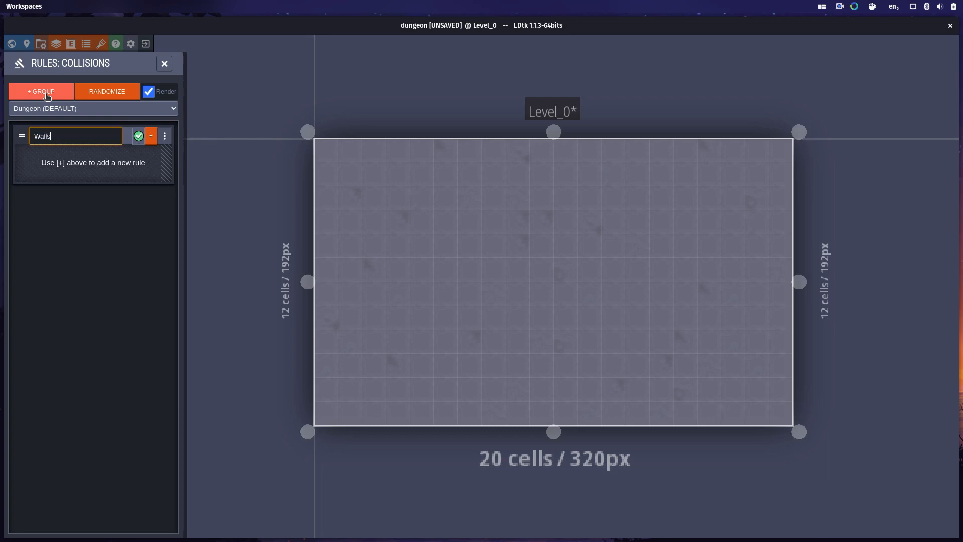
key("Return")
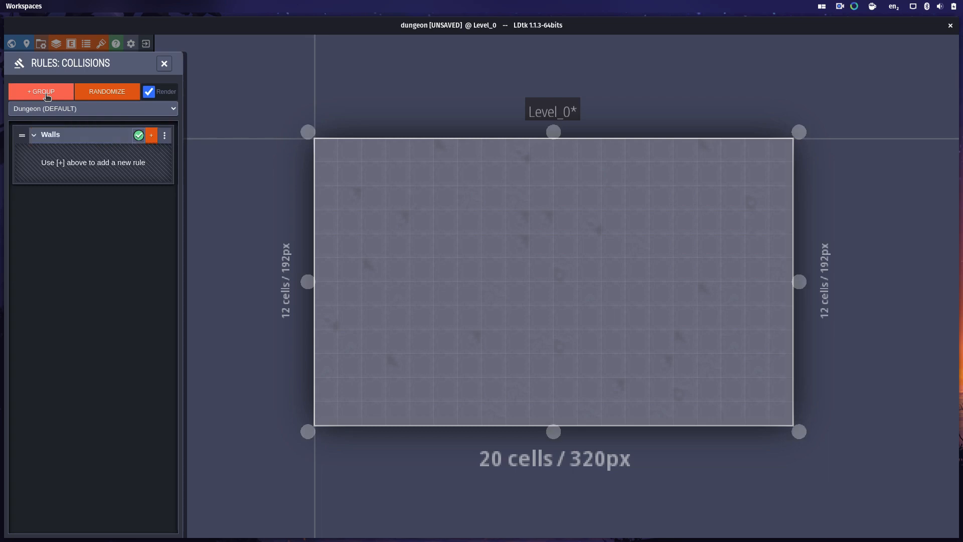
Add a rule to the Walls group and leave it without an assigned tile.
left_click(153, 138)
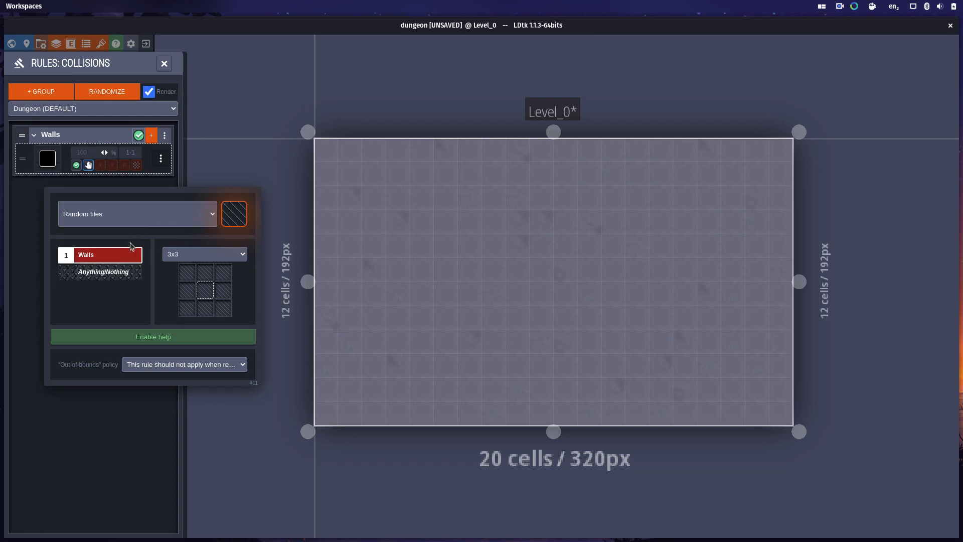
left_click(234, 215)
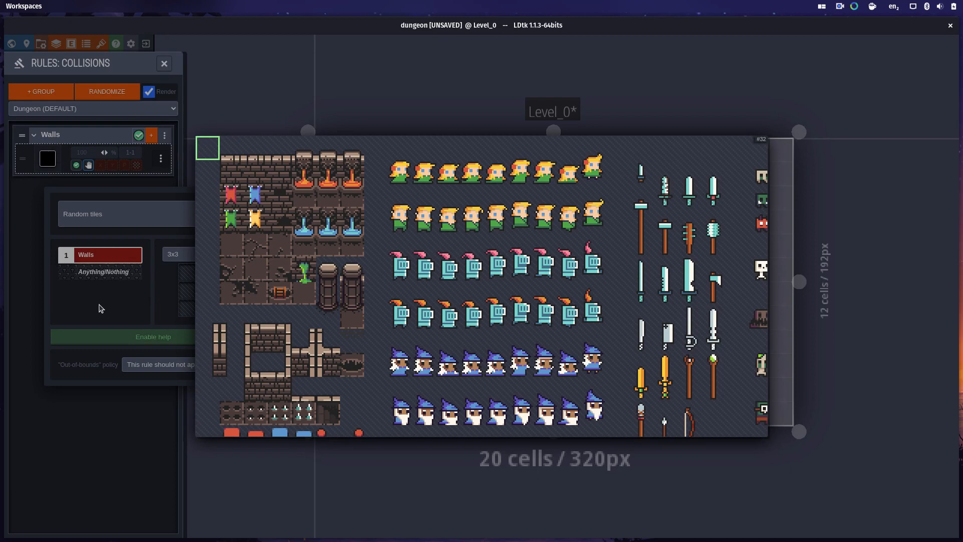
left_click(145, 306)
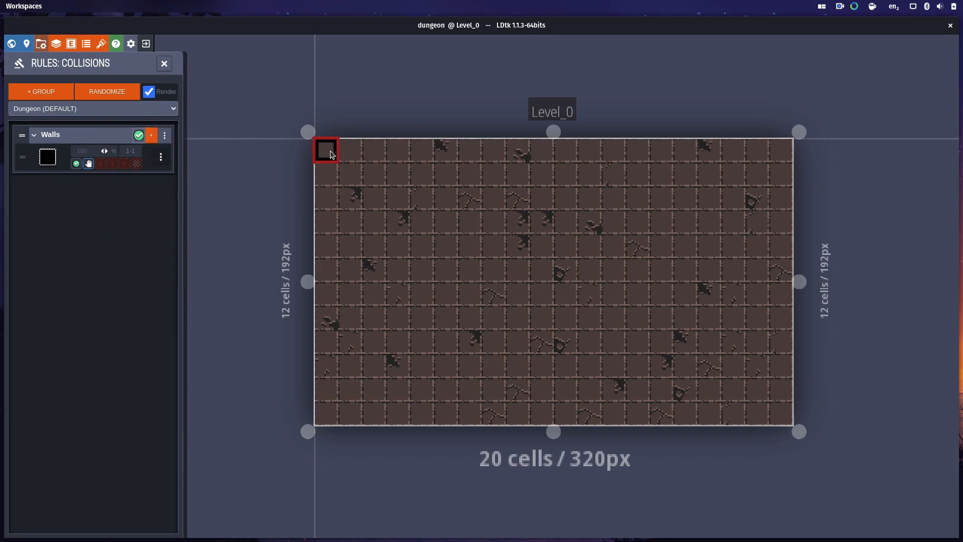
Paint Walls cells around the level border, two rows thick along the upper edge, with irregular wall blocks protruding inward from all sides.
left_click_drag(332, 154, 329, 234)
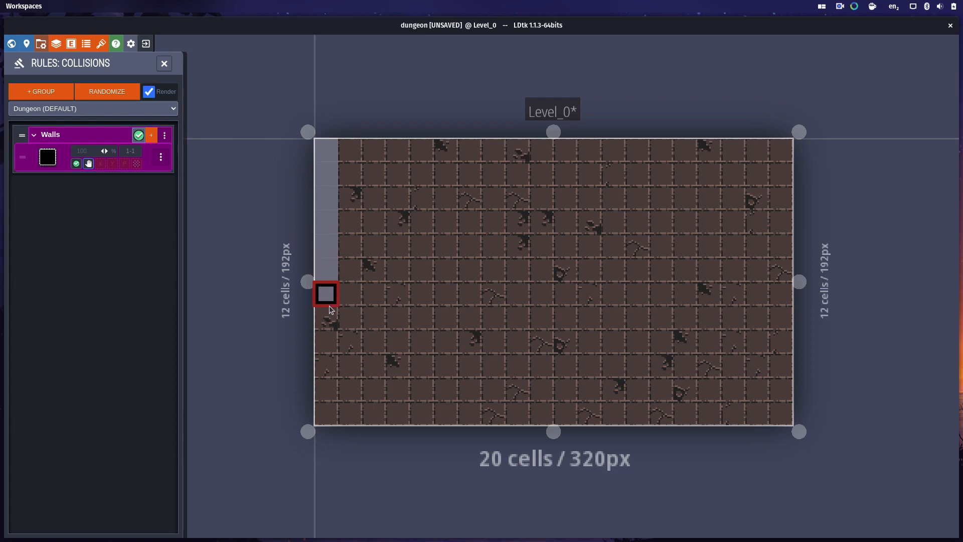
mouse_move(331, 310)
left_mouse_down()
mouse_move(330, 424)
mouse_move(782, 416)
mouse_move(791, 401)
mouse_move(780, 366)
mouse_move(781, 173)
mouse_move(755, 157)
mouse_move(361, 152)
mouse_move(378, 169)
mouse_move(769, 177)
left_mouse_up()
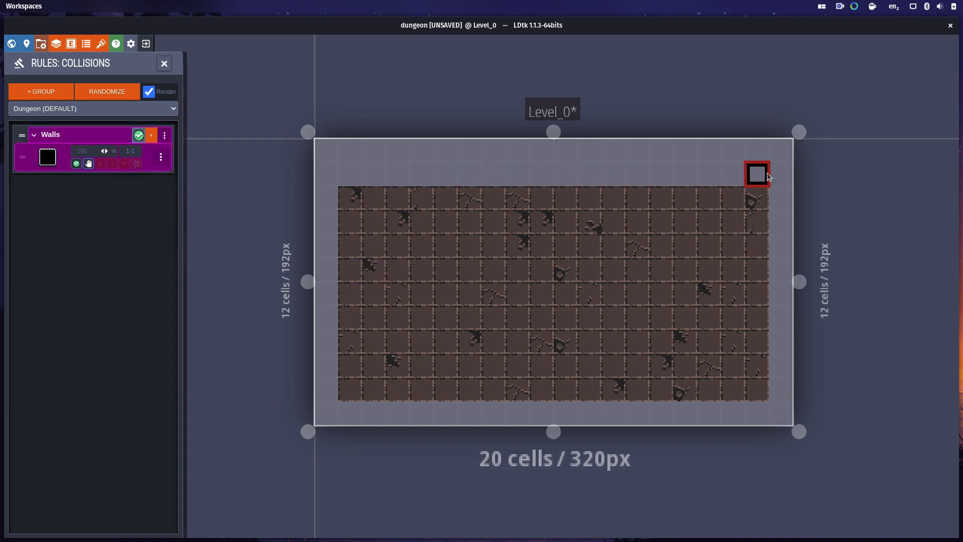
mouse_move(758, 269)
left_mouse_down()
mouse_move(757, 293)
mouse_move(736, 296)
left_mouse_up()
mouse_move(372, 269)
left_mouse_down()
mouse_move(383, 280)
mouse_move(349, 343)
mouse_move(350, 292)
mouse_move(374, 316)
mouse_move(416, 283)
mouse_move(396, 270)
left_mouse_up()
left_click_drag(563, 219, 540, 219)
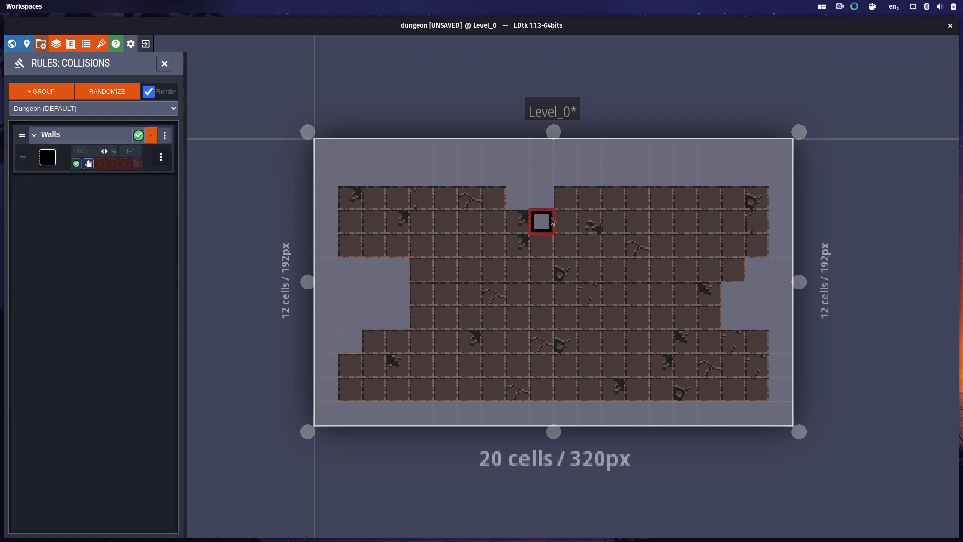
left_click_drag(604, 211, 576, 201)
left_click(518, 390)
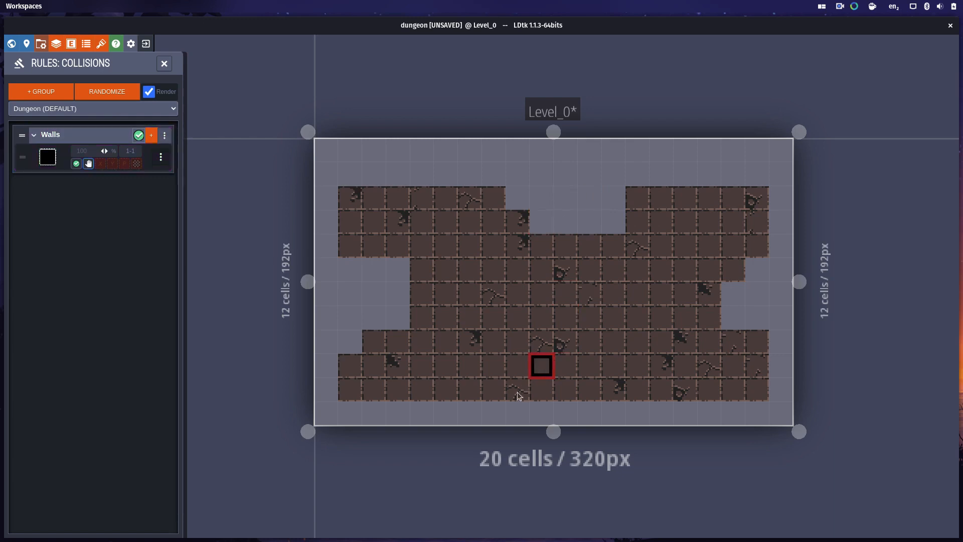
mouse_move(563, 371)
left_mouse_down()
mouse_move(591, 377)
mouse_move(528, 369)
left_mouse_up()
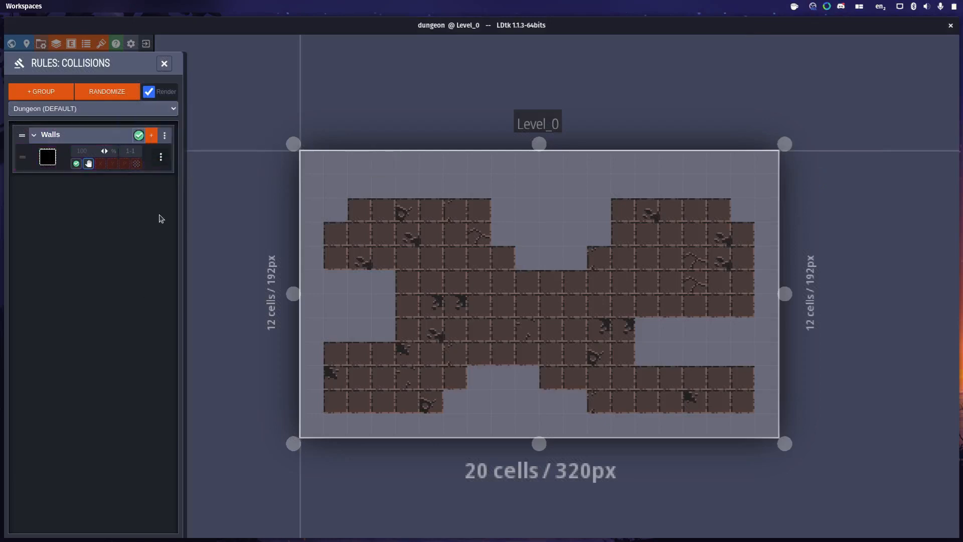
Add another rule to the Walls group and assign it the plain brick wall tile from the tileset.
left_click(151, 136)
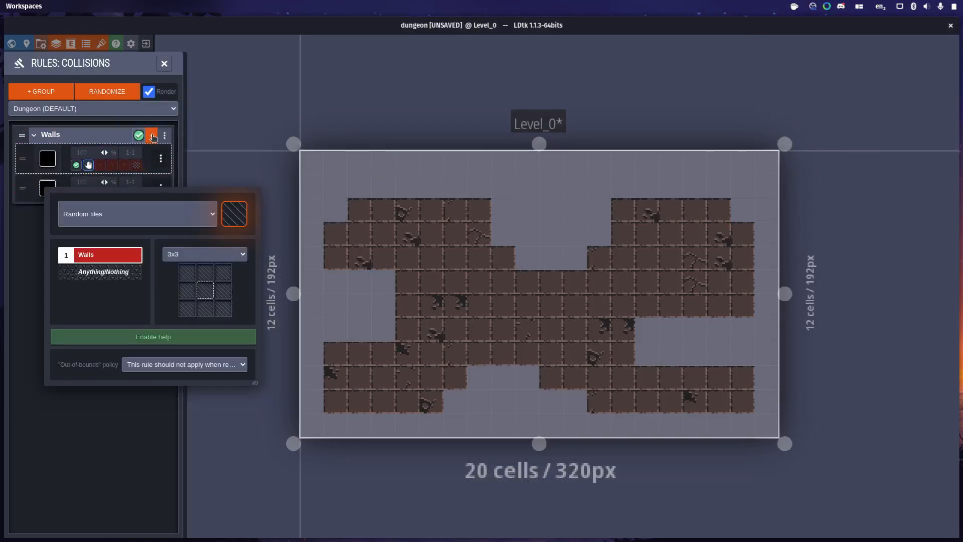
left_click(234, 214)
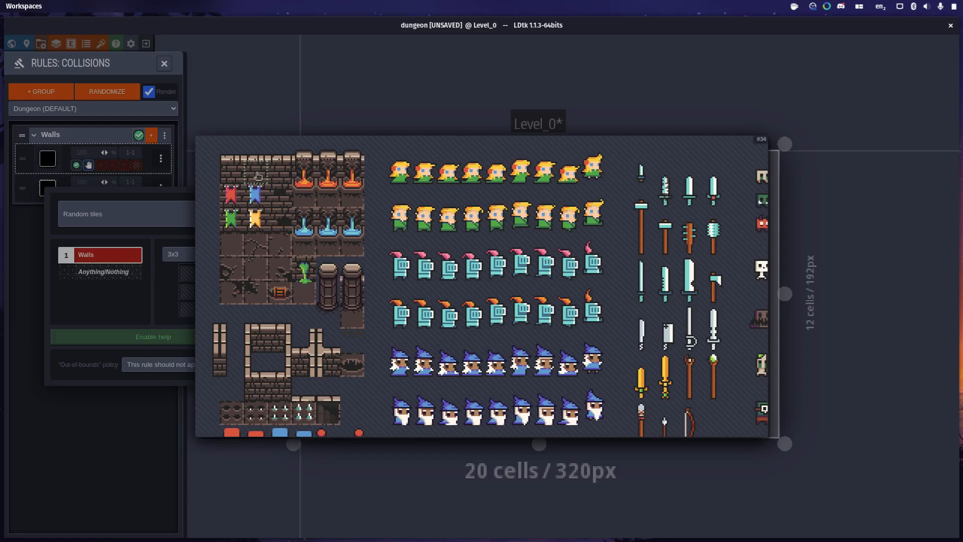
left_click(257, 176)
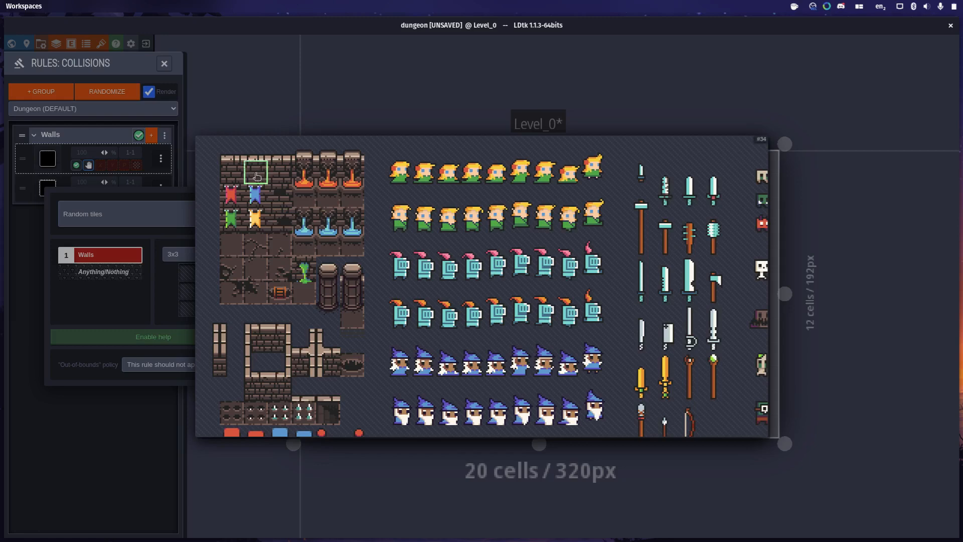
left_click(129, 311)
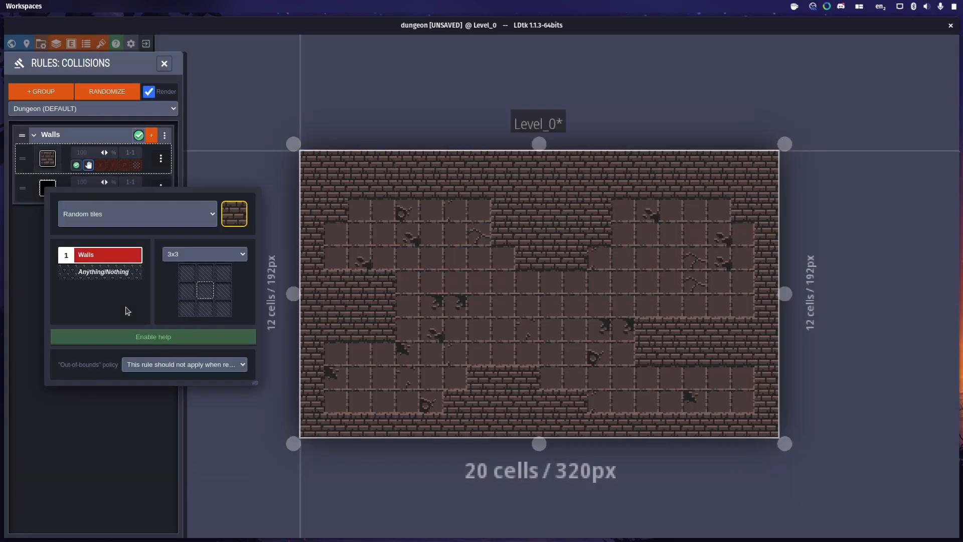
Set the brick rule's pattern to a Walls centre cell with no Walls cell directly below, and save the project.
left_click(207, 294)
right_click(205, 315)
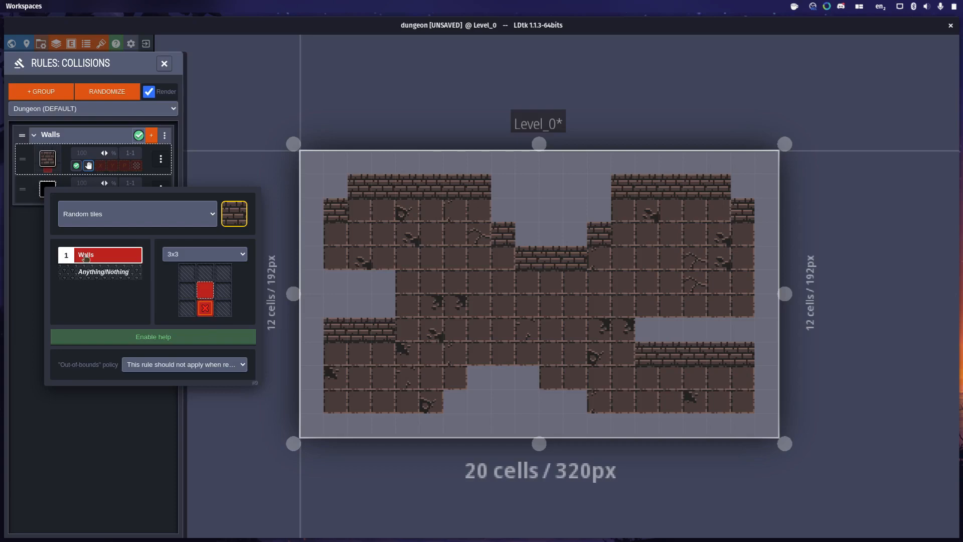
key("ctrl+s")
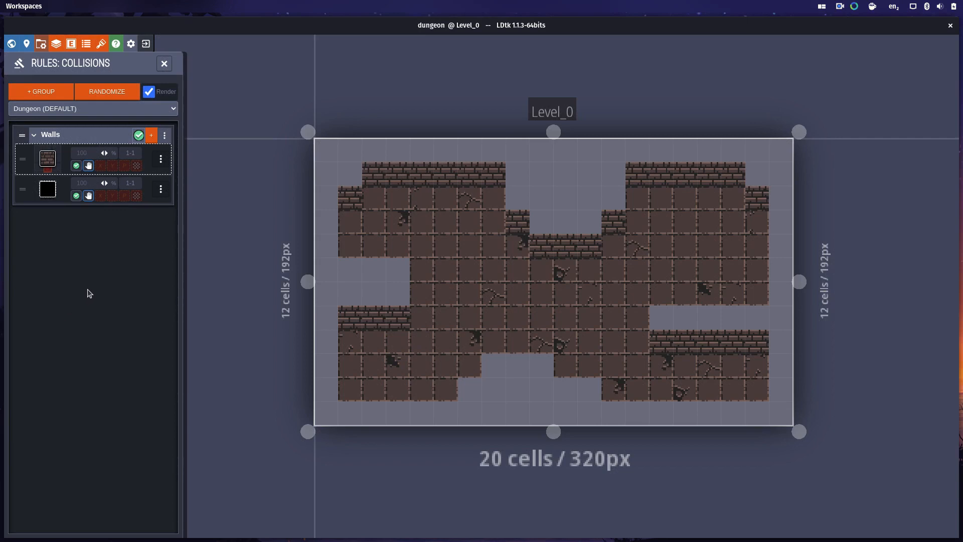
Duplicate the plain brick rule in the Walls group and open the upper copy for editing.
right_click(50, 165)
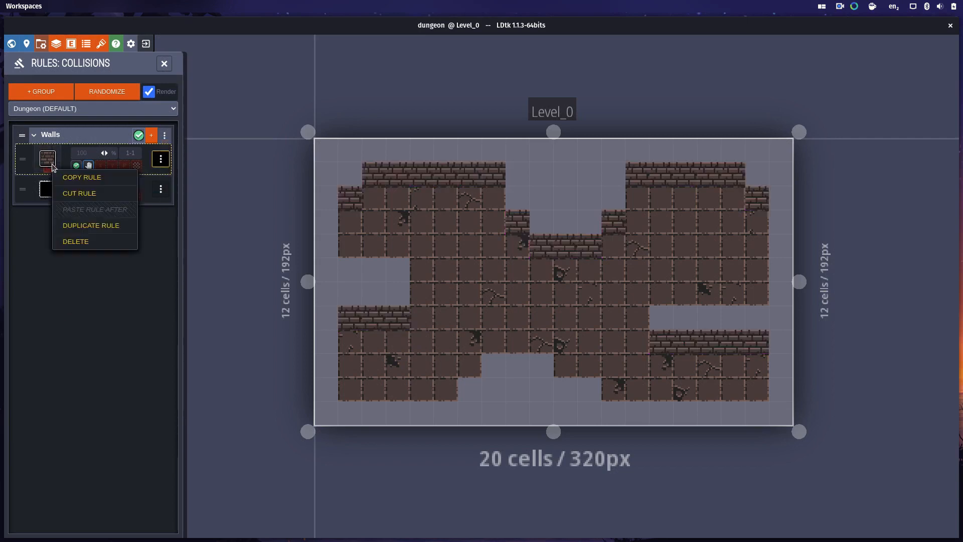
left_click(81, 226)
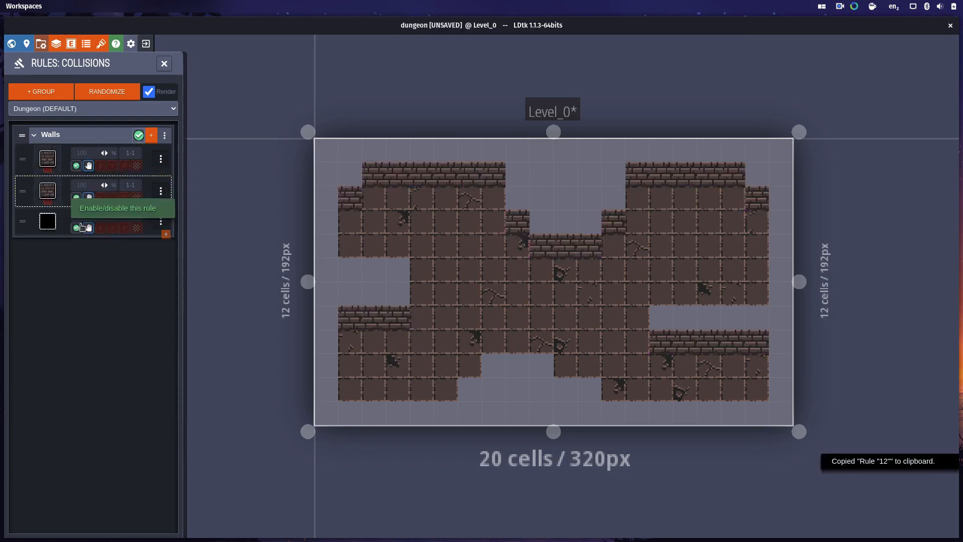
left_click(48, 160)
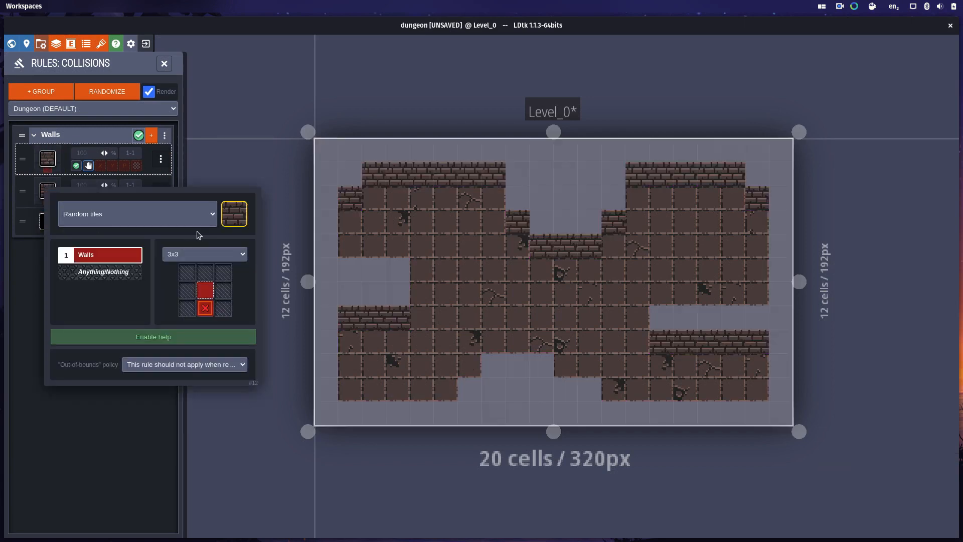
Replace the upper brick rule's tile with random tiles: the red banner and the two damaged brick tiles.
left_click(237, 218)
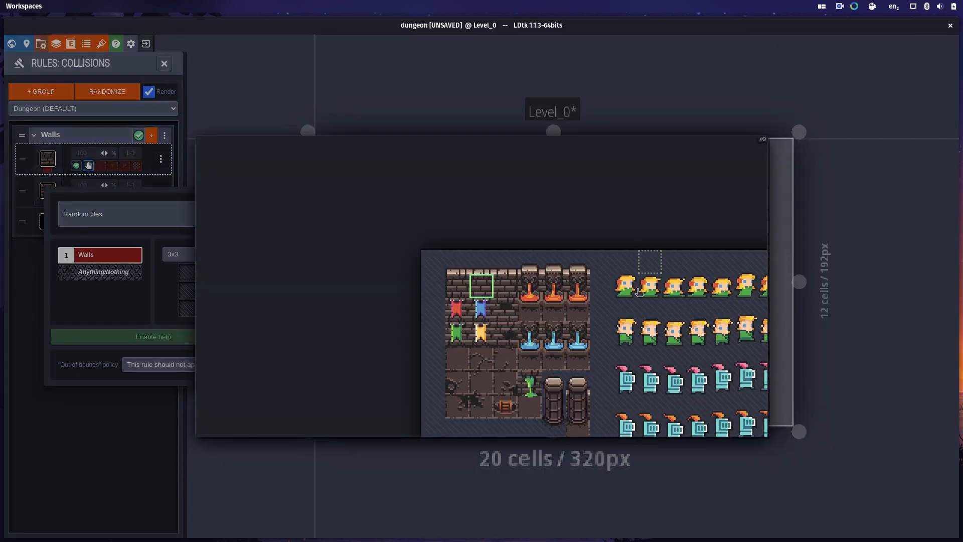
middle_click_drag(638, 340, 551, 296)
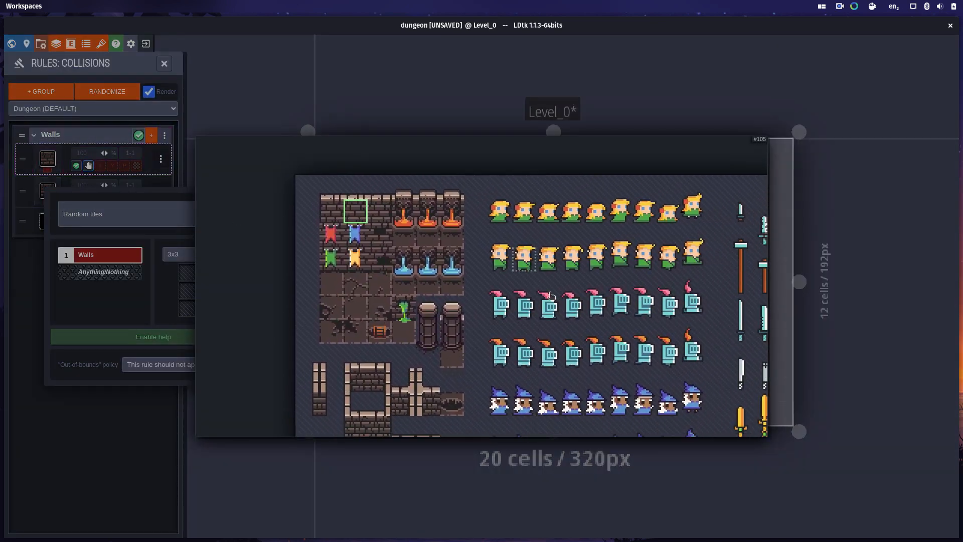
middle_click_drag(588, 352, 379, 247)
middle_click_drag(407, 321, 608, 221)
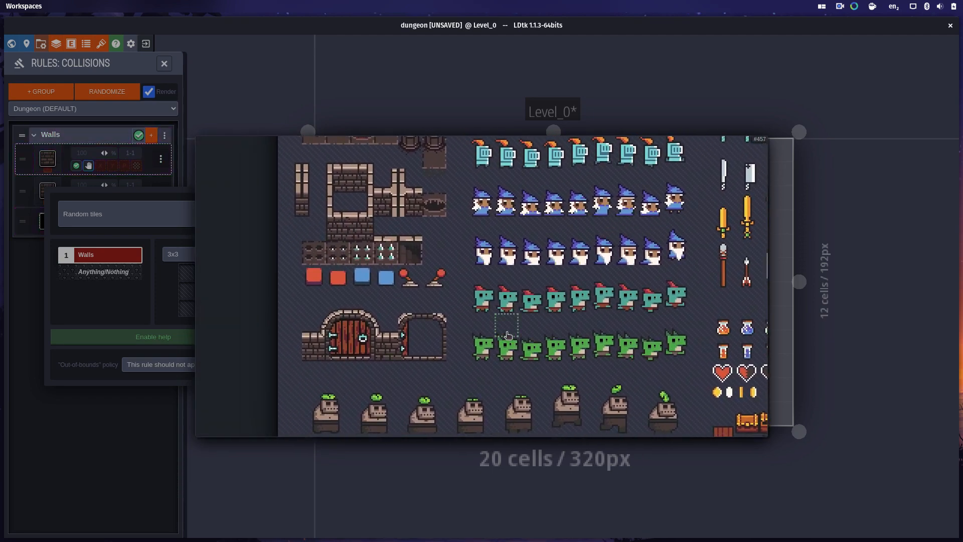
middle_click_drag(507, 333, 505, 376)
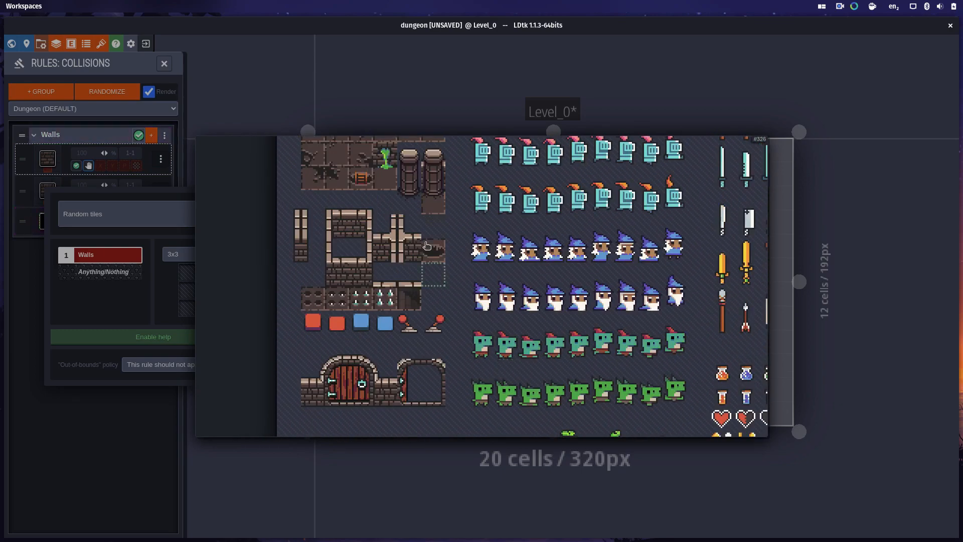
middle_click_drag(426, 246, 414, 332)
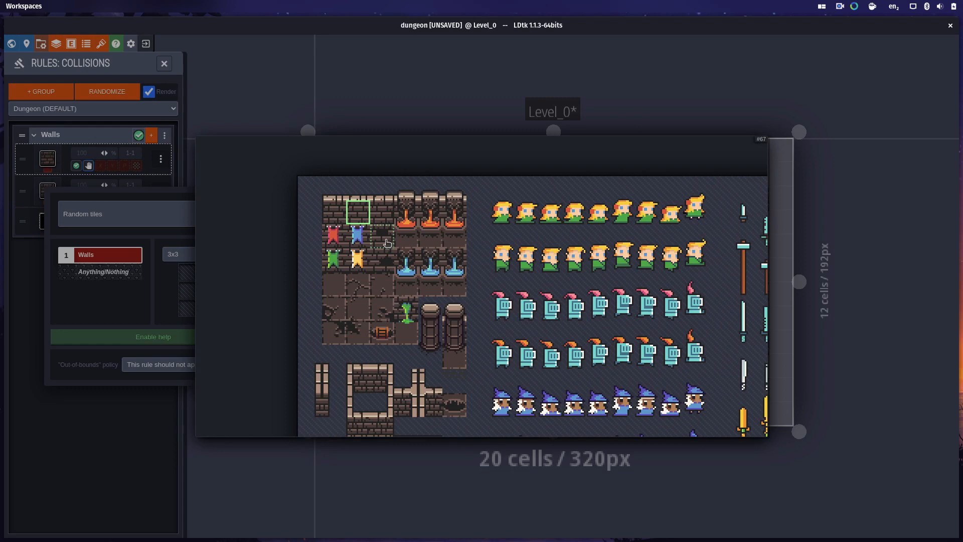
left_click(333, 236)
left_click_drag(388, 237, 383, 260, "shift")
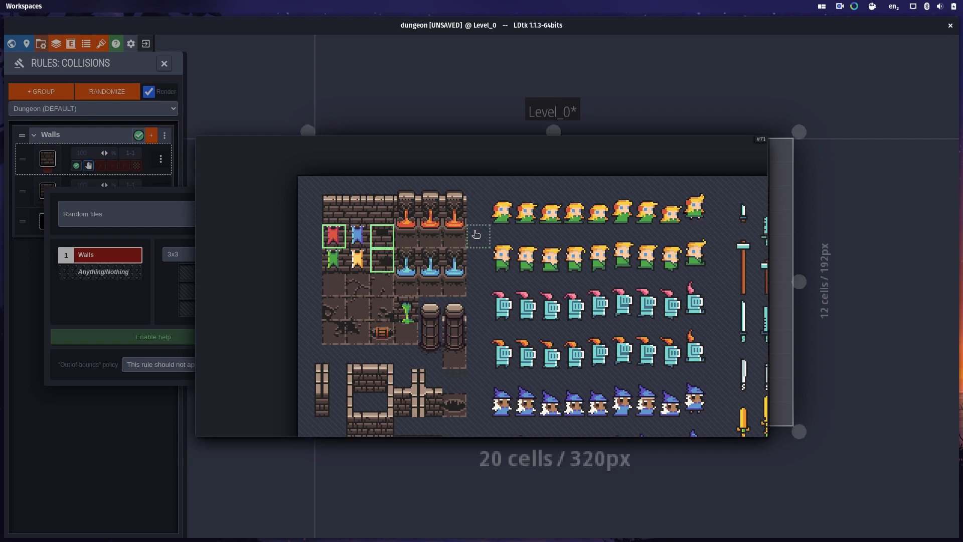
left_click(112, 312)
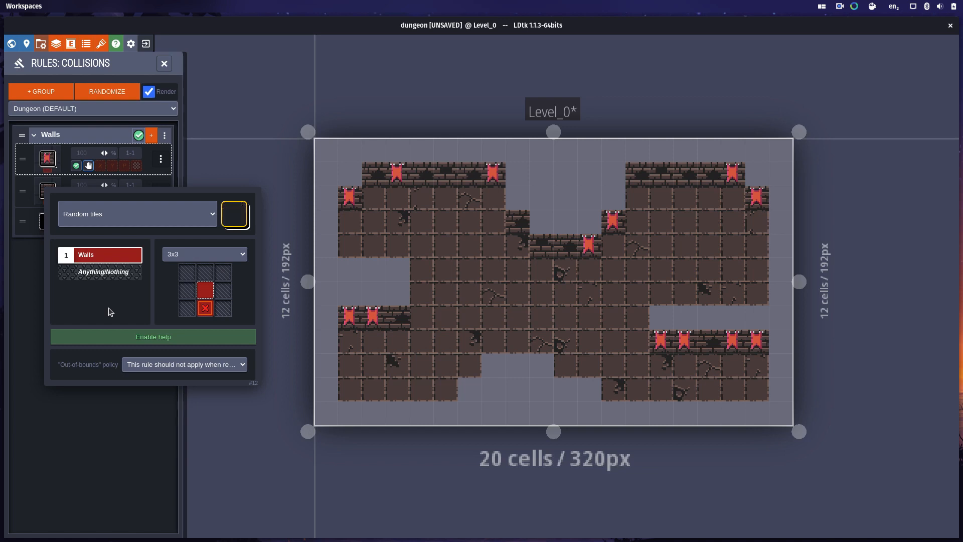
Close the rule editor and set the banner and damaged-brick rule's chance of being applied to 35%.
left_click(32, 300)
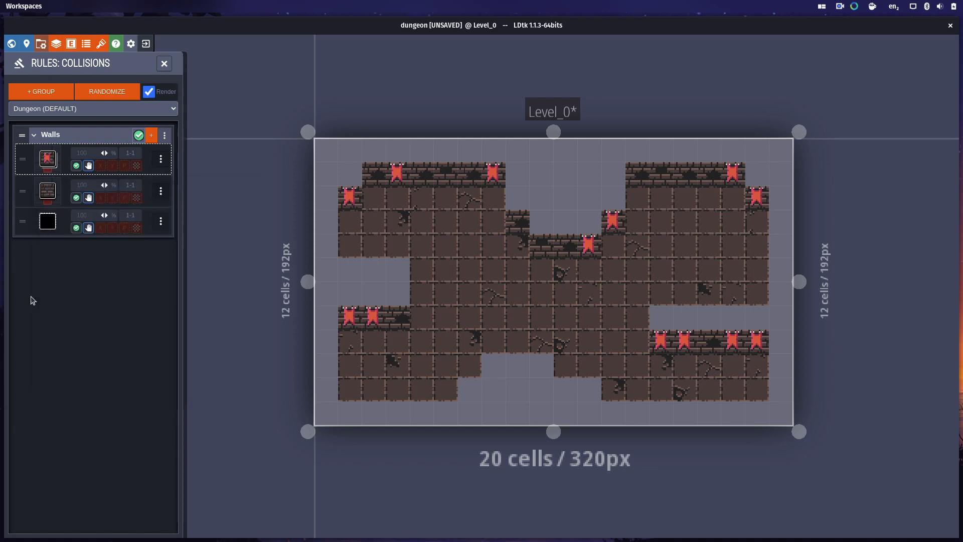
left_click(84, 152)
type("40")
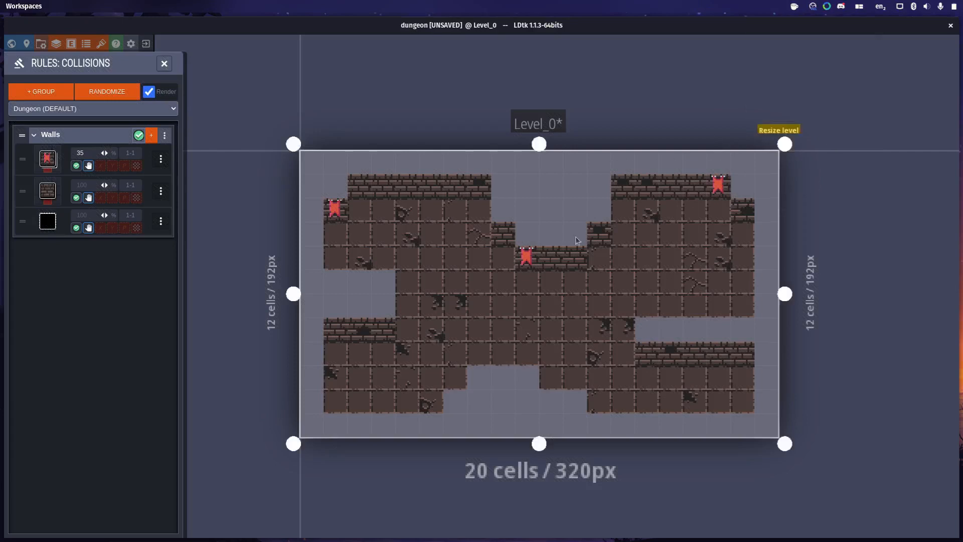
Duplicate the plain brick rule and set the upper copy to a rectangle of tiles anchored at the top centre.
right_click(45, 196)
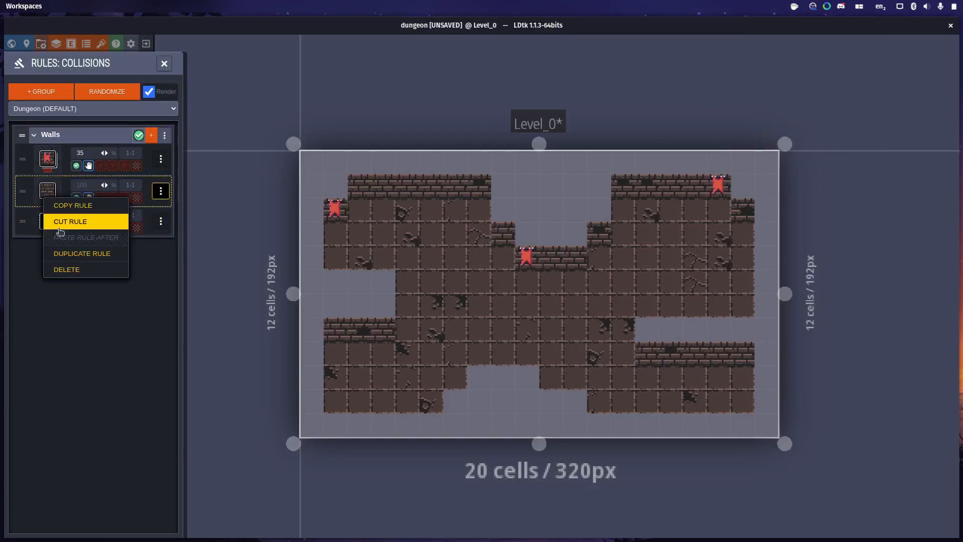
left_click(75, 254)
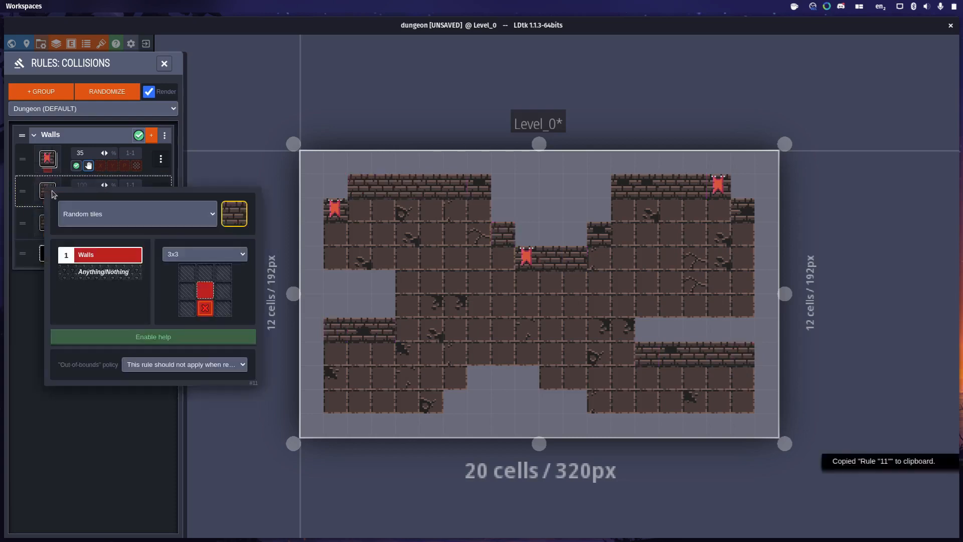
left_click(144, 221)
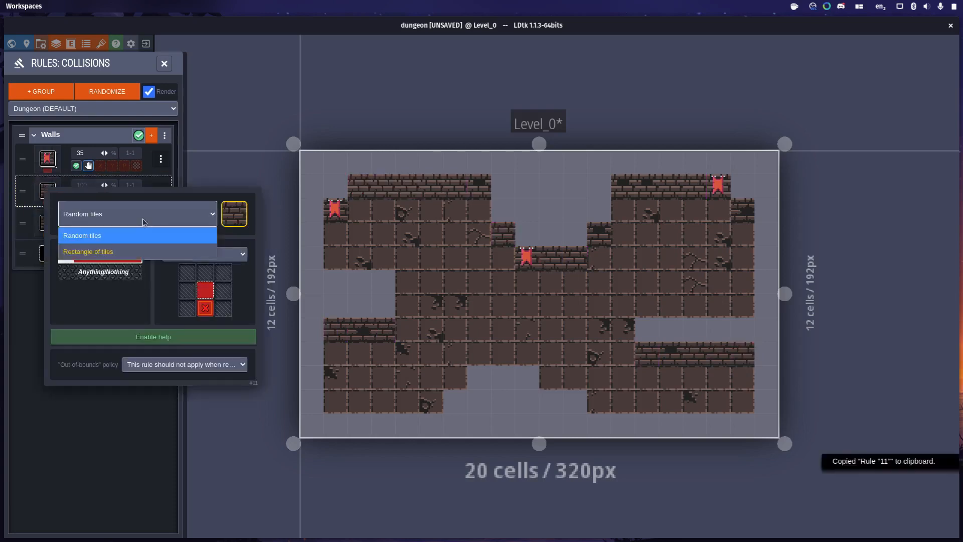
left_click(106, 252)
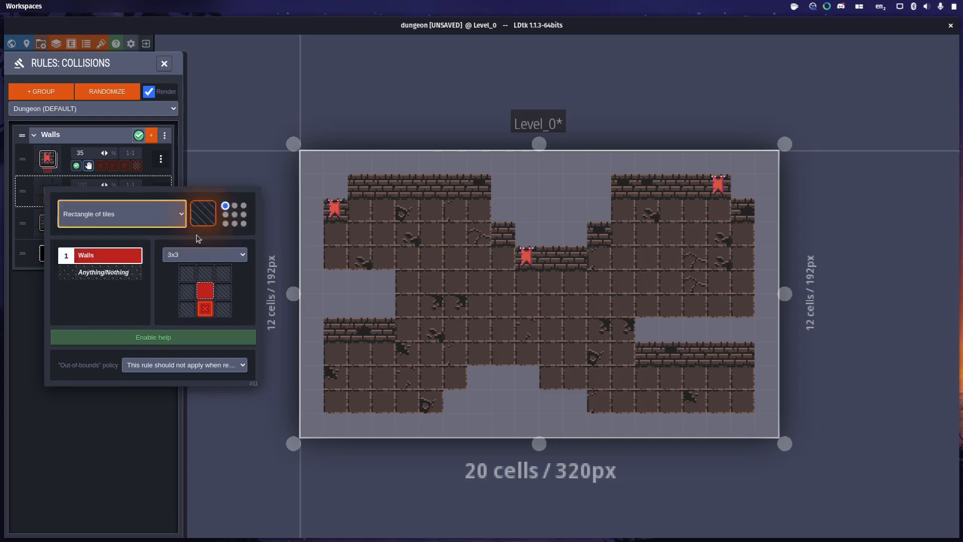
left_click(234, 206)
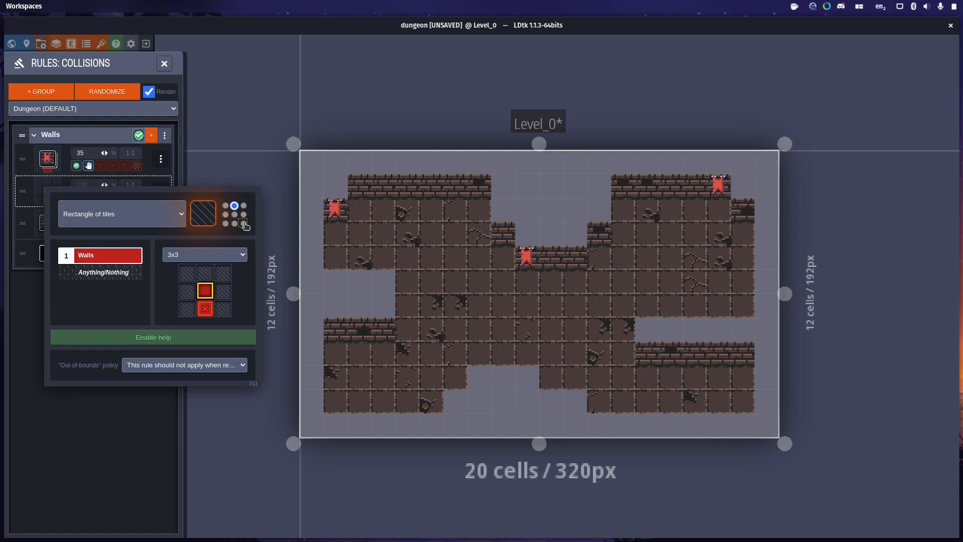
Assign the middle blue fountain, two tiles high, as the duplicated rule's tile rectangle.
left_click(204, 221)
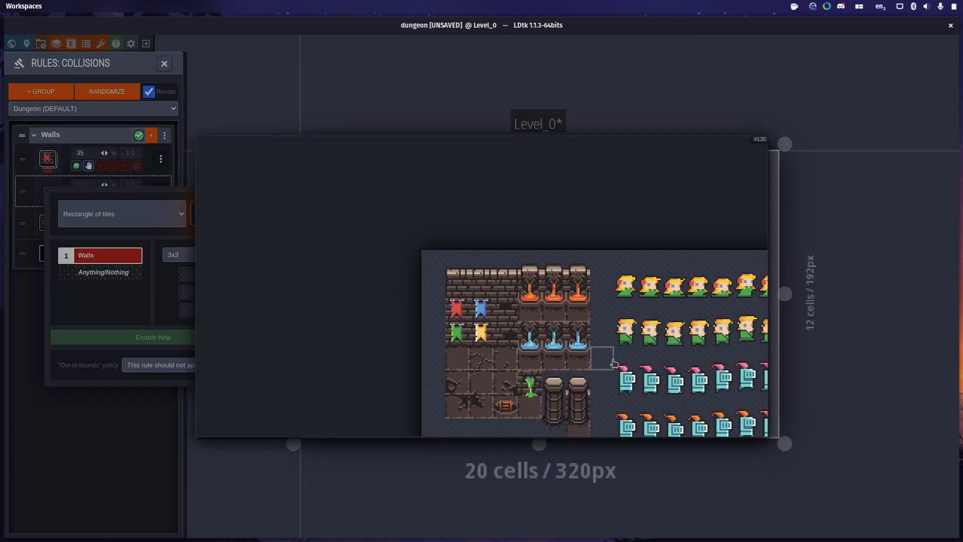
middle_click_drag(614, 362, 497, 316)
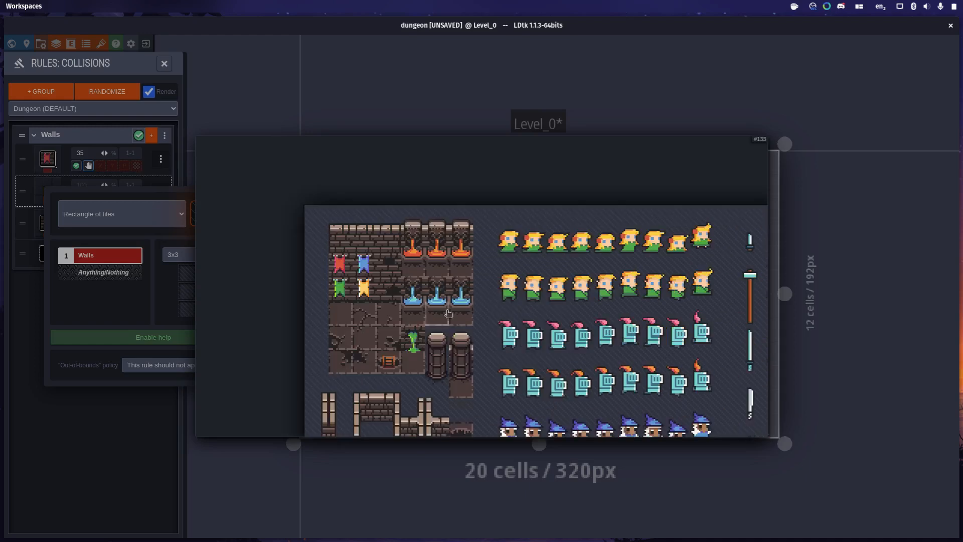
left_click_drag(438, 290, 442, 306)
left_click(116, 307)
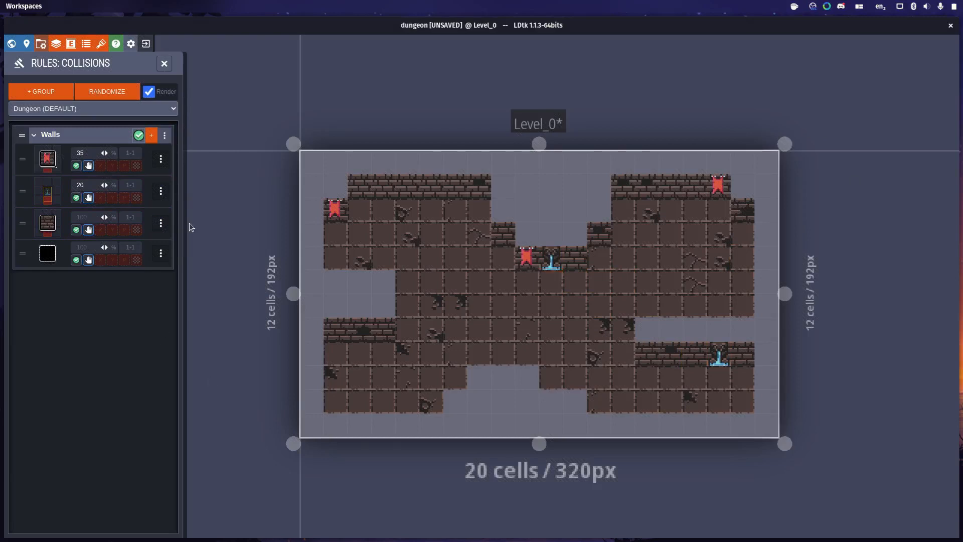
Close the Collisions rules and move the Floors layer below Collisions in the project layers.
left_click(164, 64)
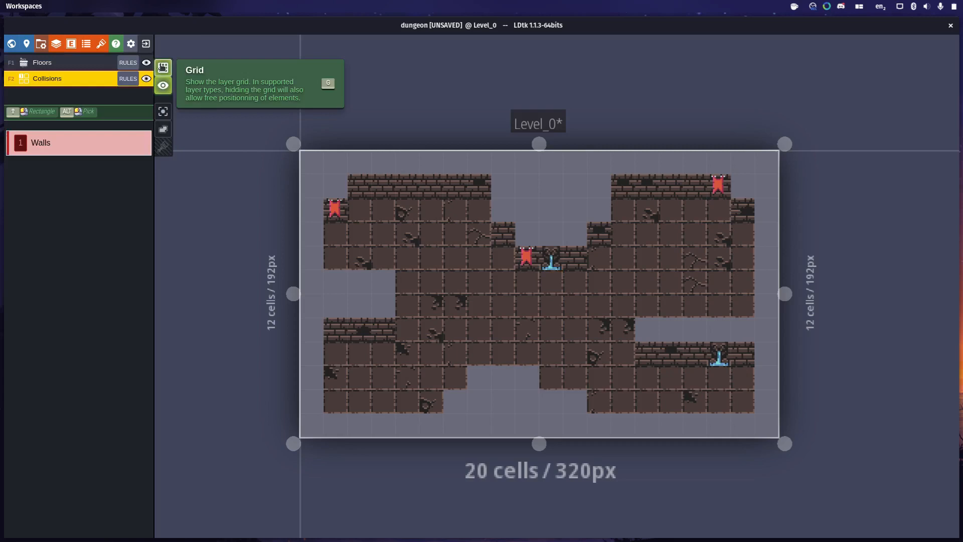
left_click(55, 47)
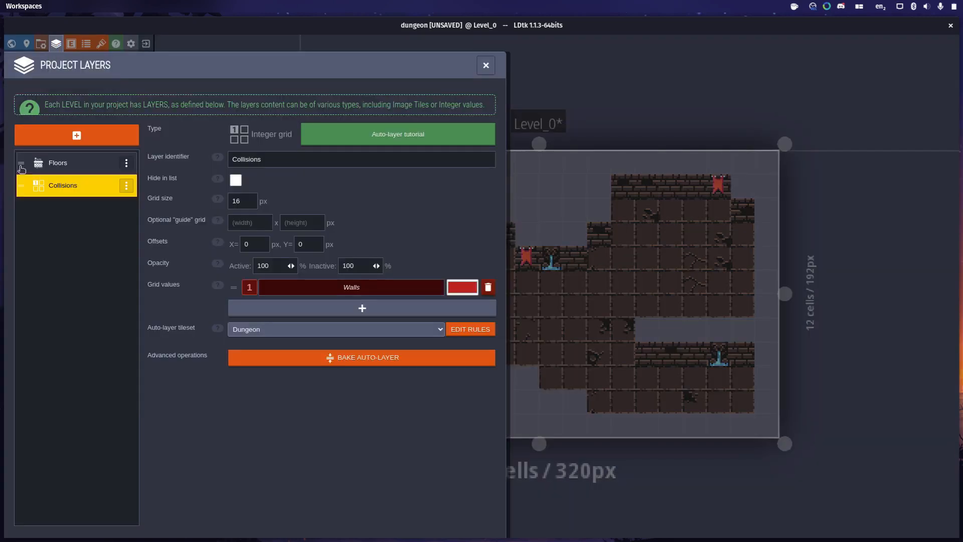
left_click_drag(23, 168, 24, 196)
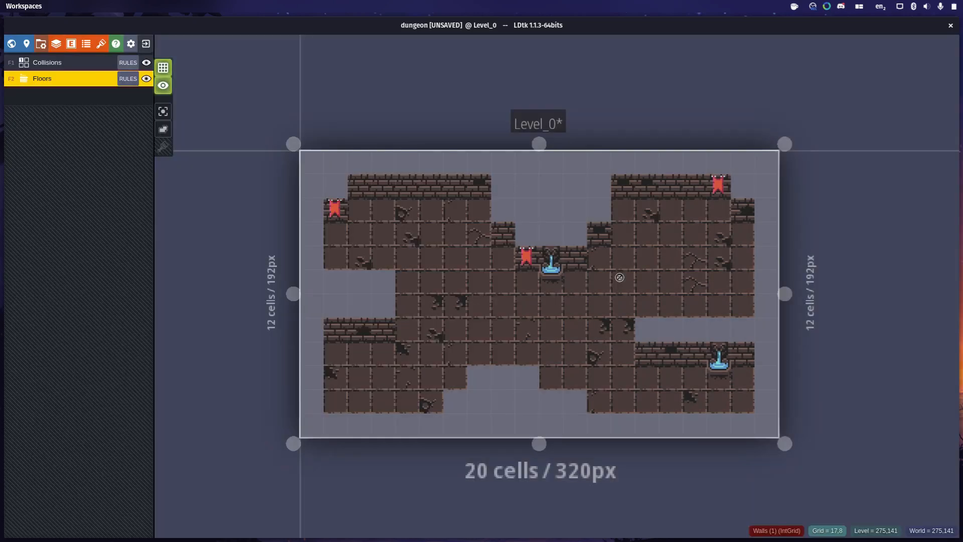
Reopen the Collisions rules, try chances of 40% and 30% for the blue fountain rule, and set it to 20%.
left_click(127, 63)
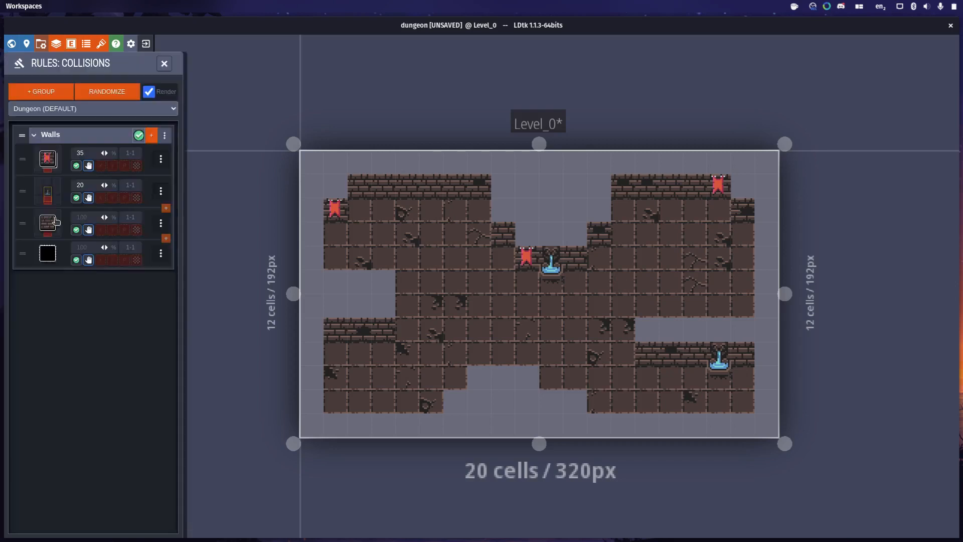
left_click(93, 185)
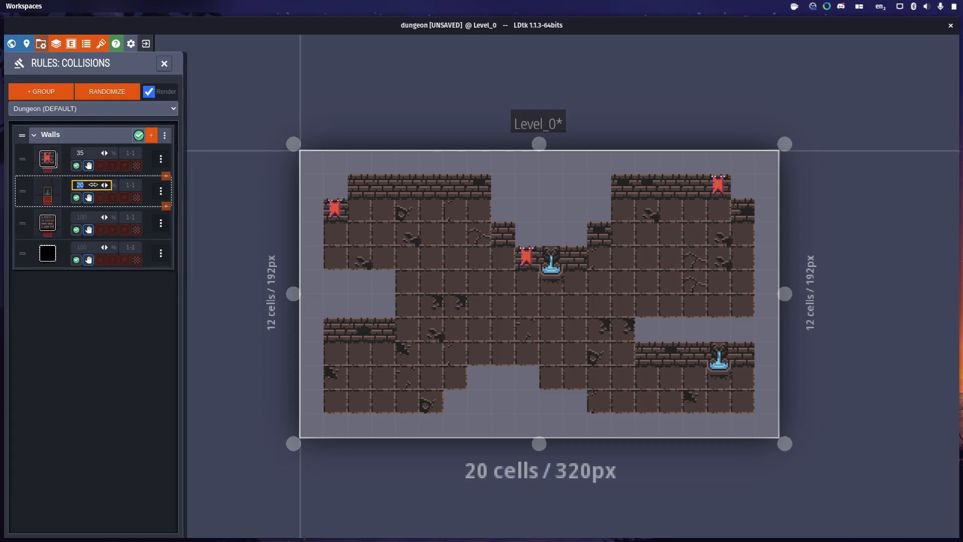
type("40")
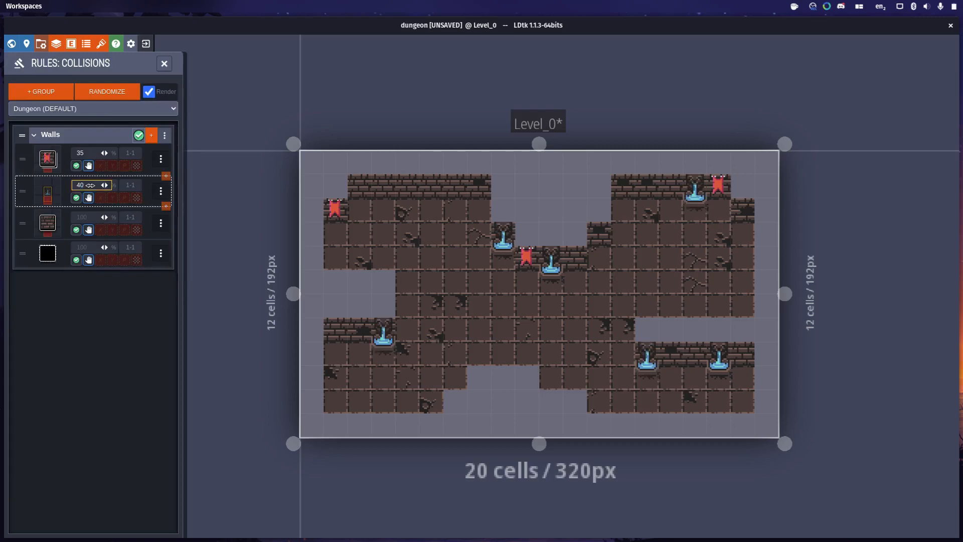
left_click(91, 185)
type("30")
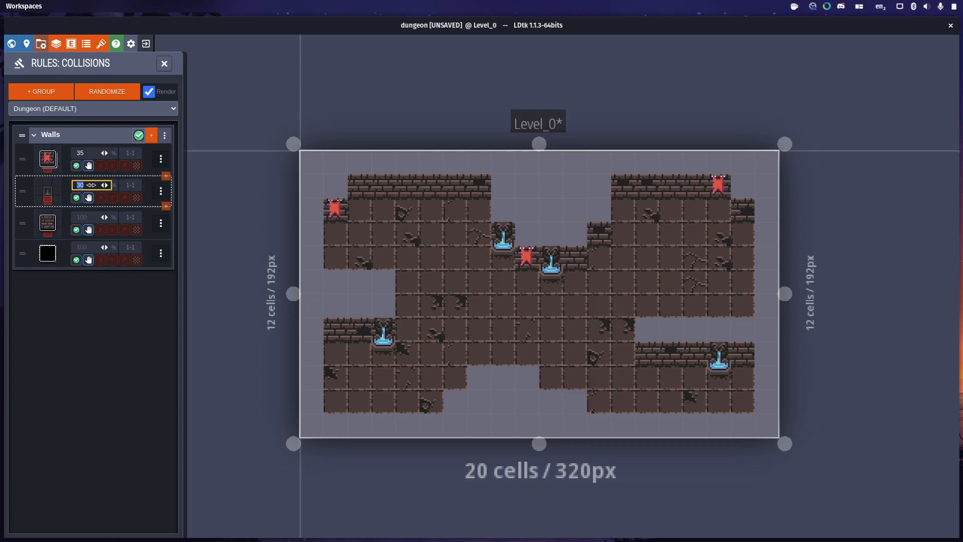
type("20")
left_click(124, 341)
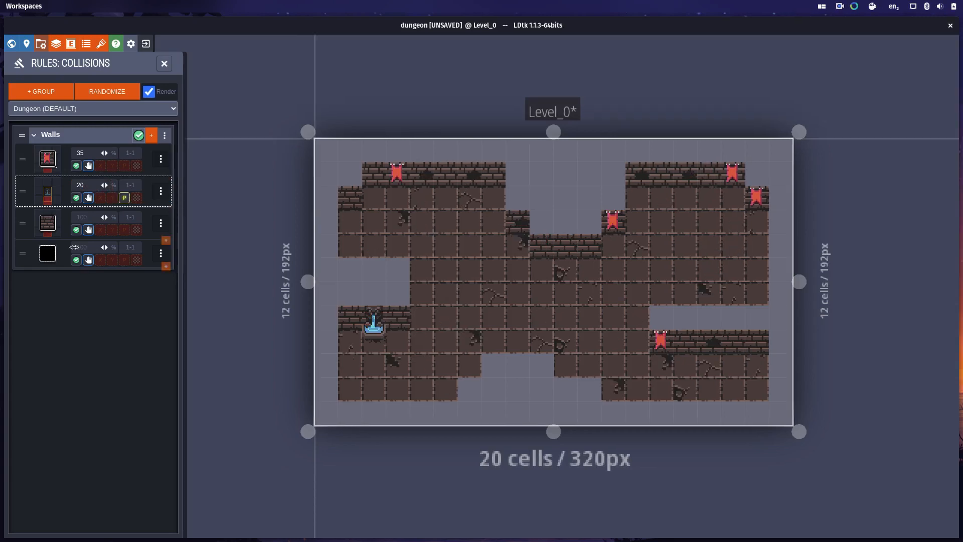
Duplicate the blue fountain rule and replace the upper copy's tiles with the two-tile-high green slime wall.
right_click(46, 191)
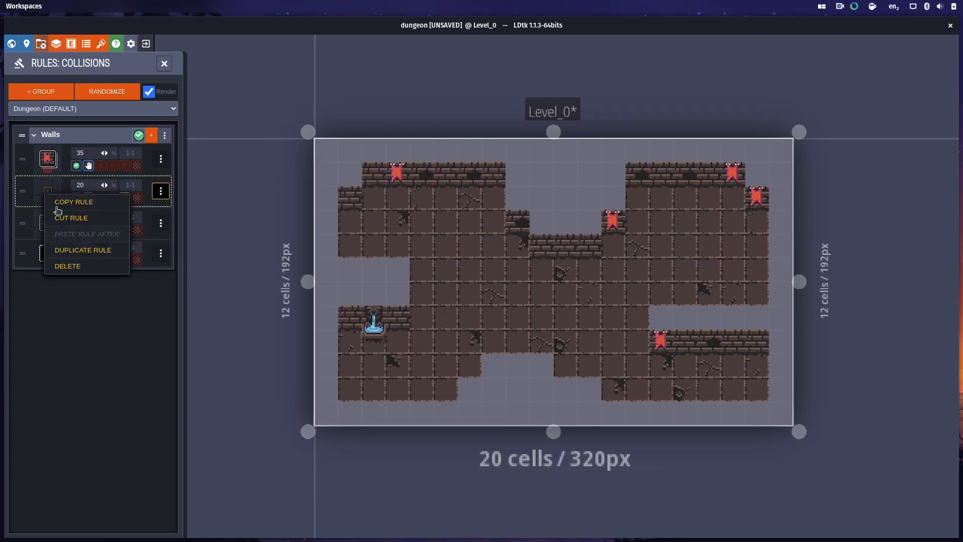
left_click(78, 251)
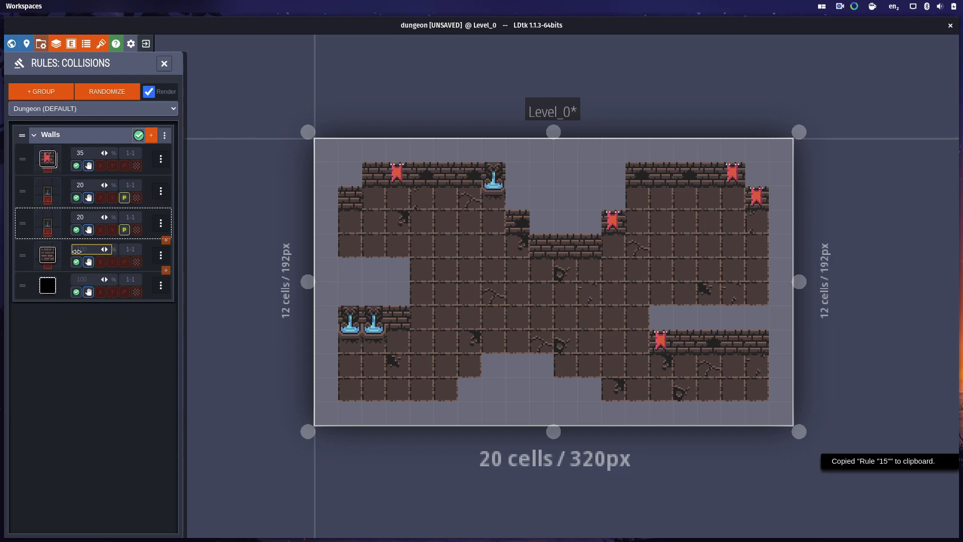
left_click(48, 195)
left_click(211, 222)
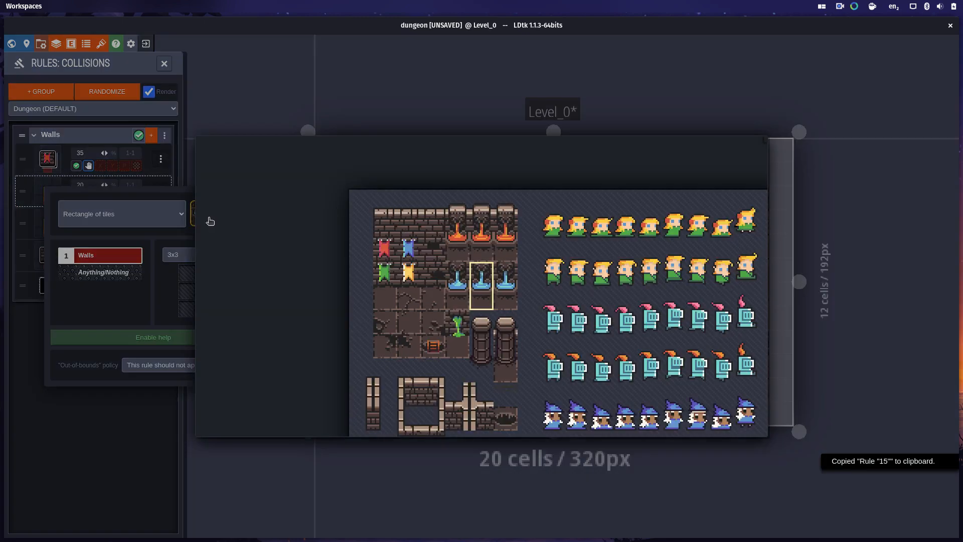
left_click(458, 334)
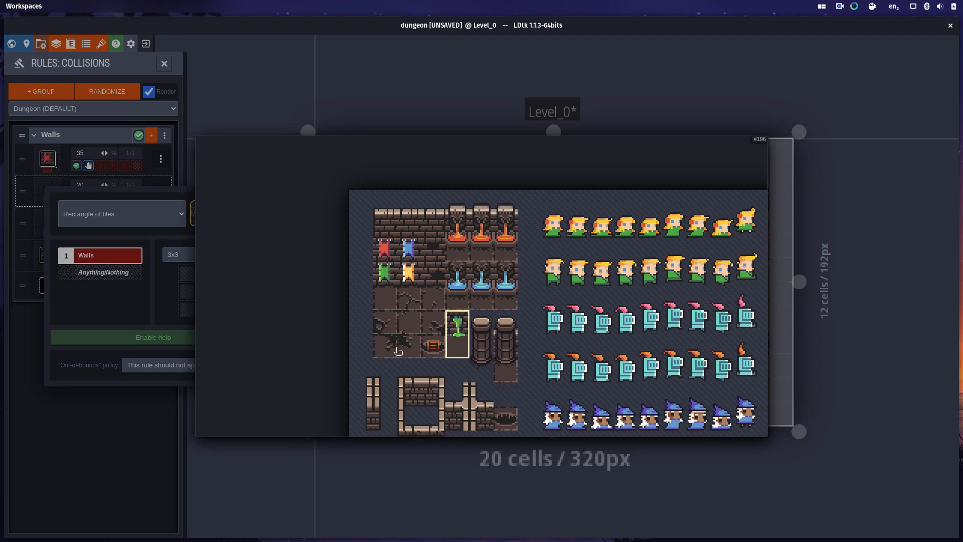
left_click(117, 312)
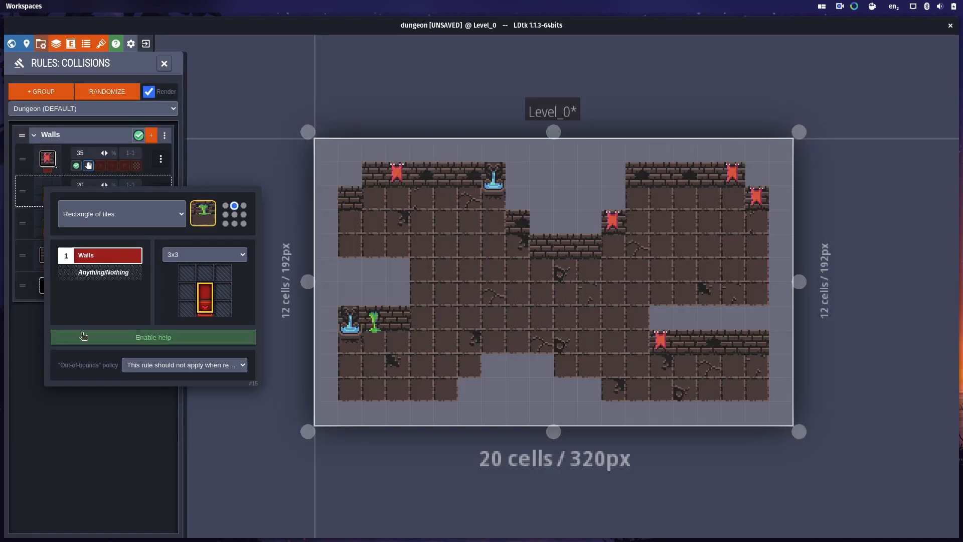
left_click(30, 338)
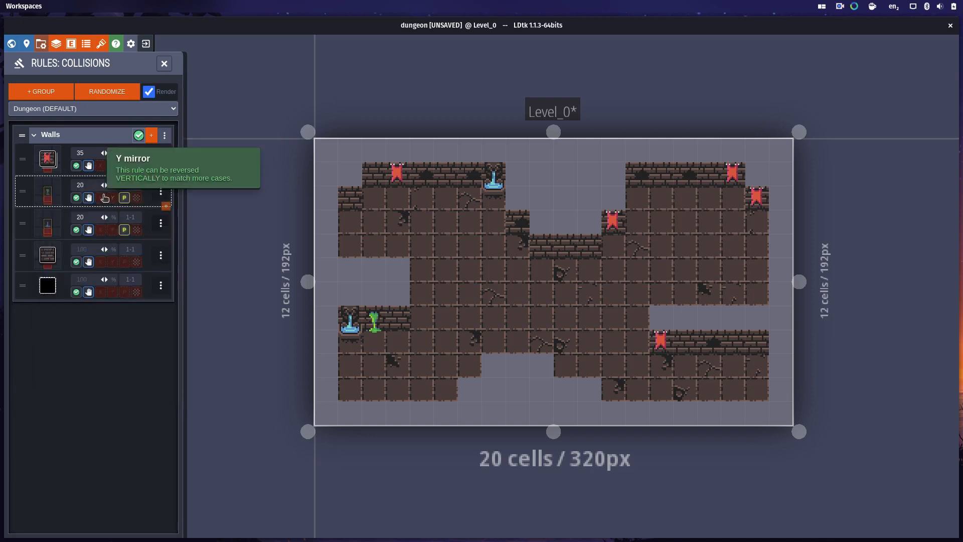
Try a 23% chance for the green slime rule and set it back to 20%.
left_click_drag(90, 187, 87, 186)
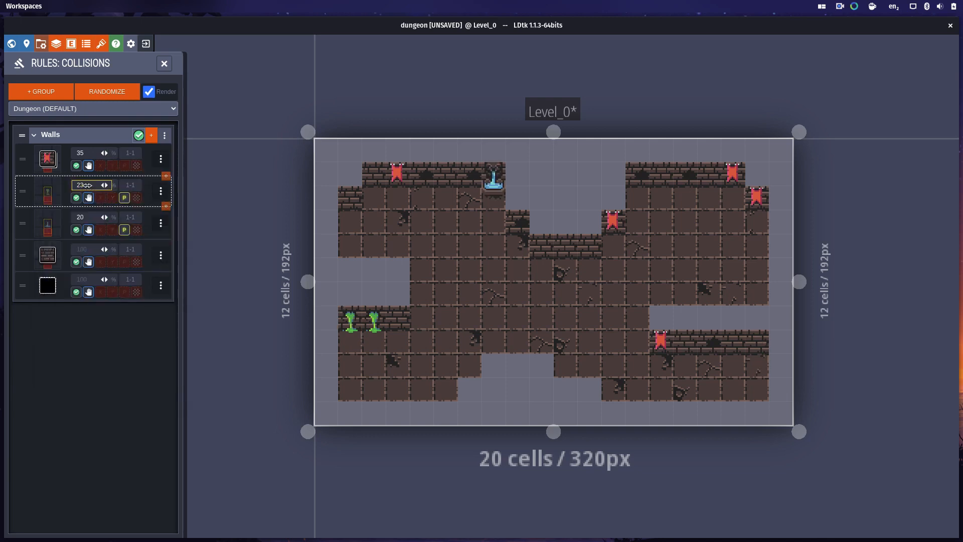
left_click(91, 185)
type("20")
key("Return")
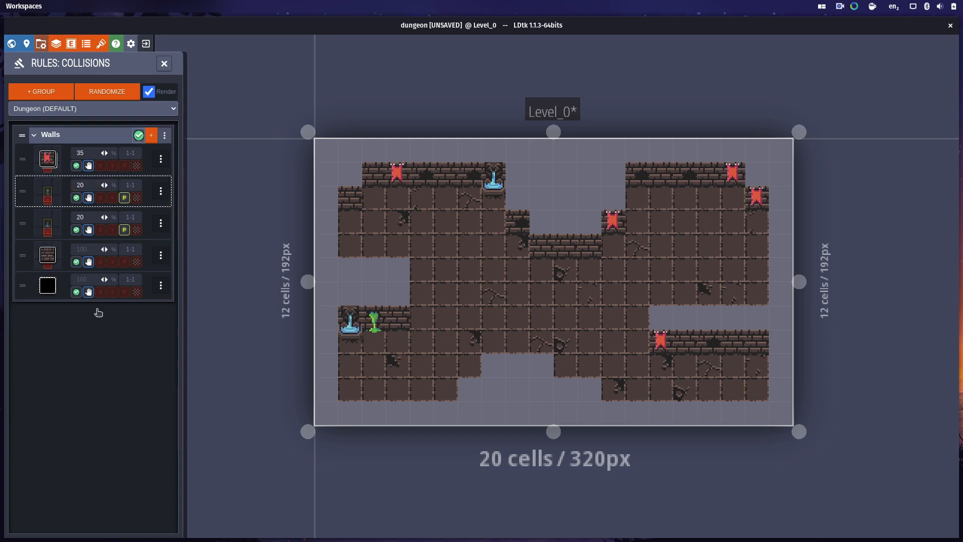
Randomize the seed of the green slime rule's Perlin noise and close its settings.
right_click(126, 201)
left_click(257, 223)
left_click(258, 222)
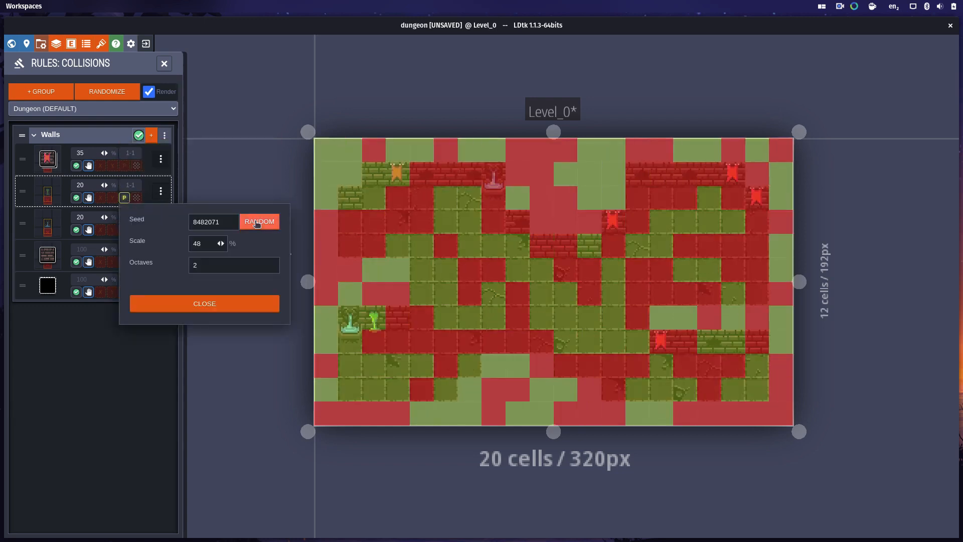
left_click(205, 303)
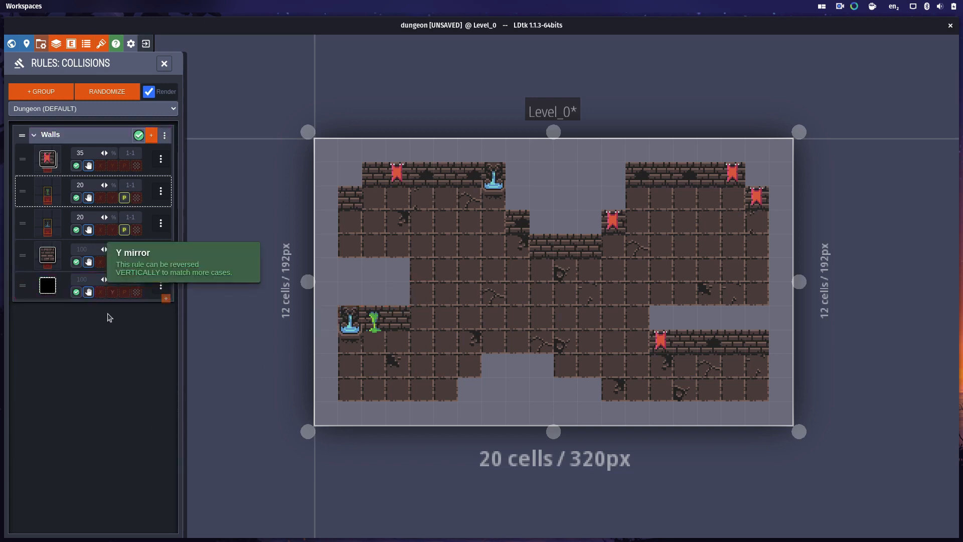
Add a new rule to the Walls group and assign it the wall-top edge tile above the bricks.
left_click(151, 136)
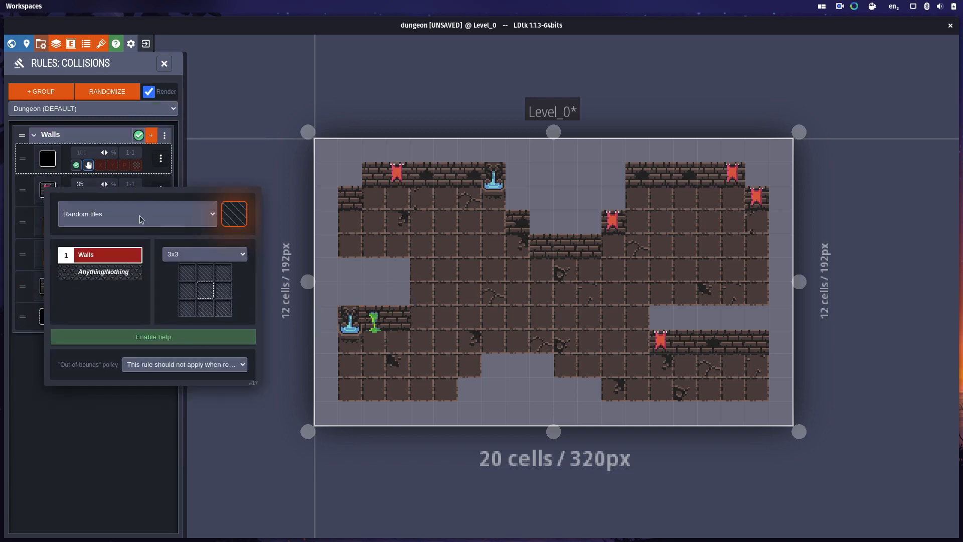
left_click(236, 218)
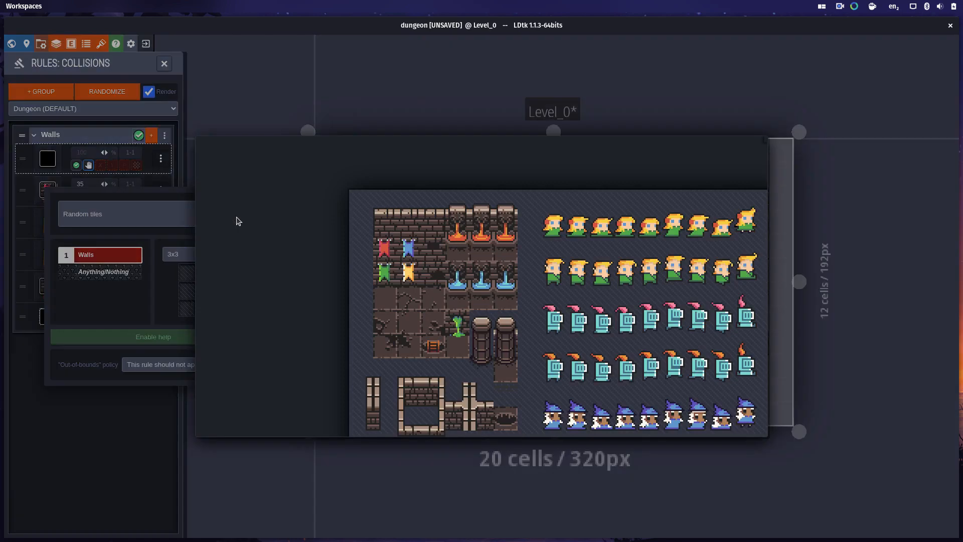
left_click(413, 211)
left_click(94, 313)
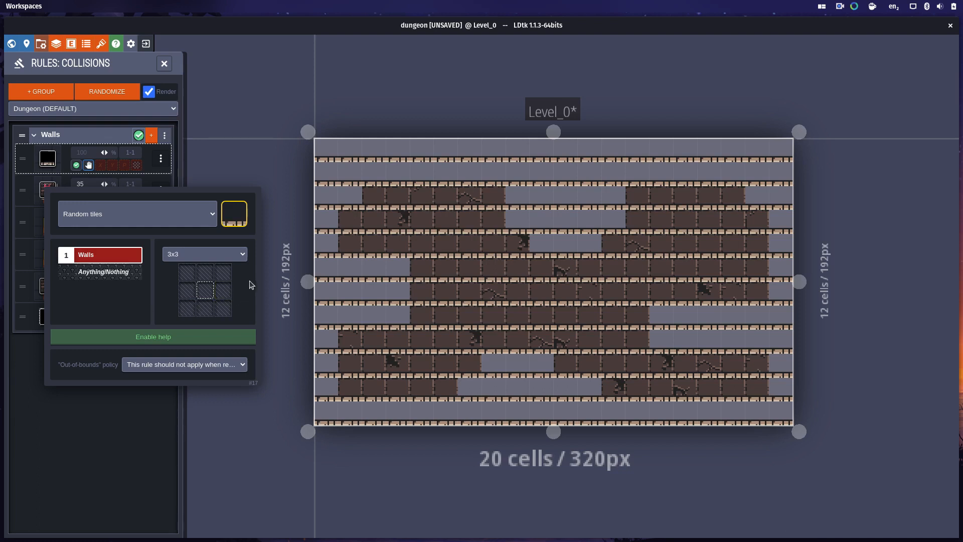
Set the wall-top rule's pattern to 5x5 with Walls directly below the centre and no Walls two cells below, and close the rules.
left_click(241, 255)
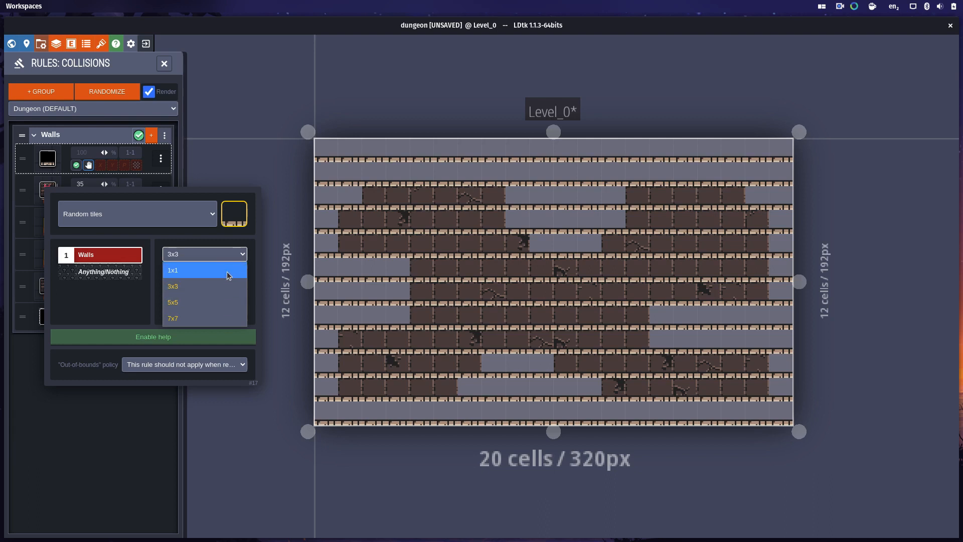
left_click(224, 301)
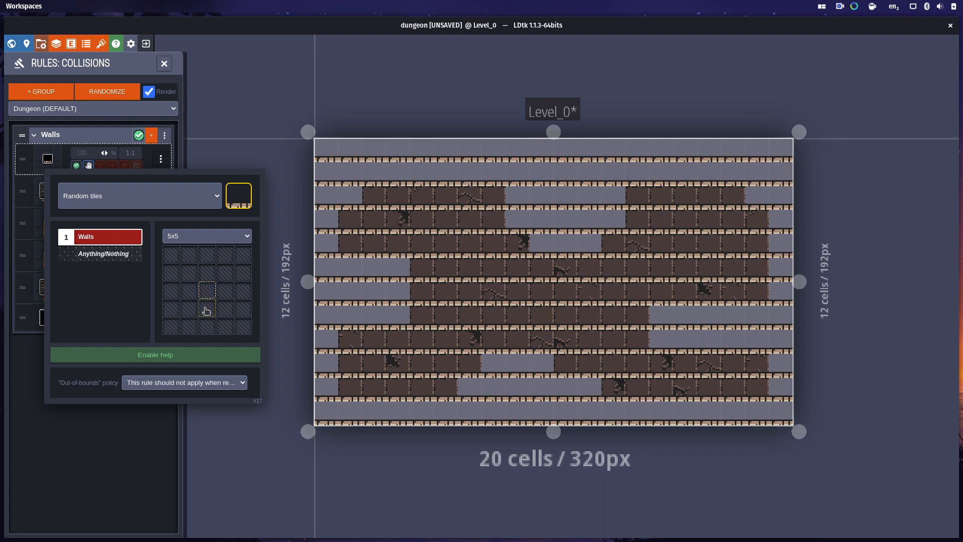
left_click(208, 312)
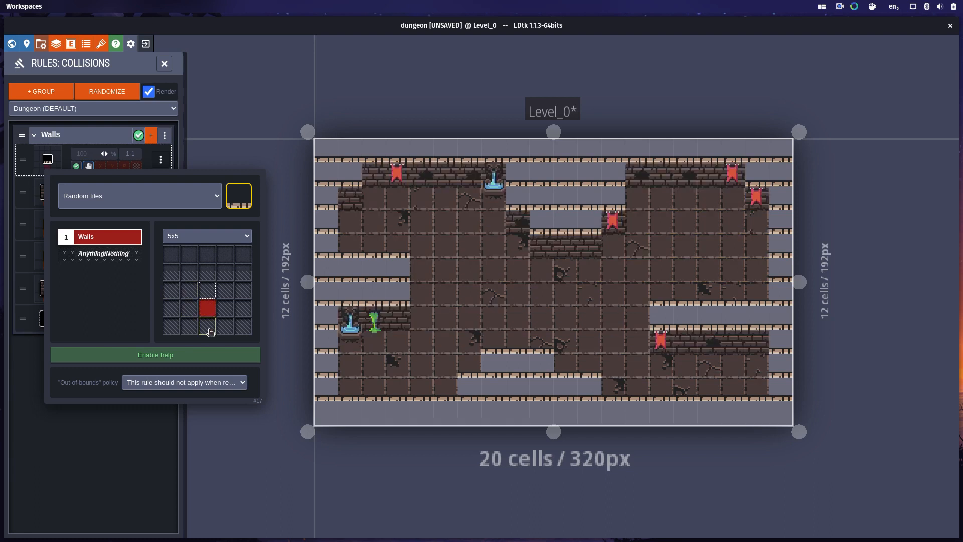
right_click(208, 327)
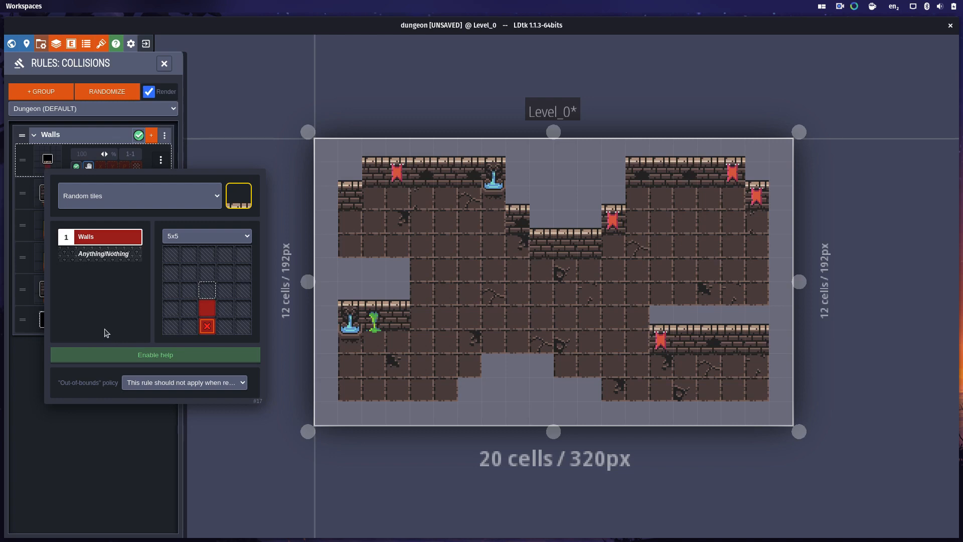
left_click(30, 392)
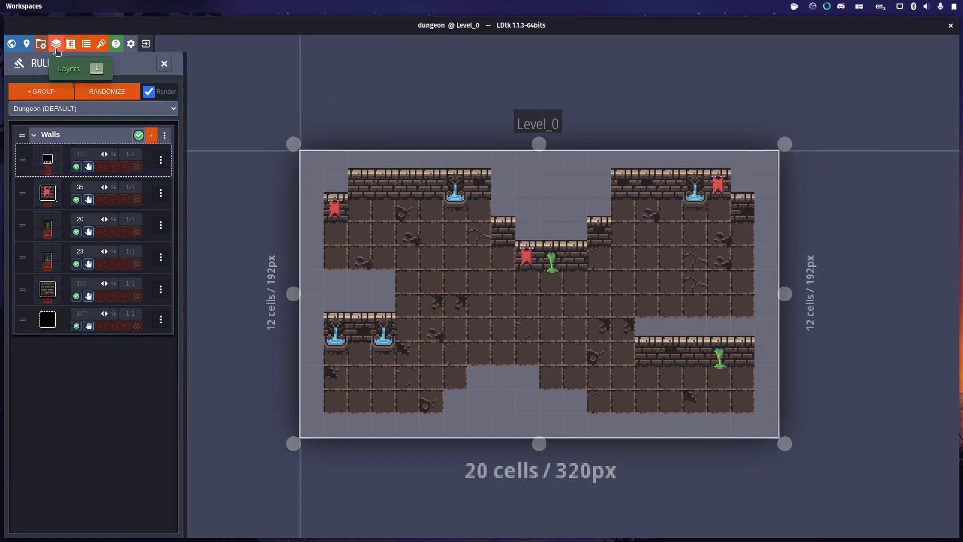
left_click(165, 64)
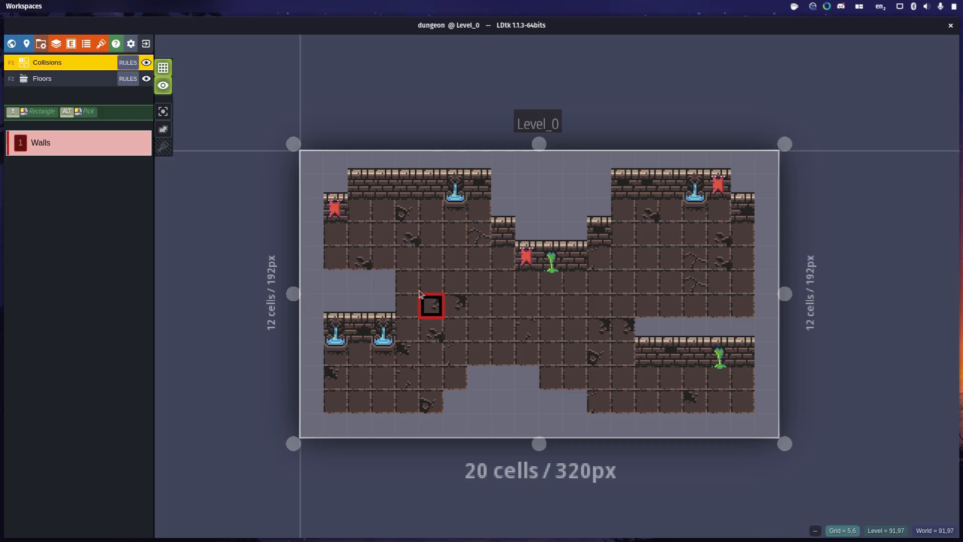
Erase the wall strip on the level's left side and repaint it with a raised two-cell section extending towards the middle.
mouse_move(335, 292)
right_mouse_down()
mouse_move(336, 322)
mouse_move(358, 288)
mouse_move(383, 282)
right_mouse_up()
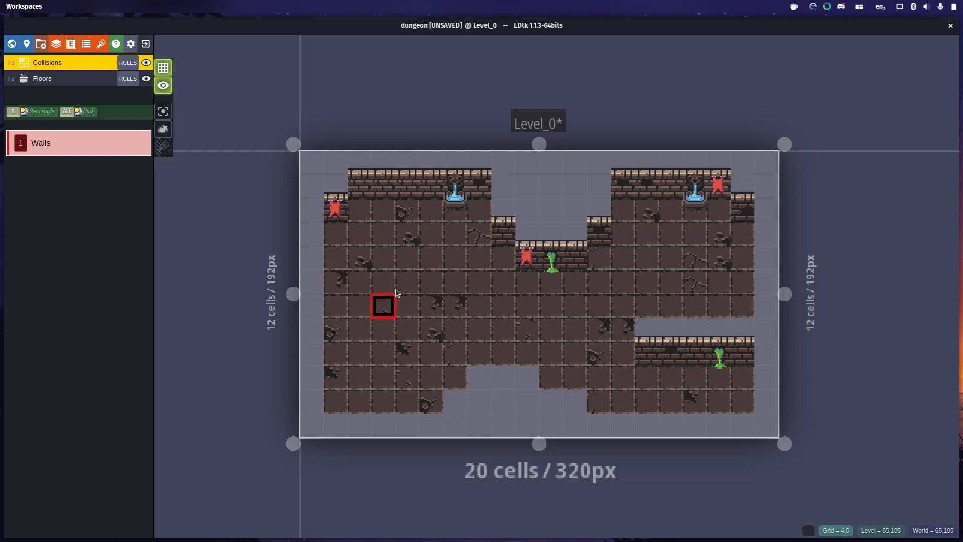
left_click(389, 316)
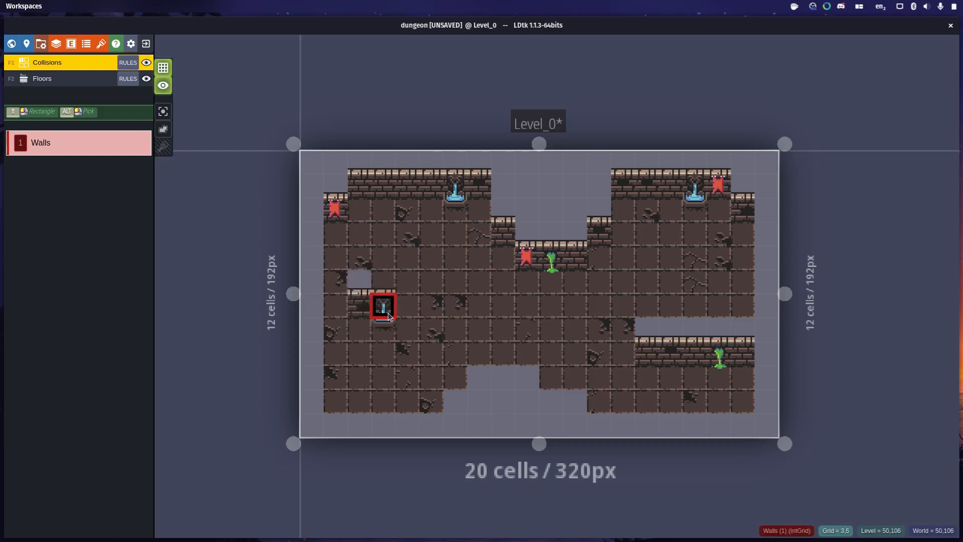
mouse_move(388, 314)
left_mouse_down()
mouse_move(407, 313)
mouse_move(357, 291)
mouse_move(339, 330)
left_mouse_up()
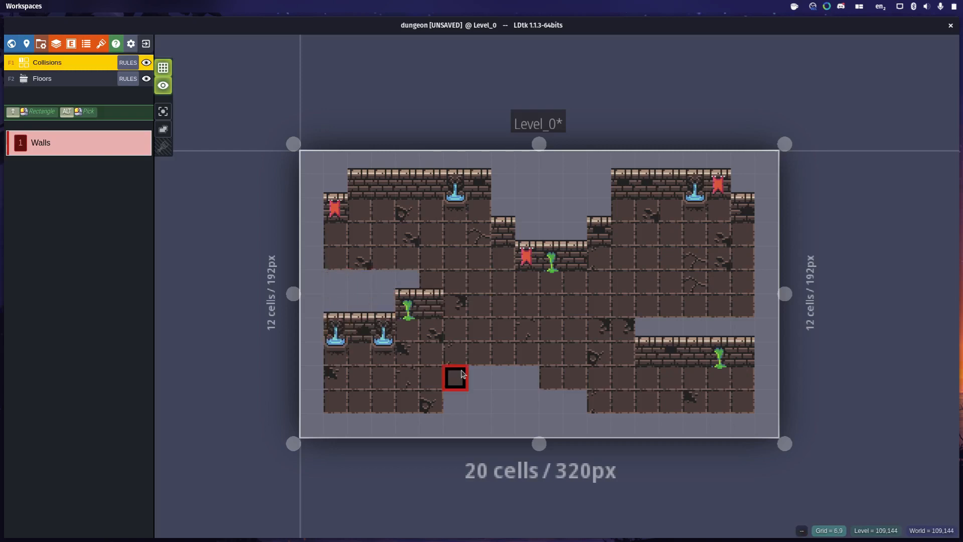
Extend the wall block at the level's bottom centre upwards, erase the added cells and repaint walls in the same area.
mouse_move(462, 373)
left_mouse_down()
mouse_move(531, 384)
mouse_move(558, 355)
left_mouse_up()
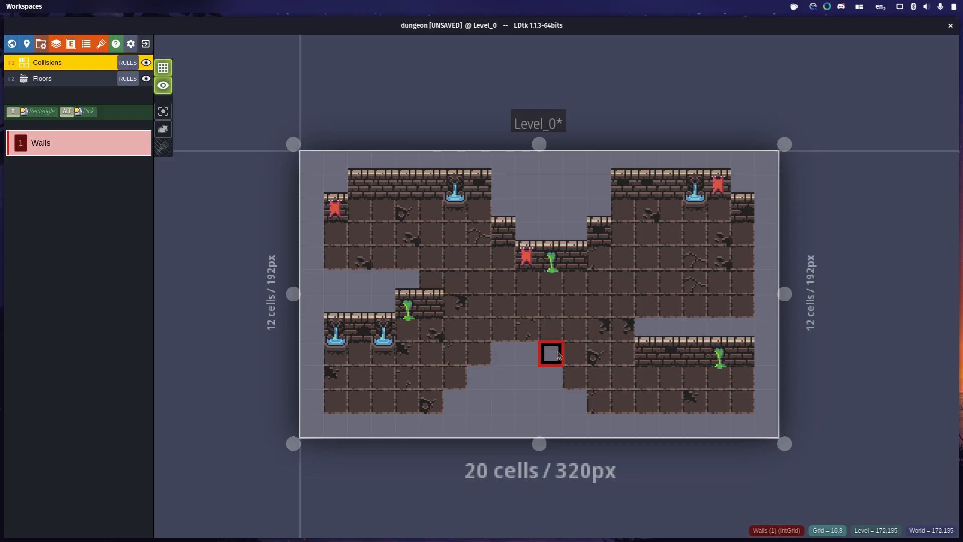
right_click_drag(558, 356, 504, 381)
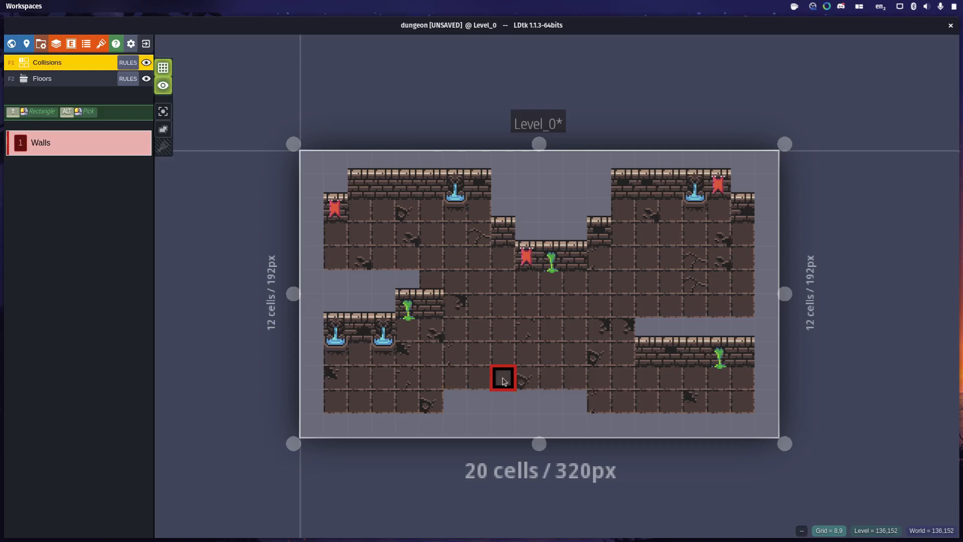
left_click_drag(505, 381, 503, 356)
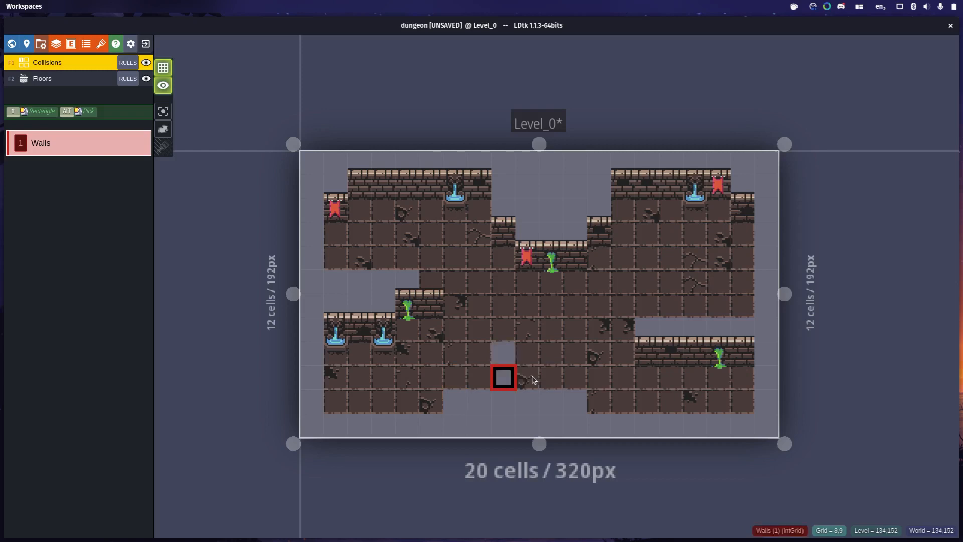
left_click_drag(532, 381, 554, 379)
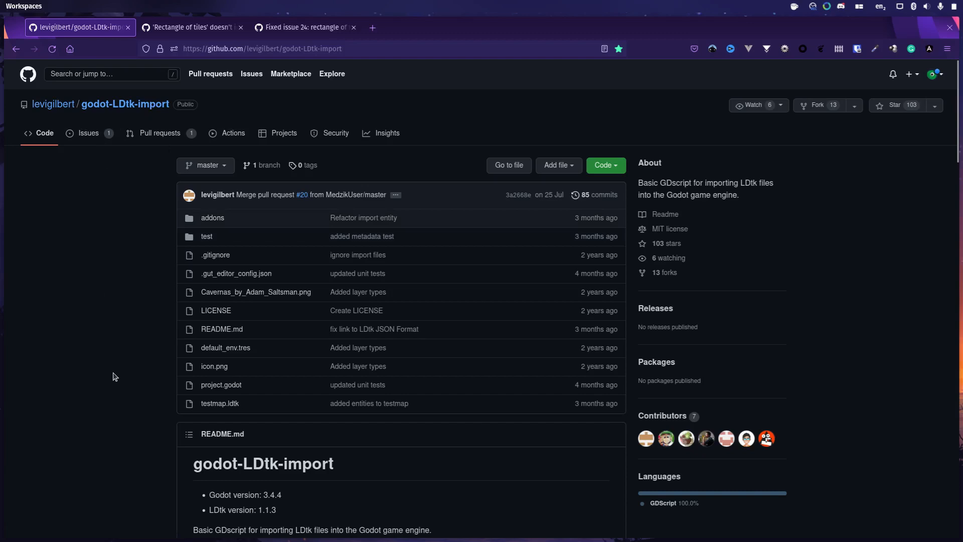
In the browser, examine the godot-LDtk-import repository's README, issue #24 about 'Rectangle of tiles' imports and pull request #25 for it.
scroll(115, 376, "down", 5)
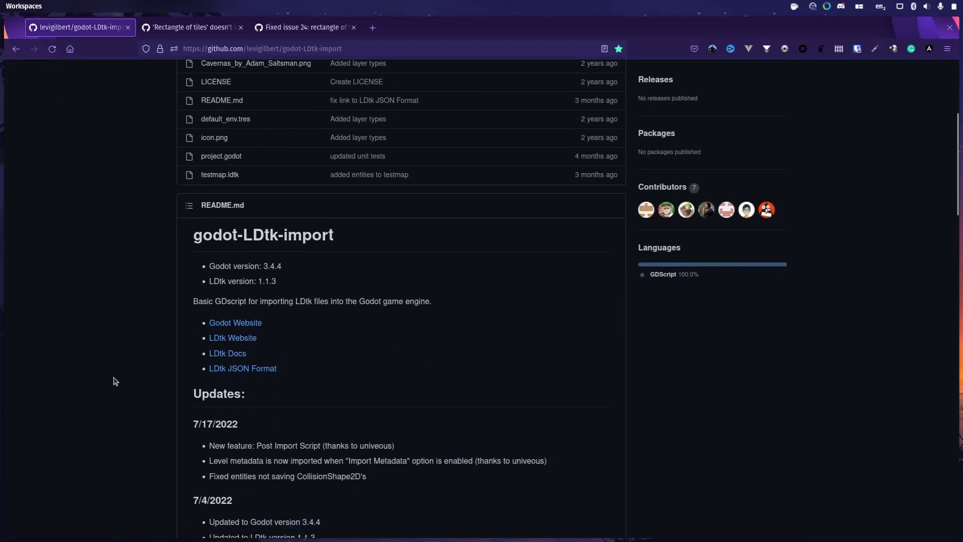
scroll(114, 381, "up", 5)
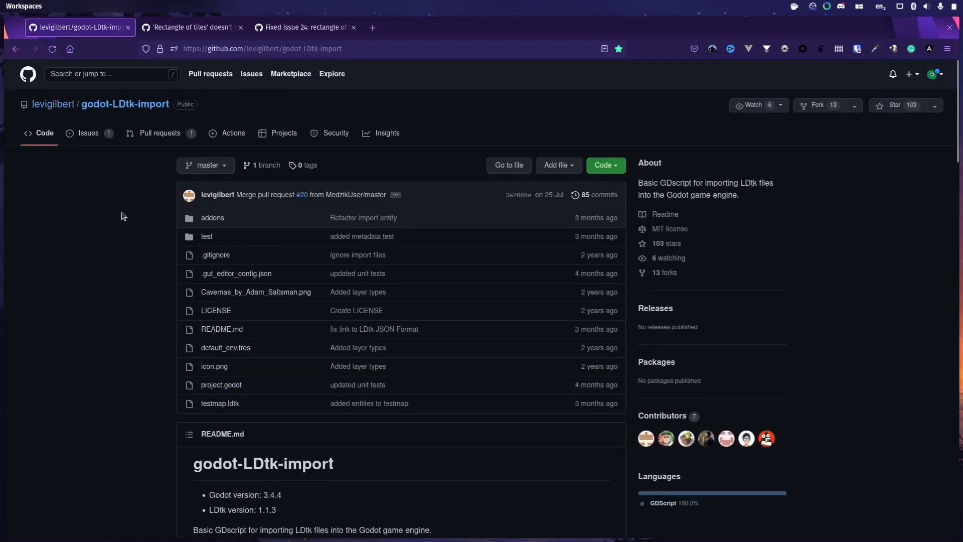
left_click(192, 28)
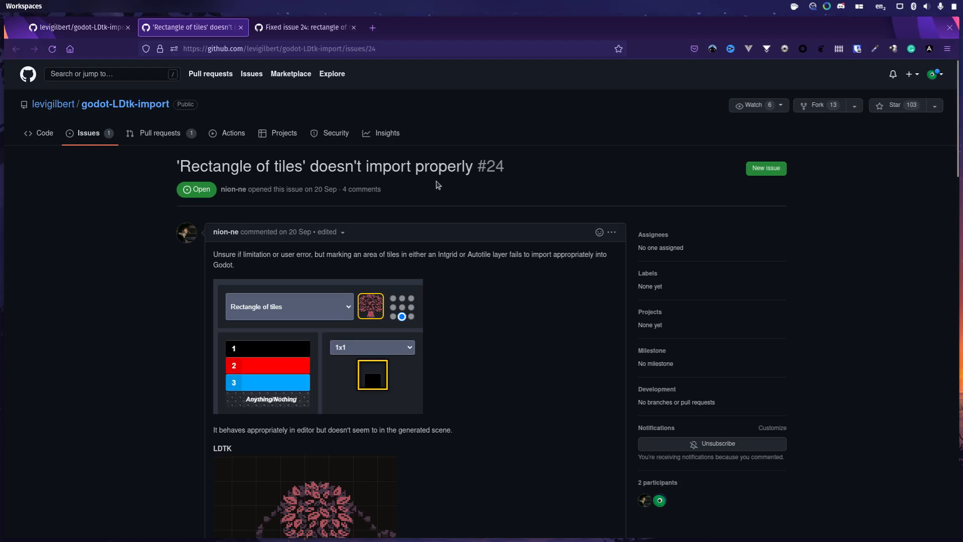
scroll(116, 372, "down", 4)
scroll(117, 372, "down", 2)
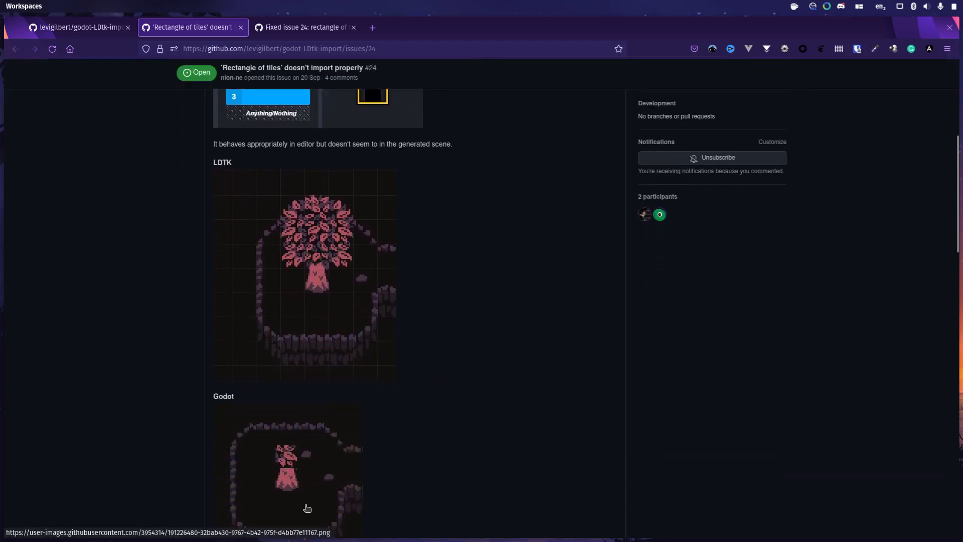
scroll(328, 445, "down", 3)
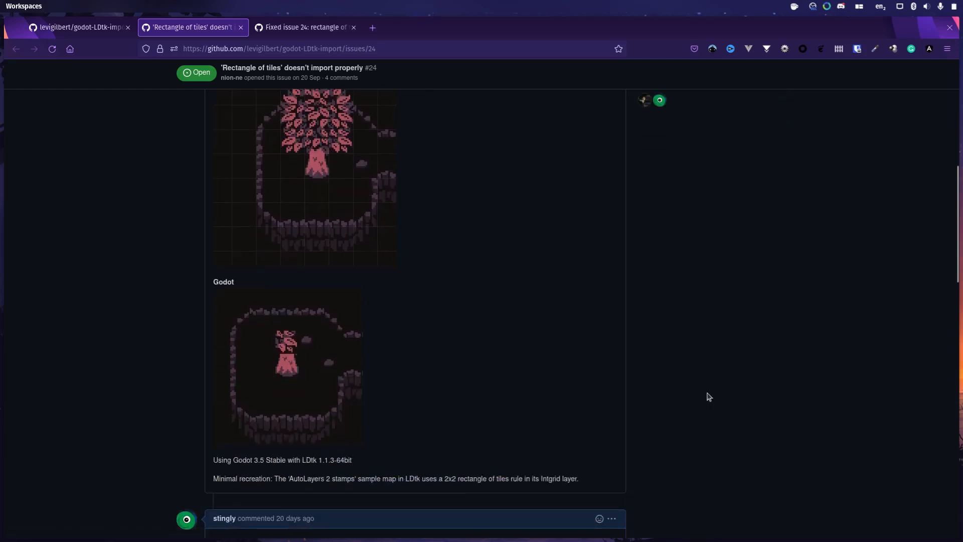
scroll(709, 397, "down", 8)
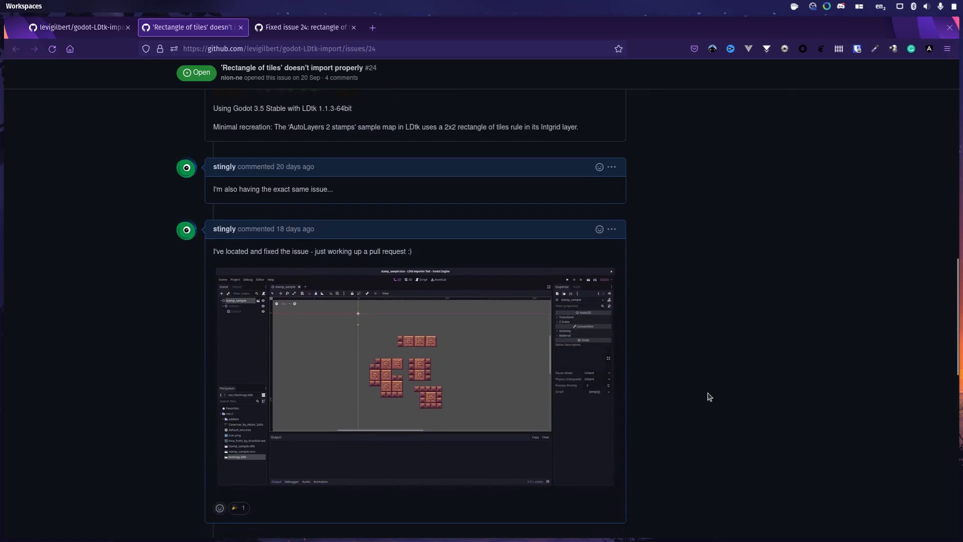
scroll(709, 396, "down", 7)
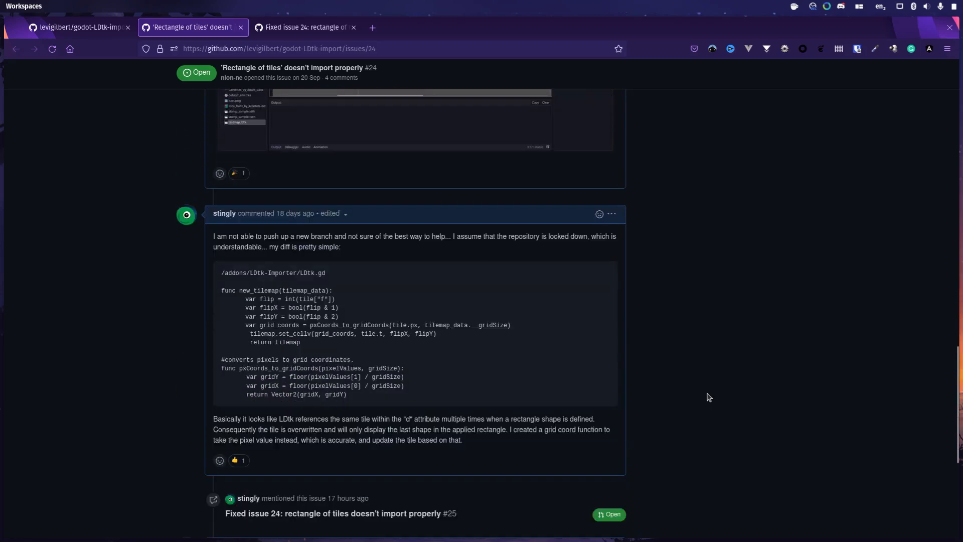
scroll(709, 396, "down", 1)
left_click(303, 28)
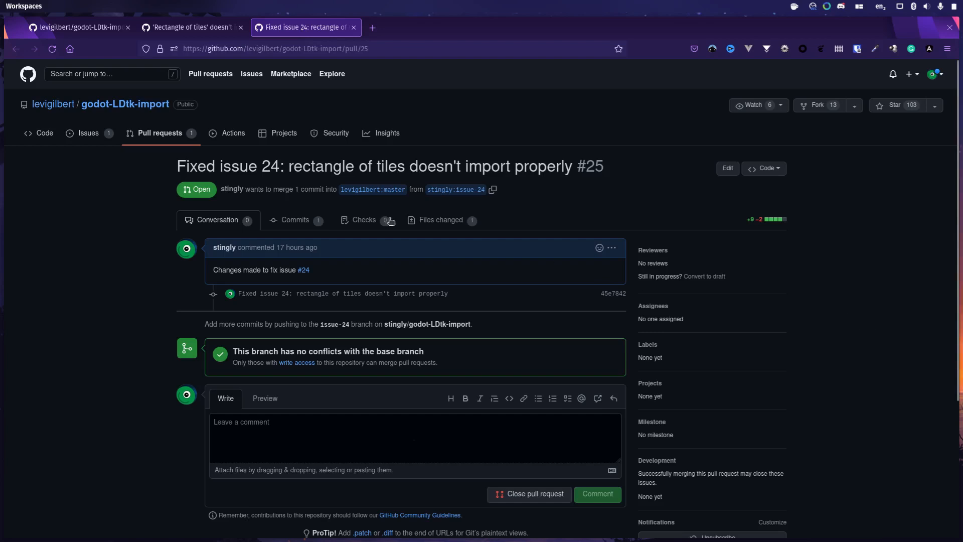
Download the godot-LDtk-import repository as a ZIP from its main page.
left_click(70, 29)
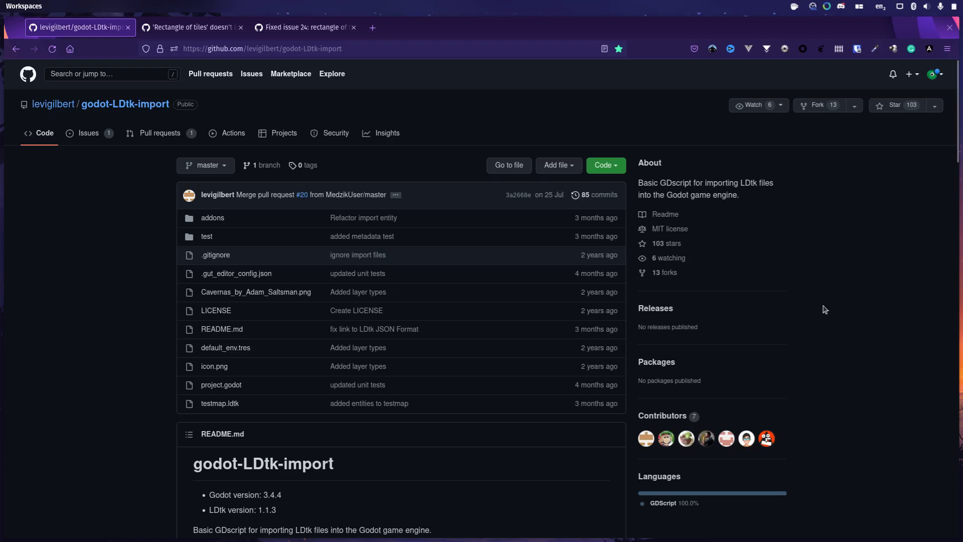
left_click(609, 167)
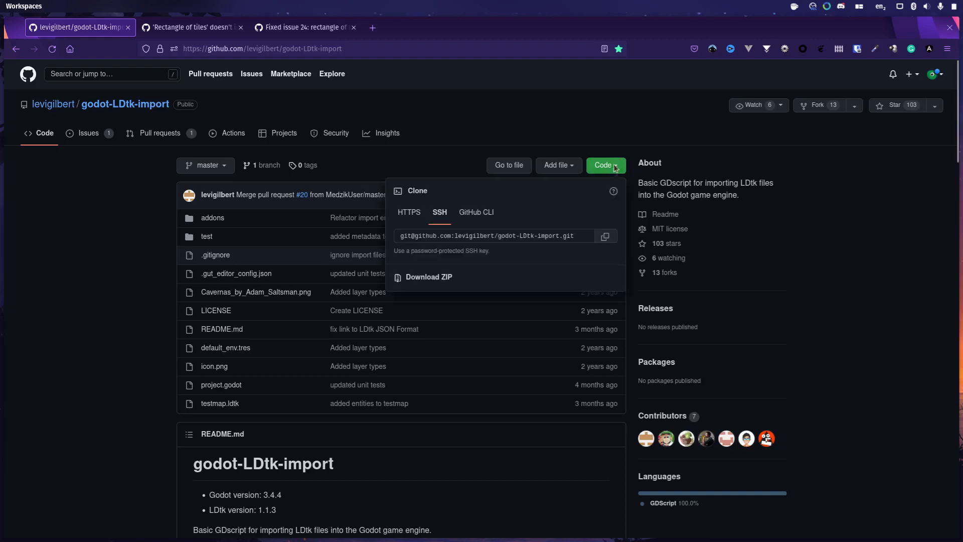
left_click(431, 283)
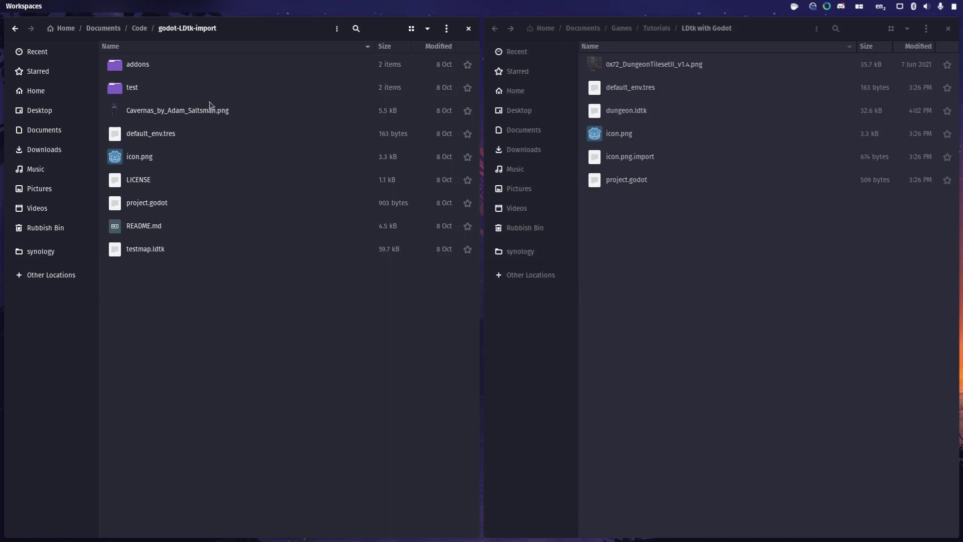
In the file manager, copy the addons folder from godot-LDtk-import into the LDtk with Godot project folder.
left_click(150, 73)
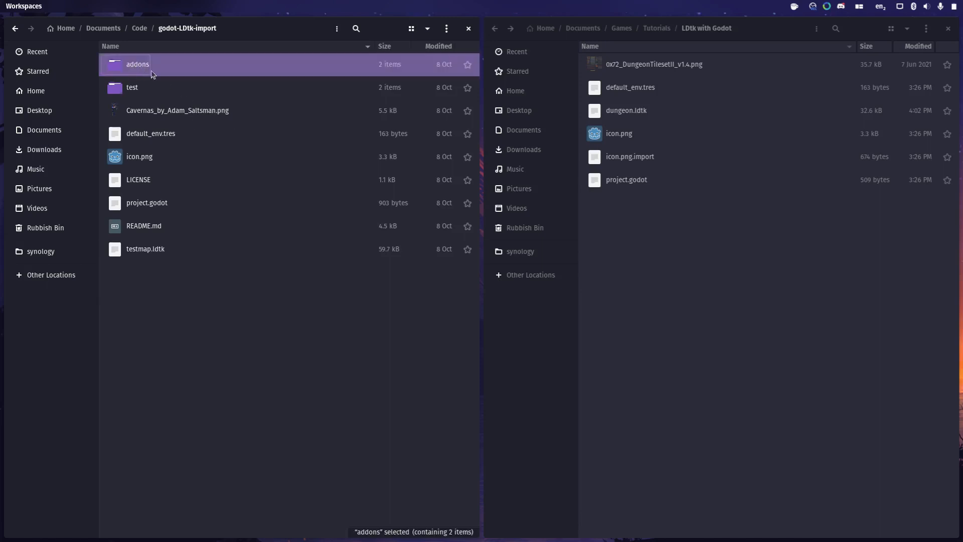
double_click(135, 71)
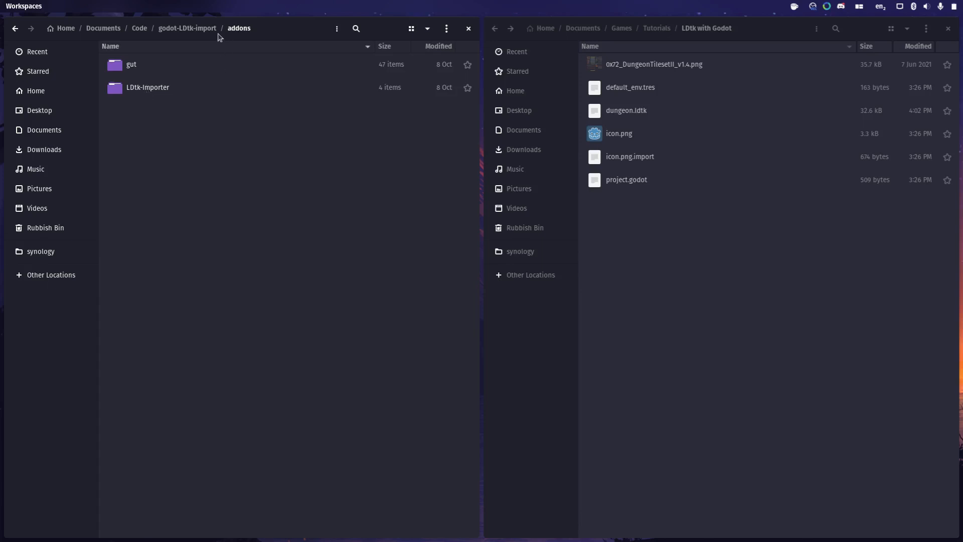
left_click(186, 29)
left_click(131, 83)
left_click(132, 72)
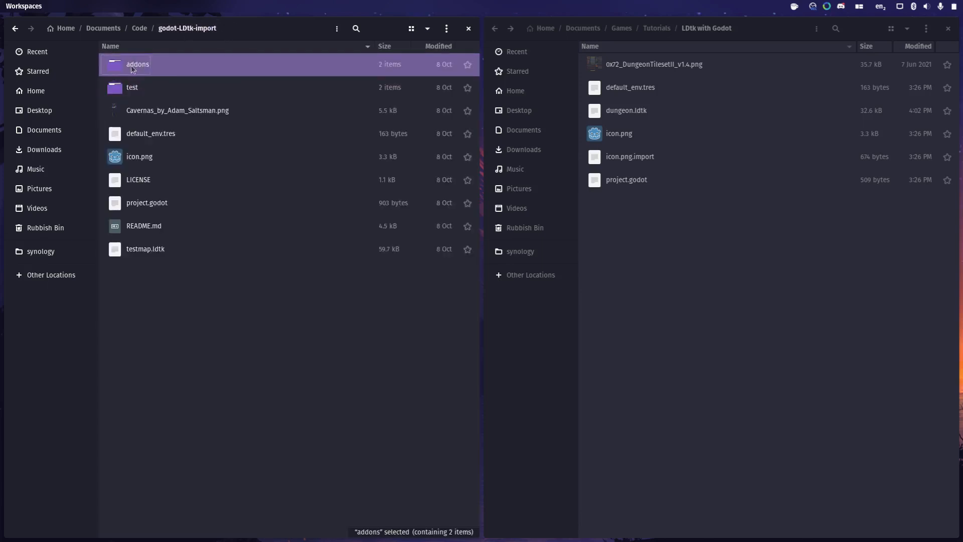
left_click(642, 271)
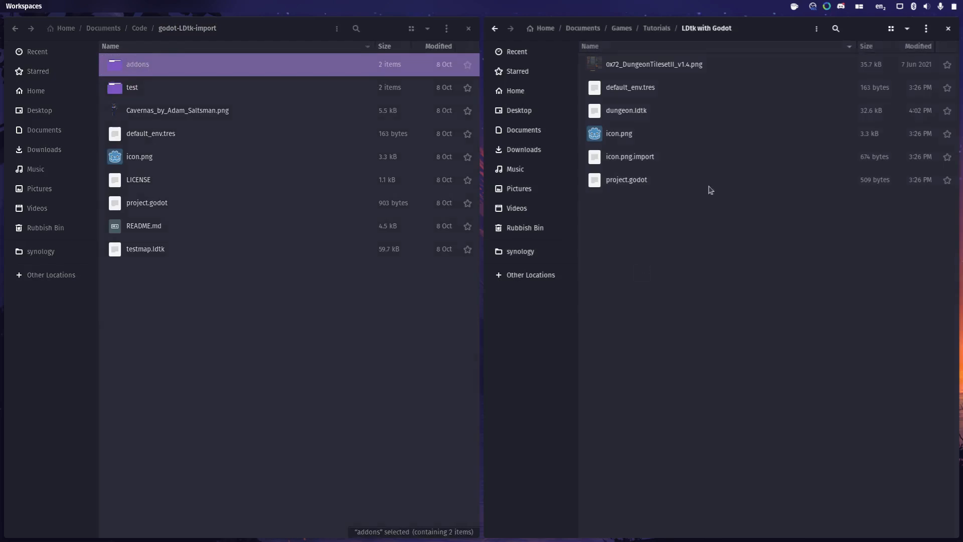
key("ctrl+v")
left_click(683, 258)
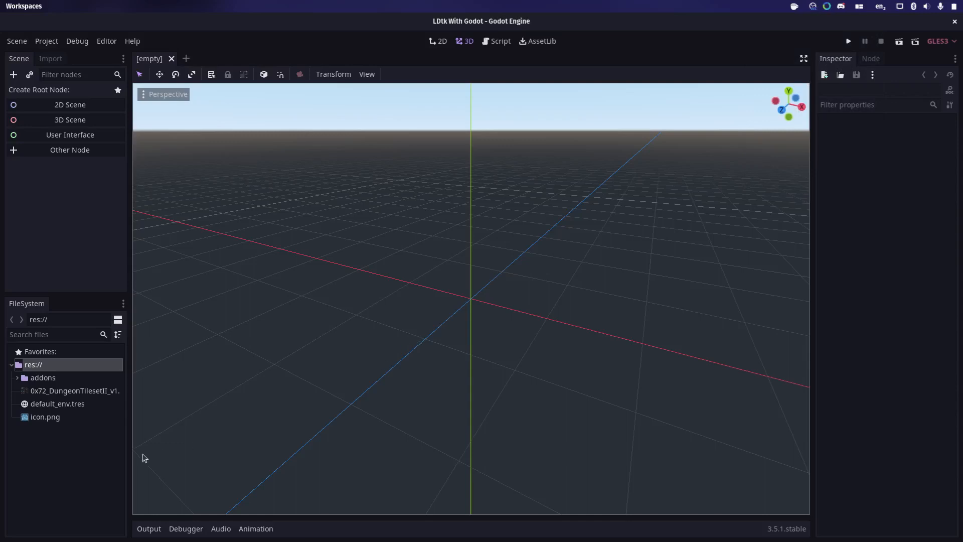
In Godot, reimport 0x72_DungeonTilesetII_v1.4.png with the 2D Pixel preset and set those import options as the default for Texture.
left_click(80, 394)
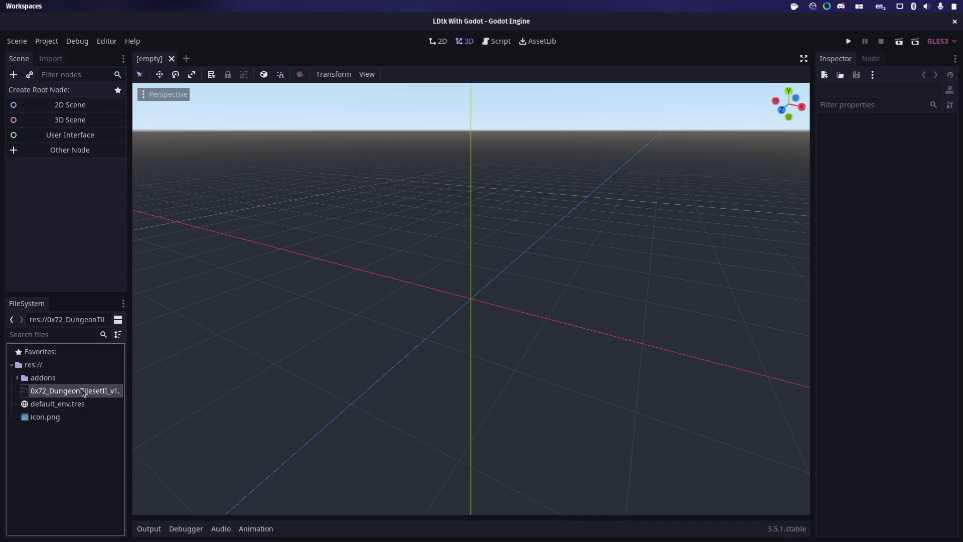
left_click(58, 62)
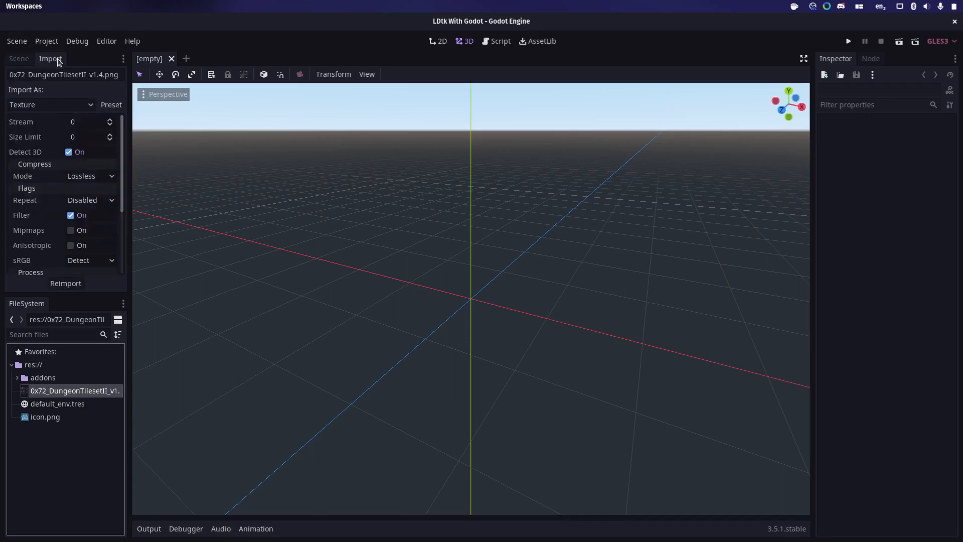
left_click(112, 107)
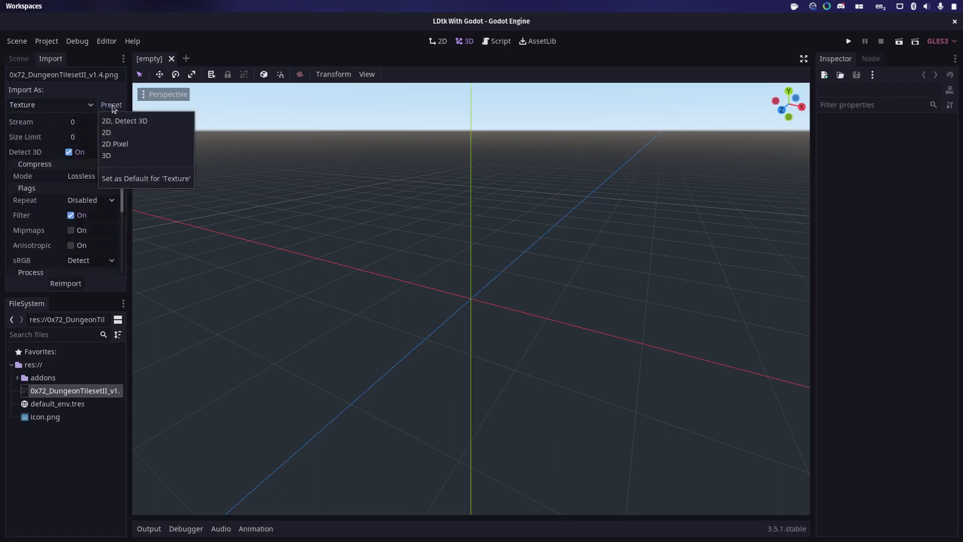
left_click(124, 146)
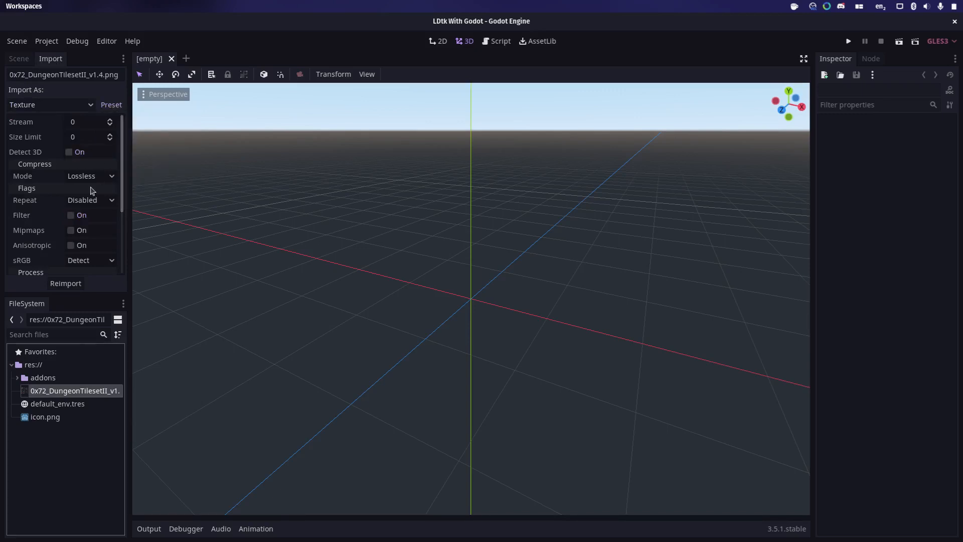
left_click(67, 284)
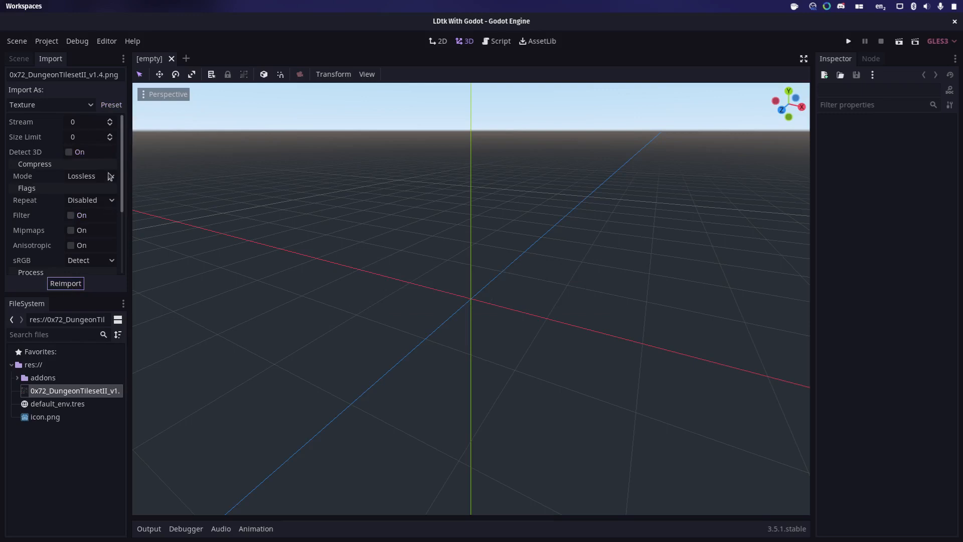
left_click(110, 105)
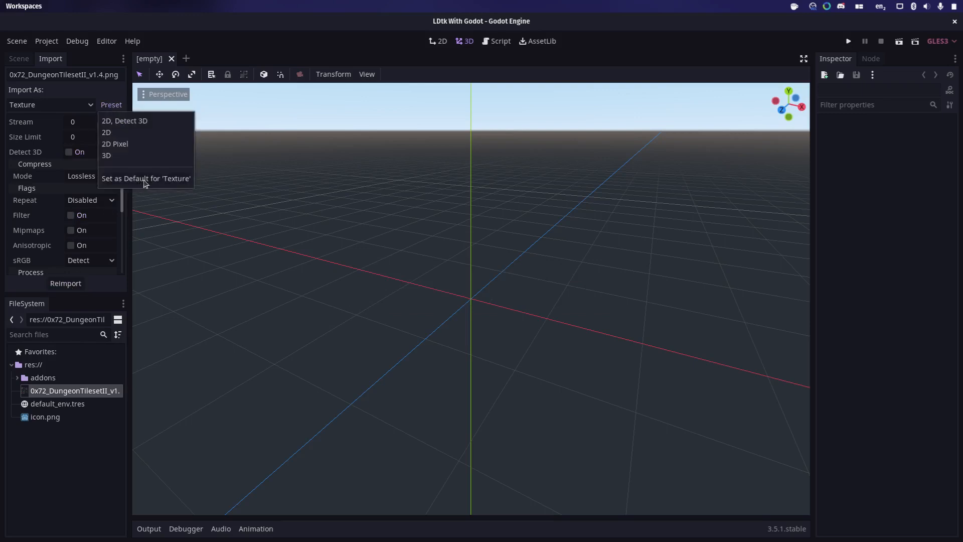
left_click(141, 180)
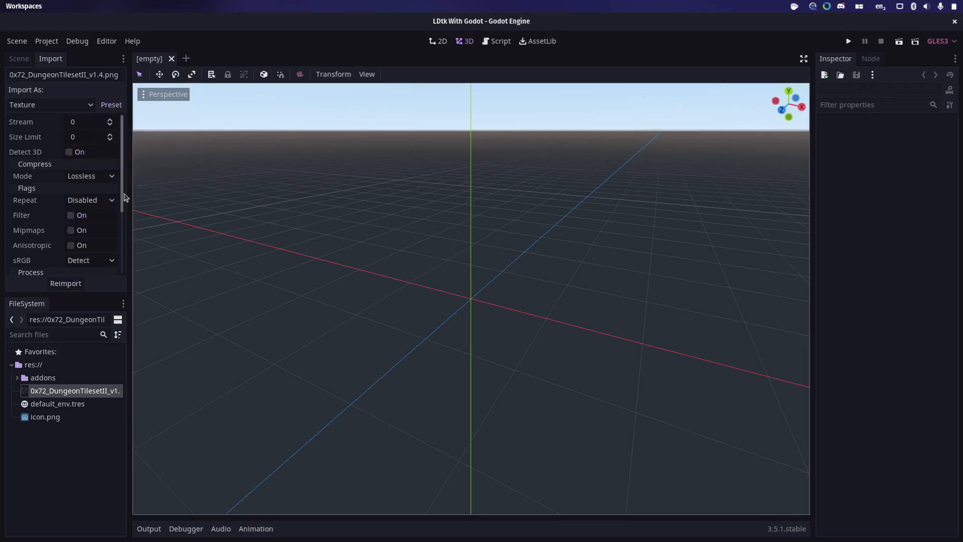
Enable the LDtk Importer plugin in the project settings.
left_click(50, 41)
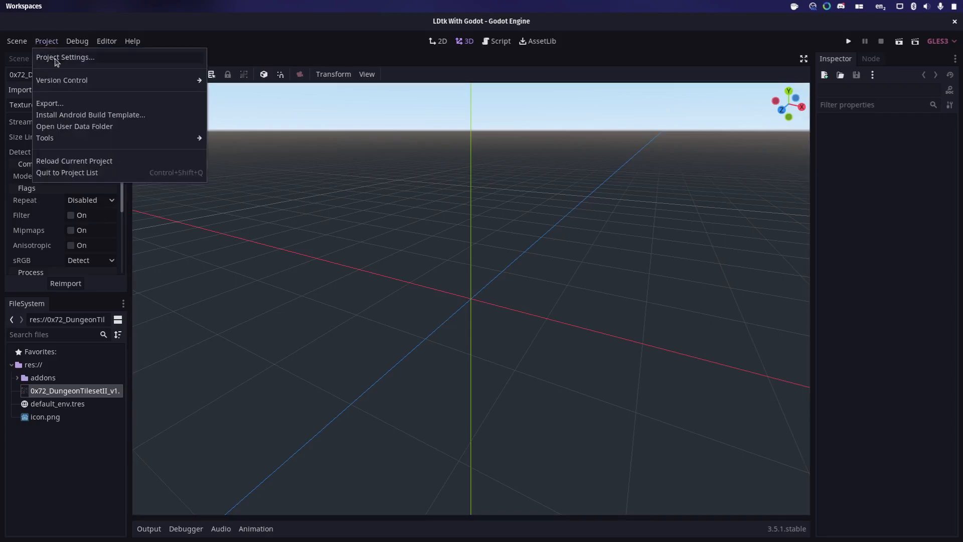
left_click(56, 59)
left_click(462, 124)
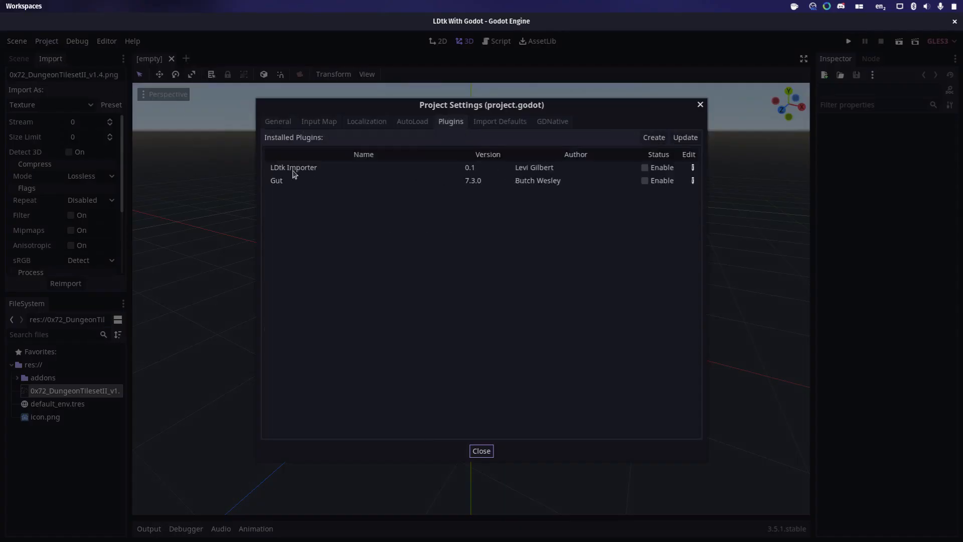
left_click(645, 167)
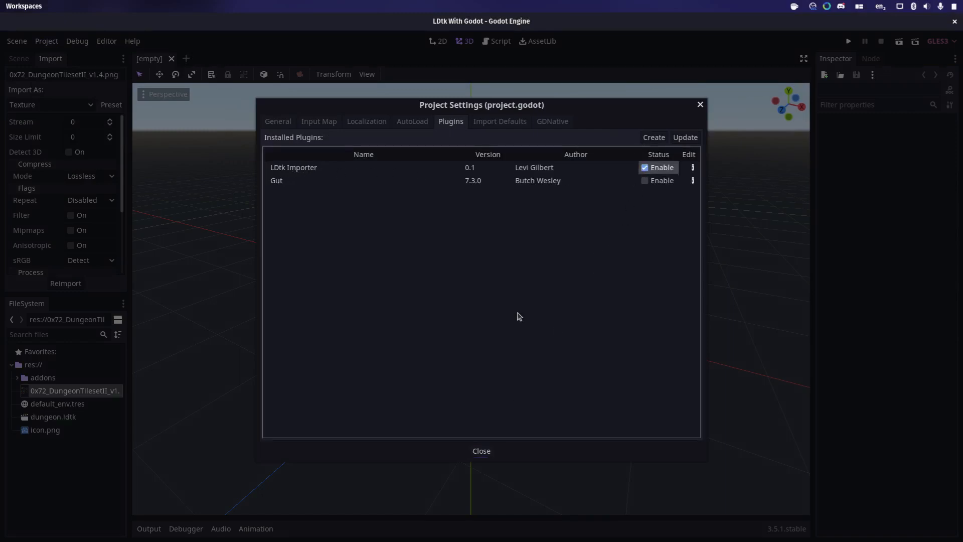
In the project's general display window settings, set the window width to 320 (1280/4) and the height to 180 (720/4).
left_click(284, 123)
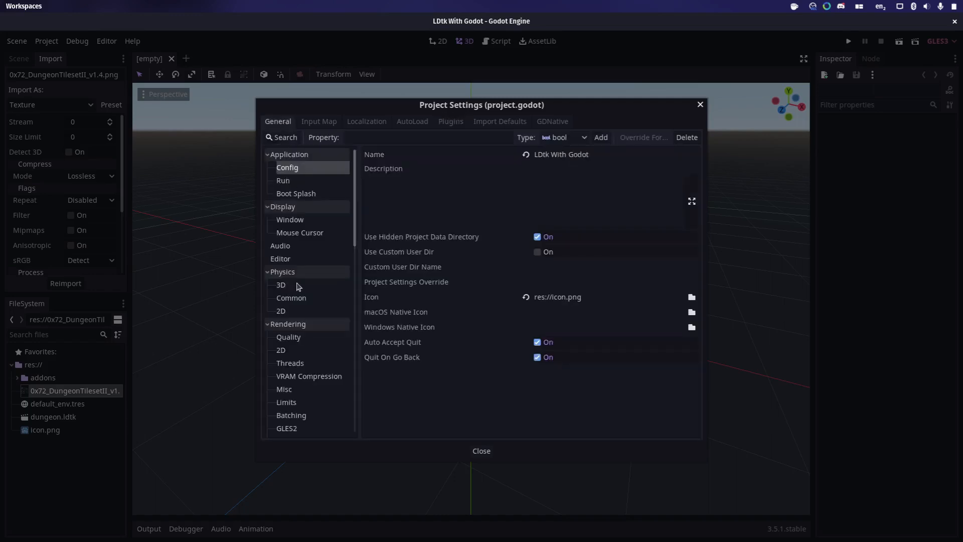
left_click(290, 220)
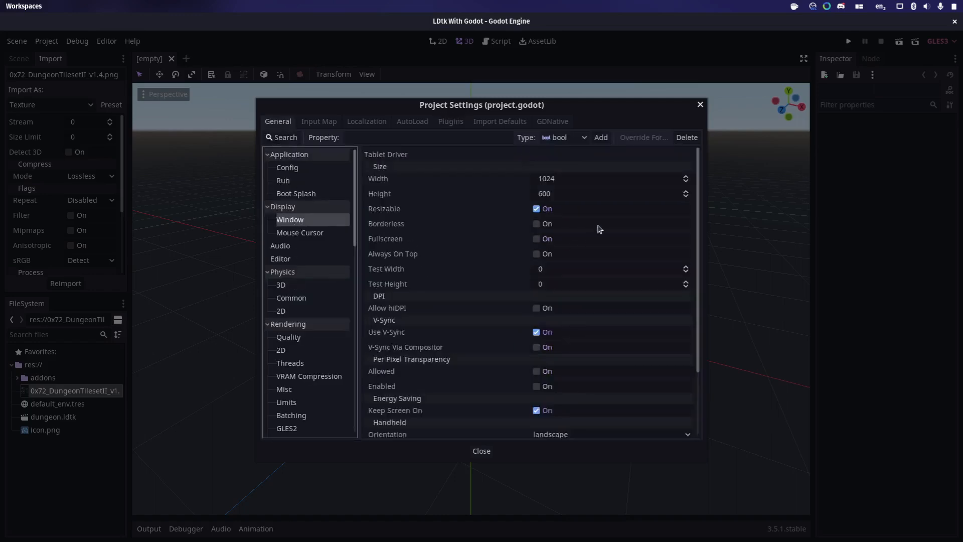
left_click(573, 182)
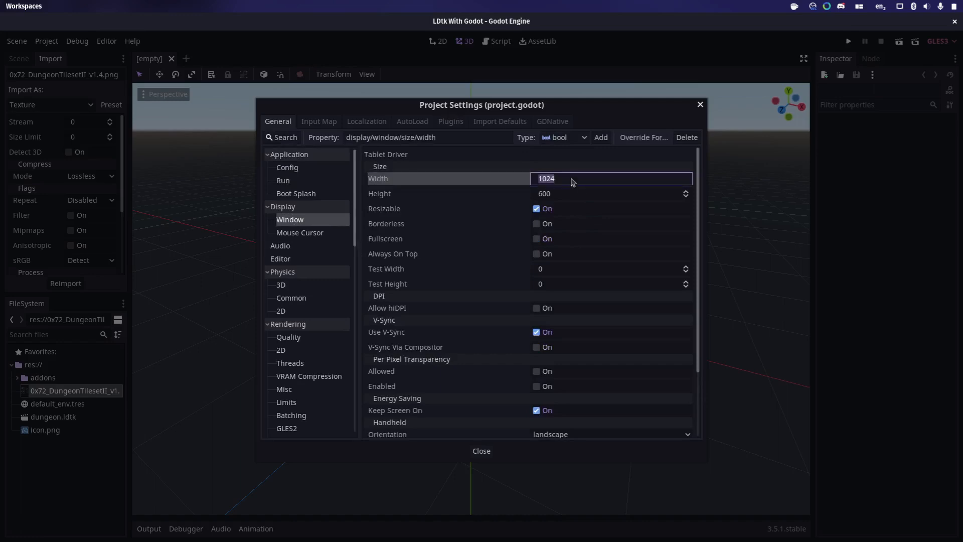
type("320")
key("Tab")
type("180")
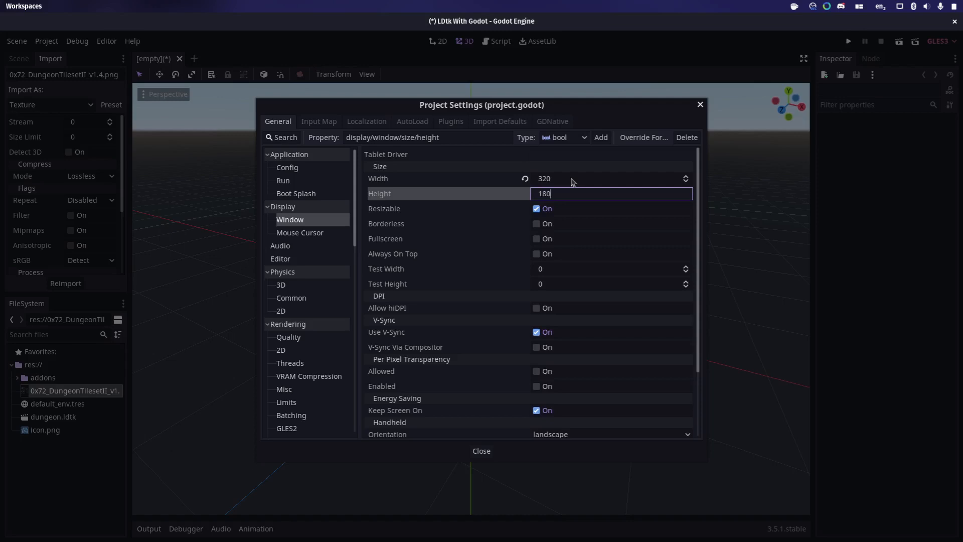
left_click(574, 179)
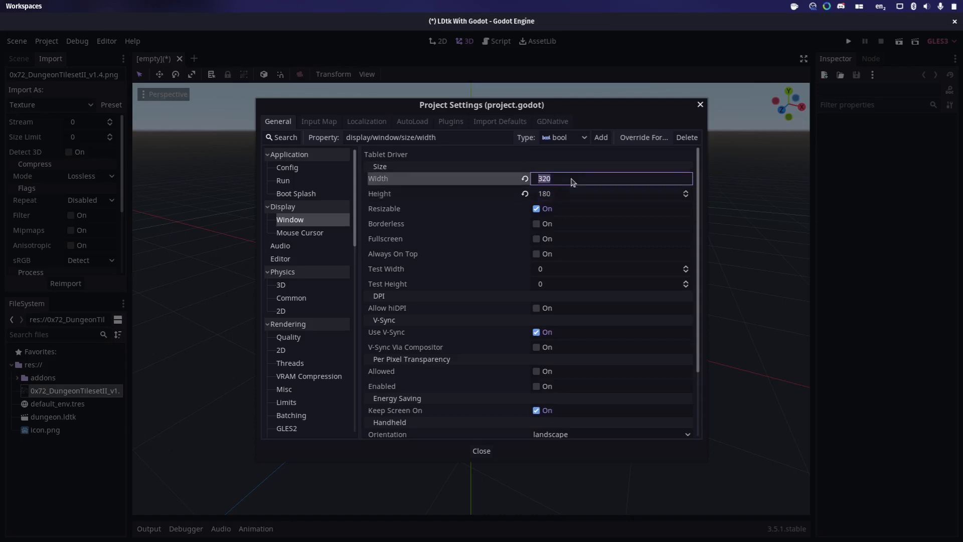
type("1280/4")
key("Tab")
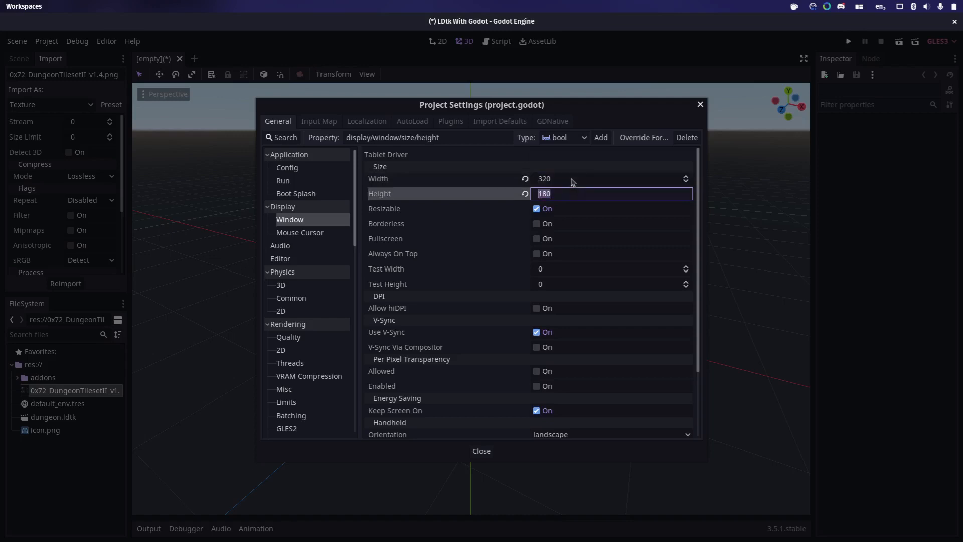
type("720/4")
key("Return")
Set the window's test width to 1280 and test height to 720.
left_click(567, 269)
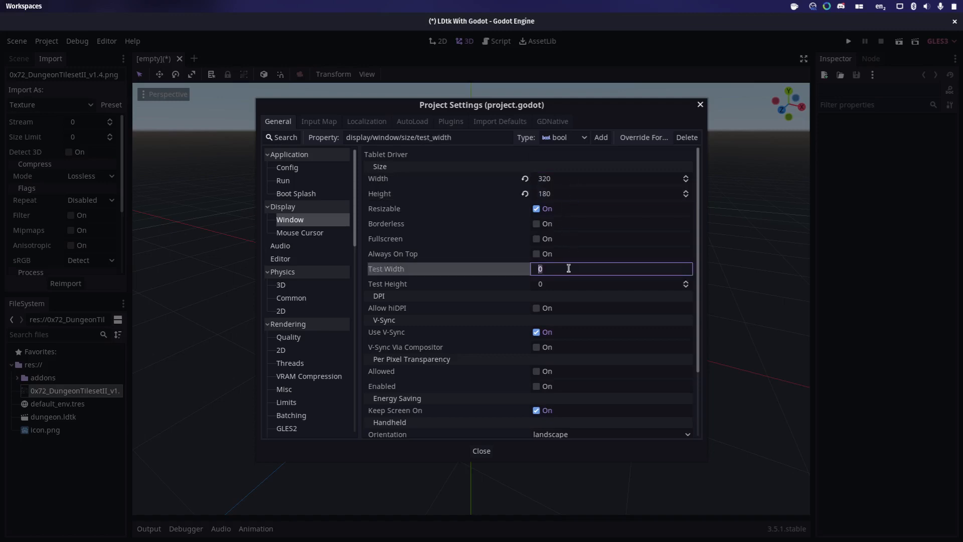
type("1280")
key("Tab")
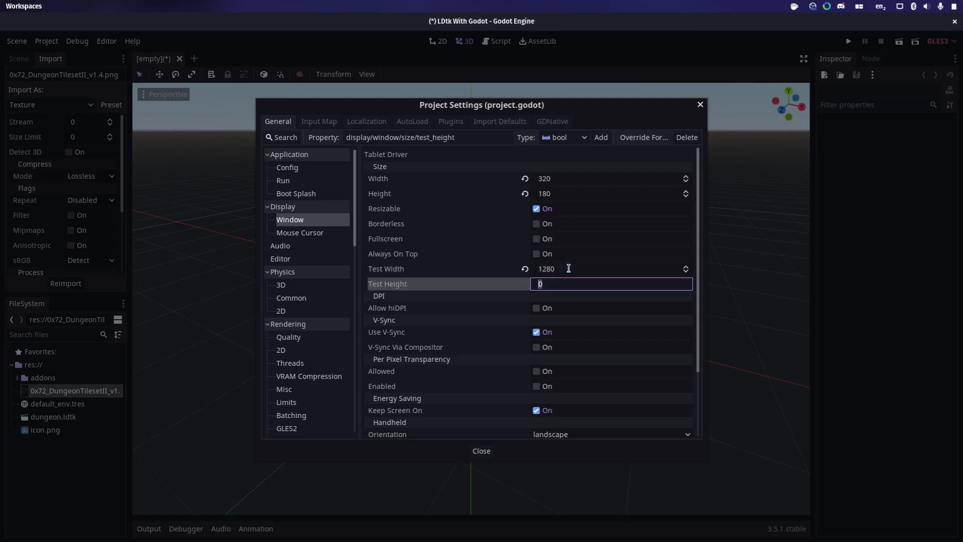
type("7")
key("Return")
Set the window stretch mode to viewport and the stretch aspect to keep, and close the project settings.
scroll(552, 291, "down", 3)
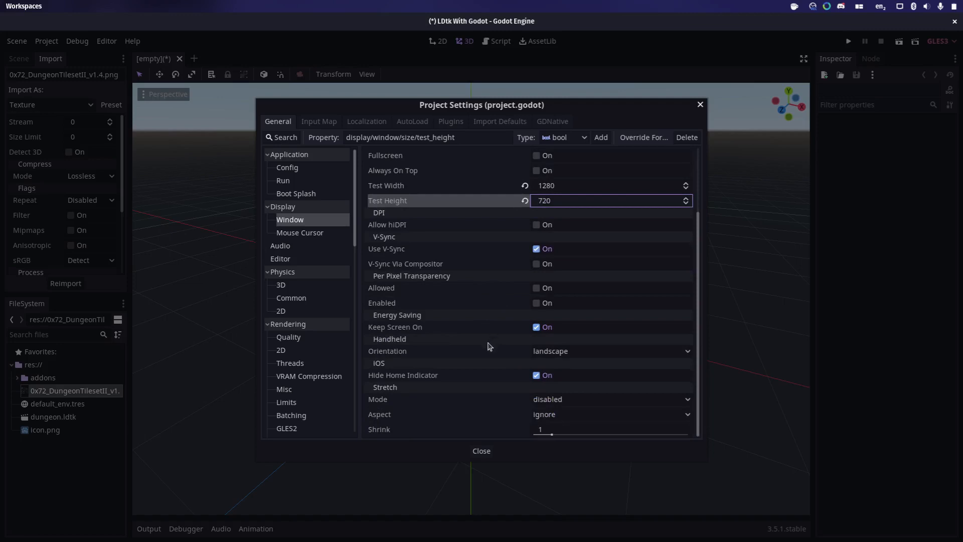
left_click(571, 398)
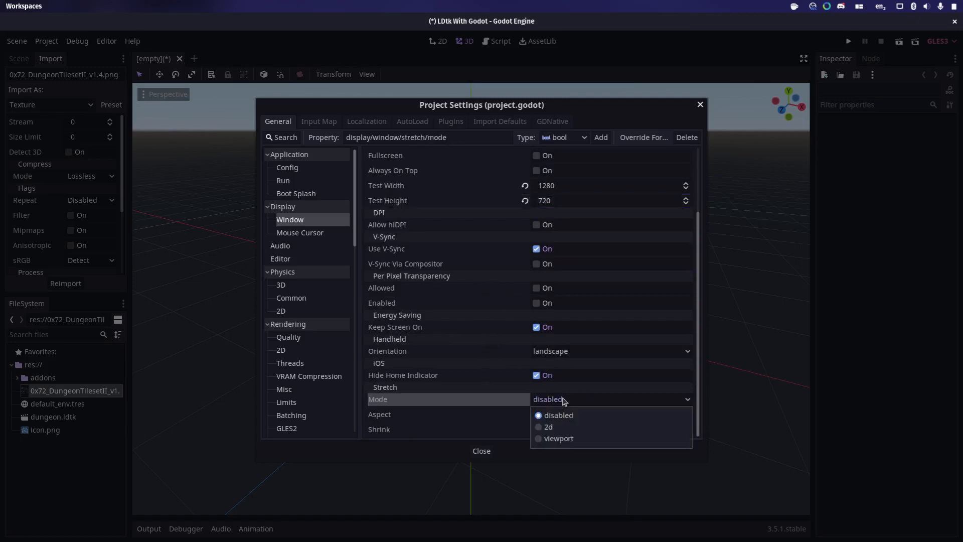
left_click(559, 442)
left_click(552, 416)
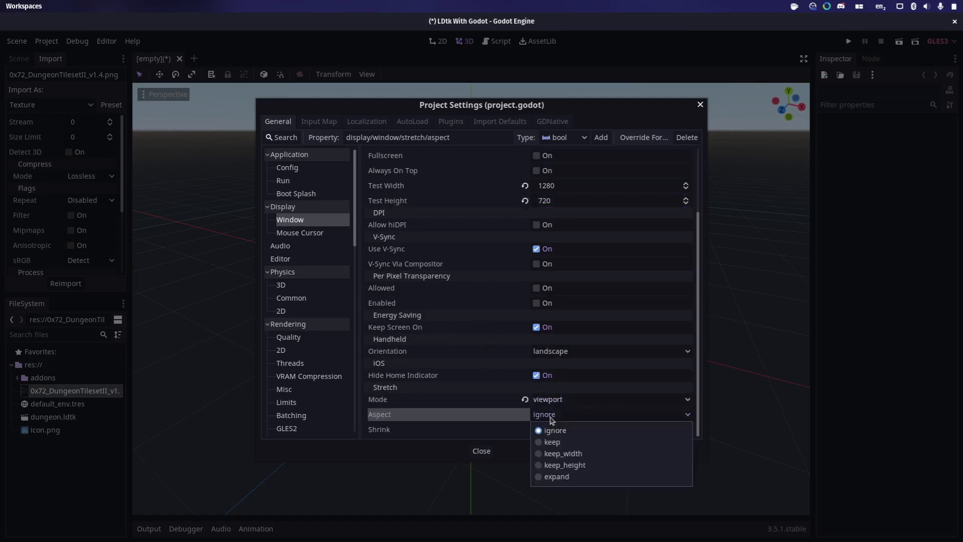
left_click(551, 442)
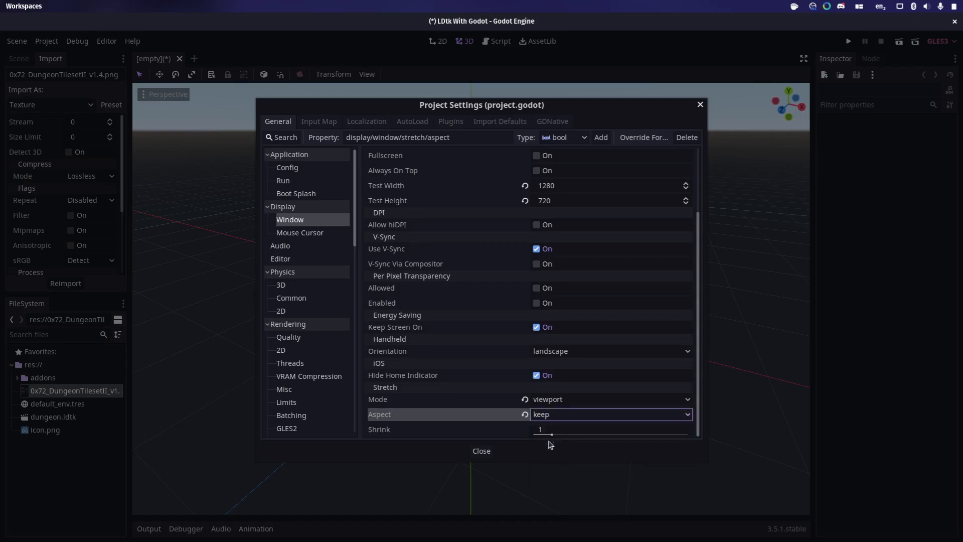
left_click(481, 452)
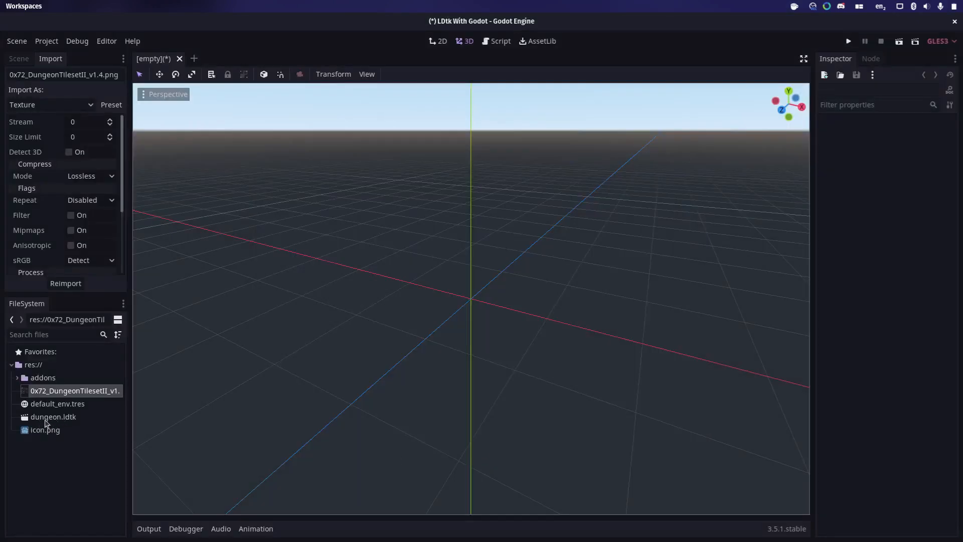
Enable collision import for dungeon.ldtk and reimport it as an LDtk Scene.
left_click(40, 419)
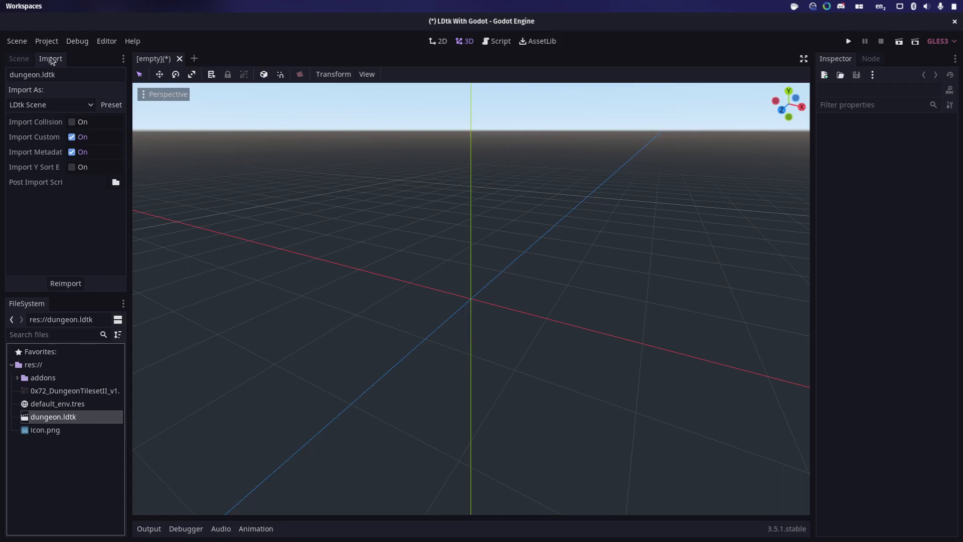
left_click(72, 126)
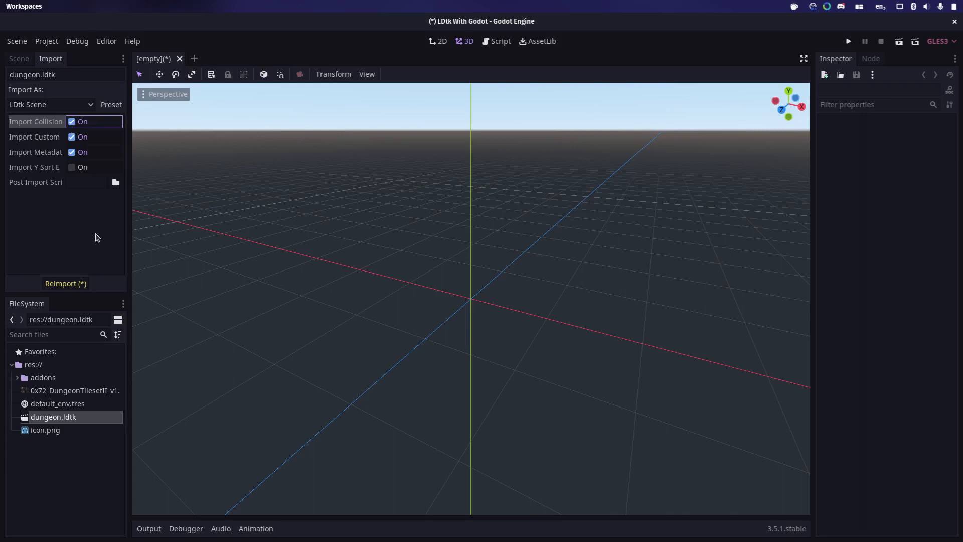
left_click(68, 284)
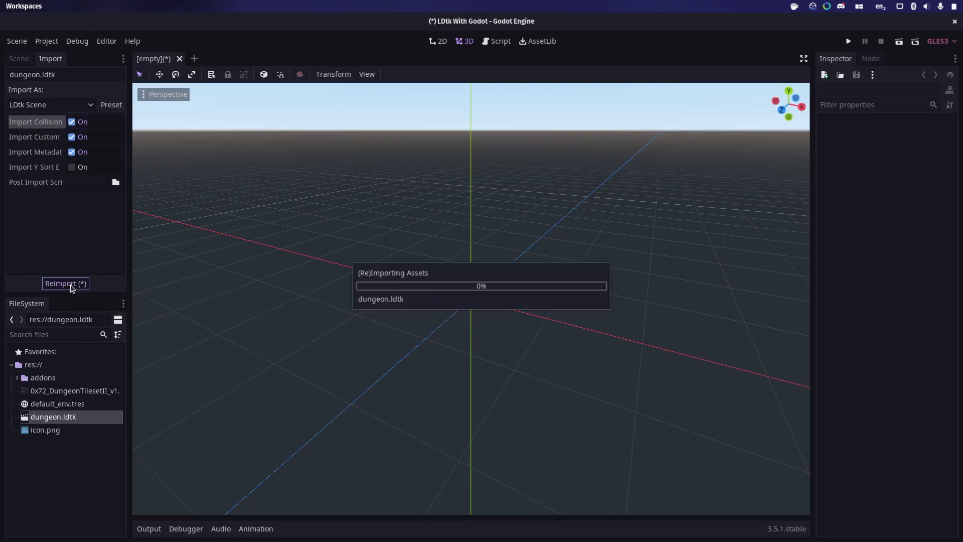
Create a new inherited scene from dungeon.ldtk and bring the whole imported level into view.
double_click(61, 419)
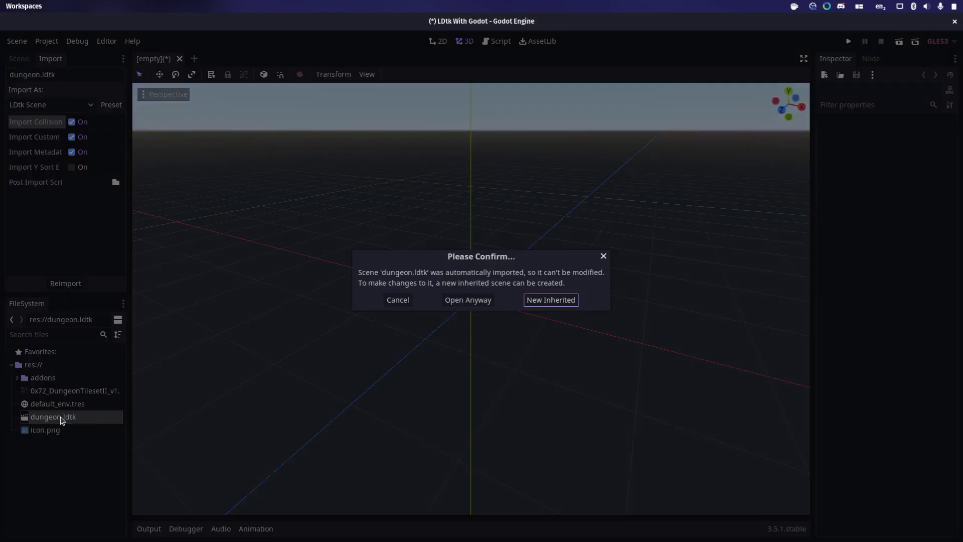
left_click(562, 301)
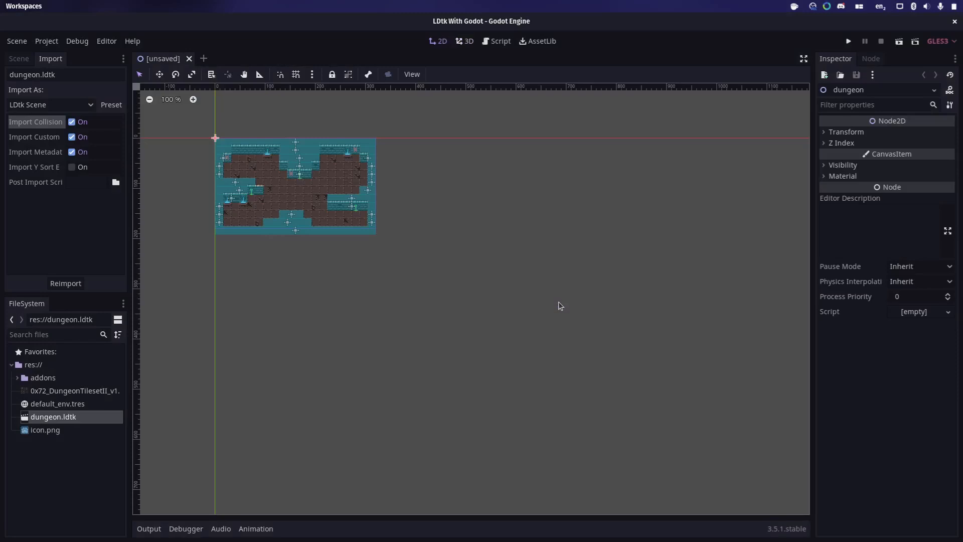
scroll(269, 200, "up", 10)
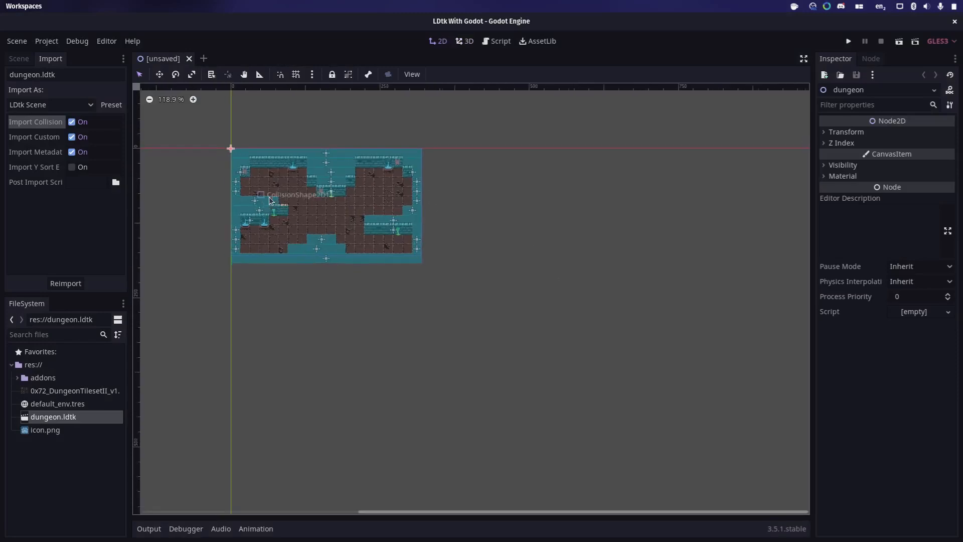
scroll(296, 260, "up", 3)
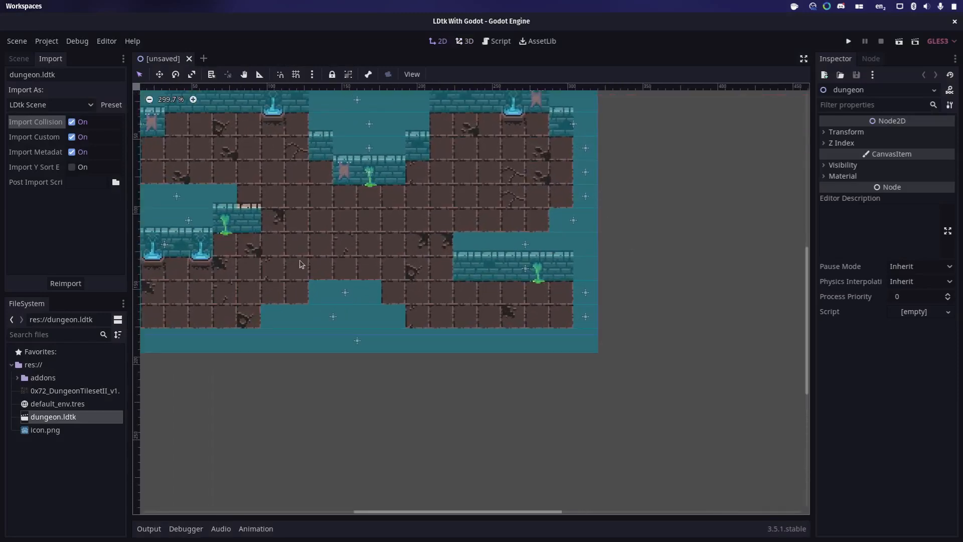
middle_click_drag(336, 273, 431, 354)
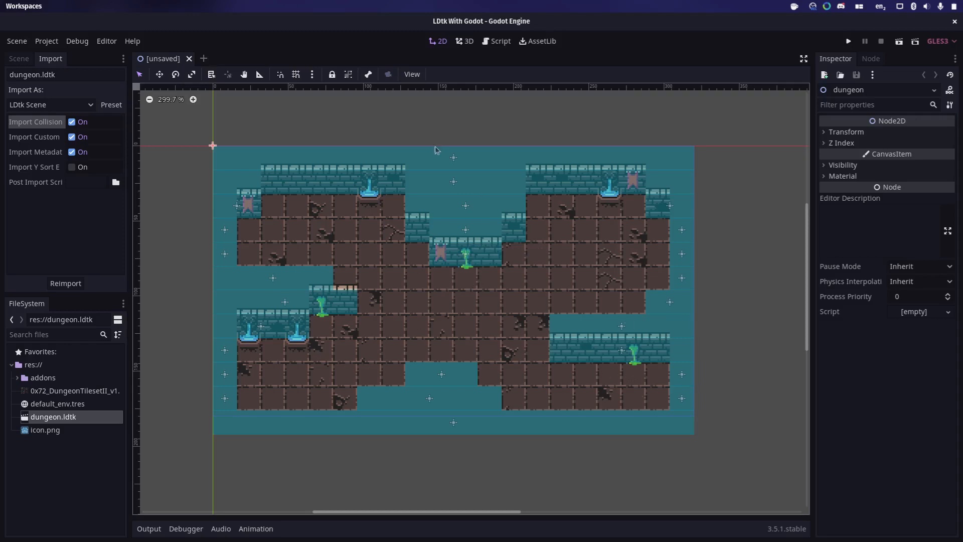
Examine the Level_0 node hierarchy, checking the Floors and Collisions tilemaps by toggling visibility and reviewing the collision shapes under CollisionsLayer.
left_click(18, 59)
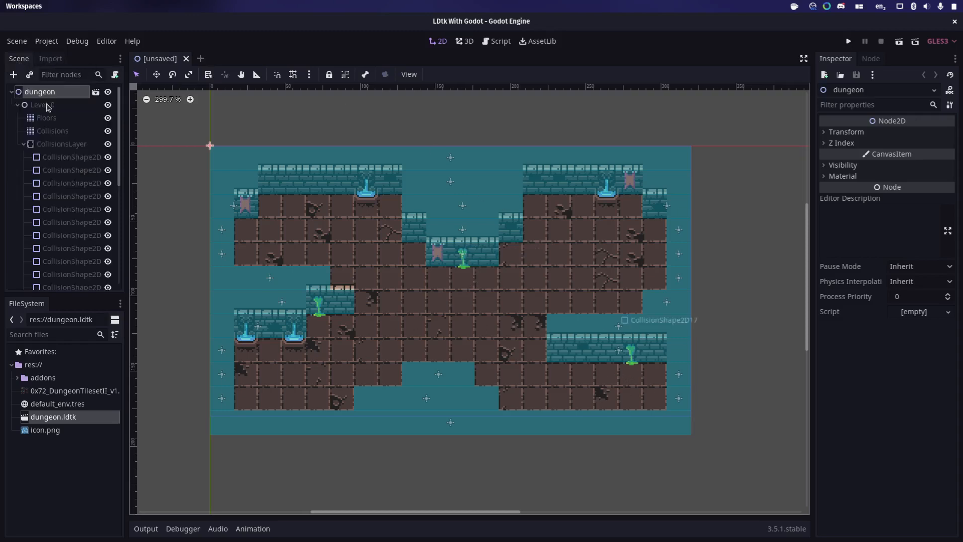
left_click_drag(126, 184, 192, 187)
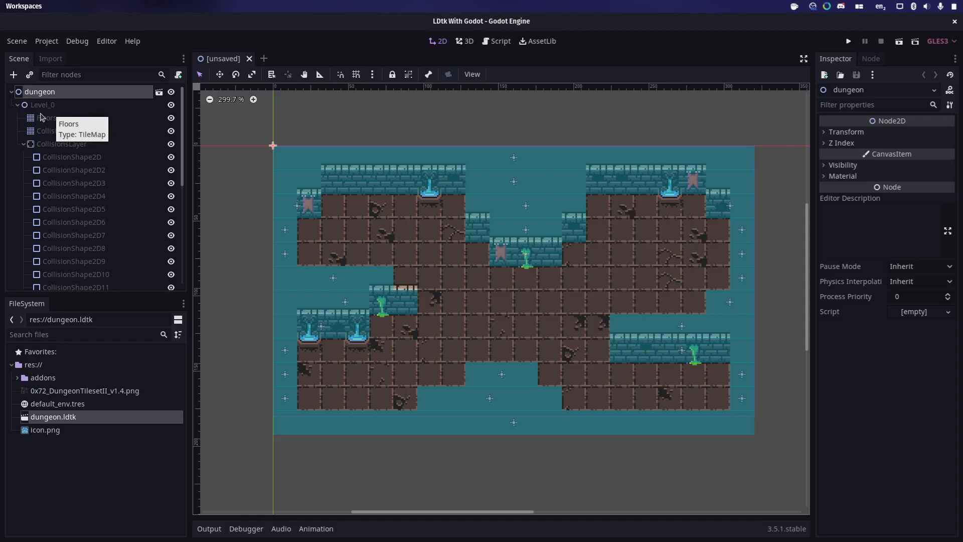
left_click(54, 106)
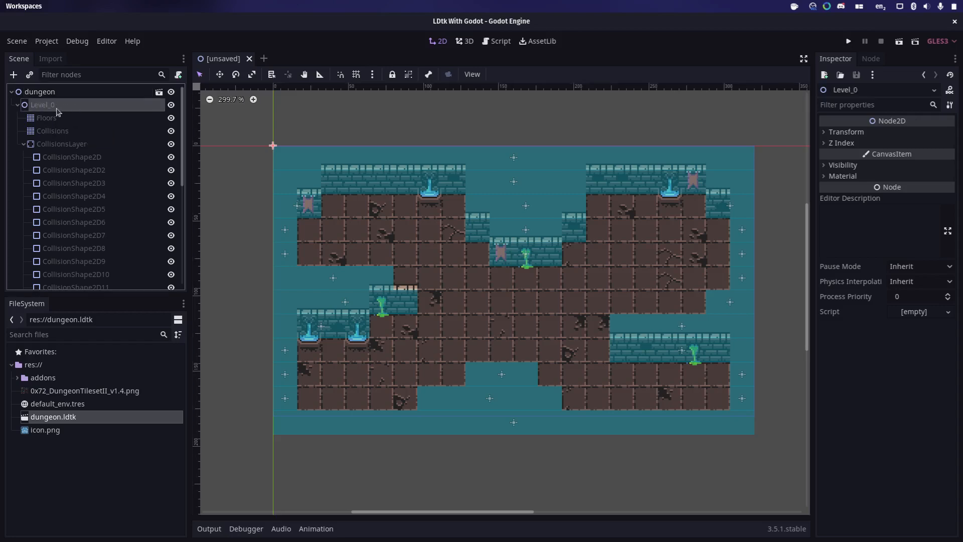
left_click(45, 119)
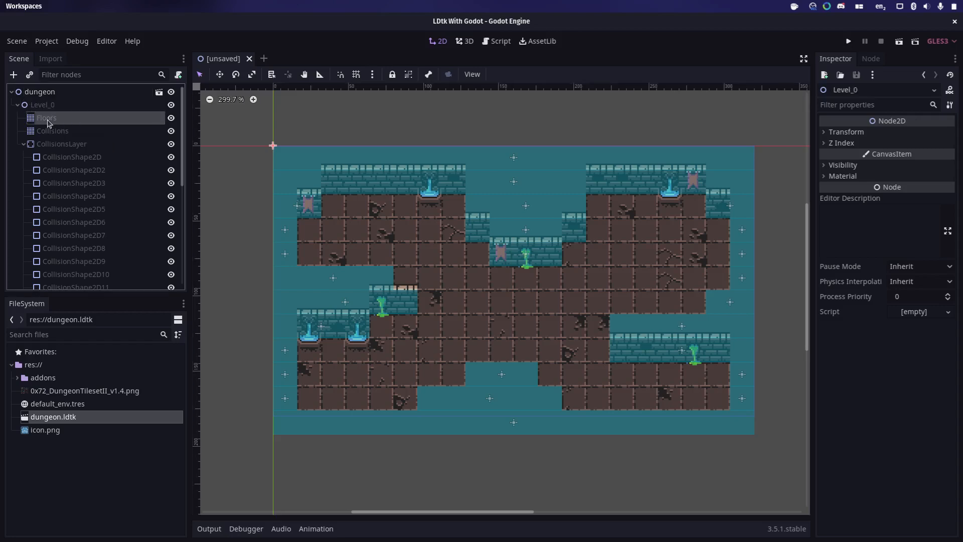
double_click(171, 118)
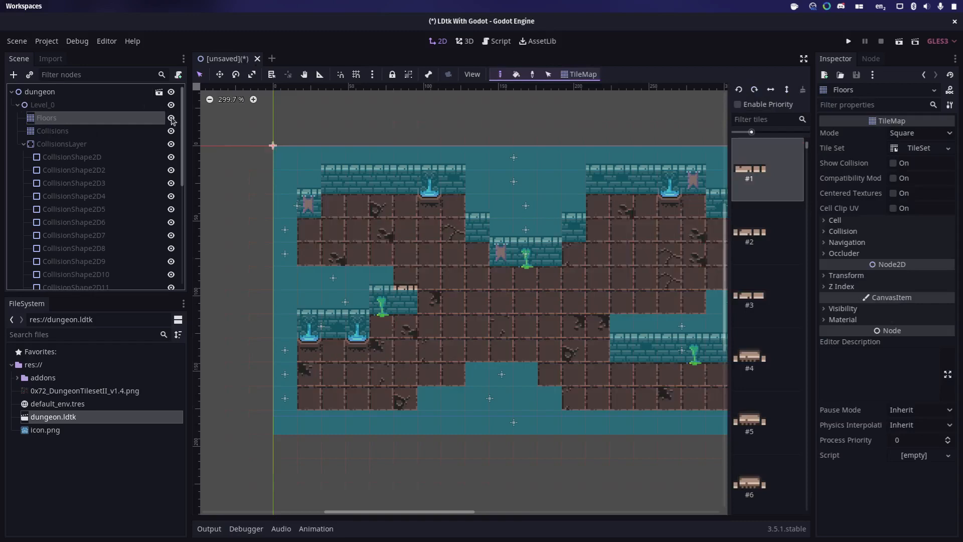
left_click(171, 131)
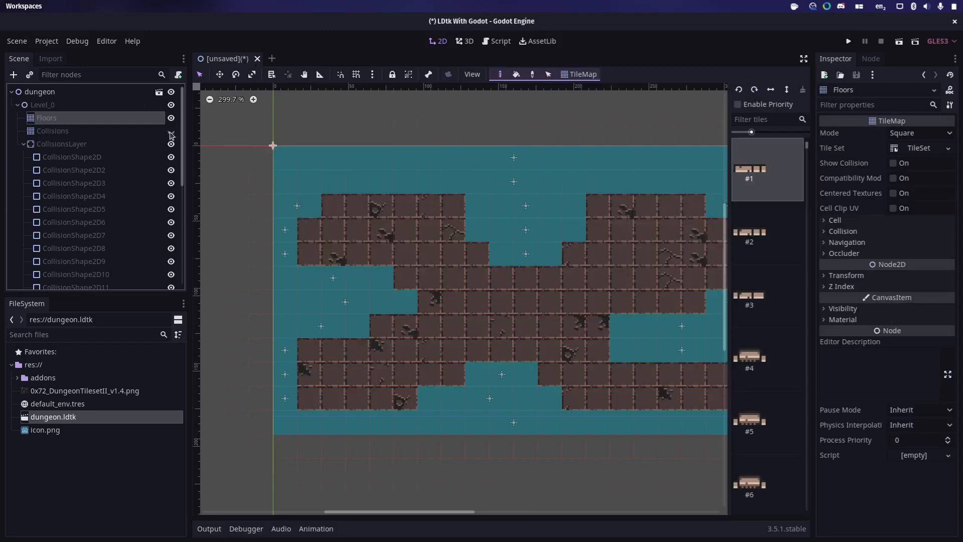
left_click(171, 132)
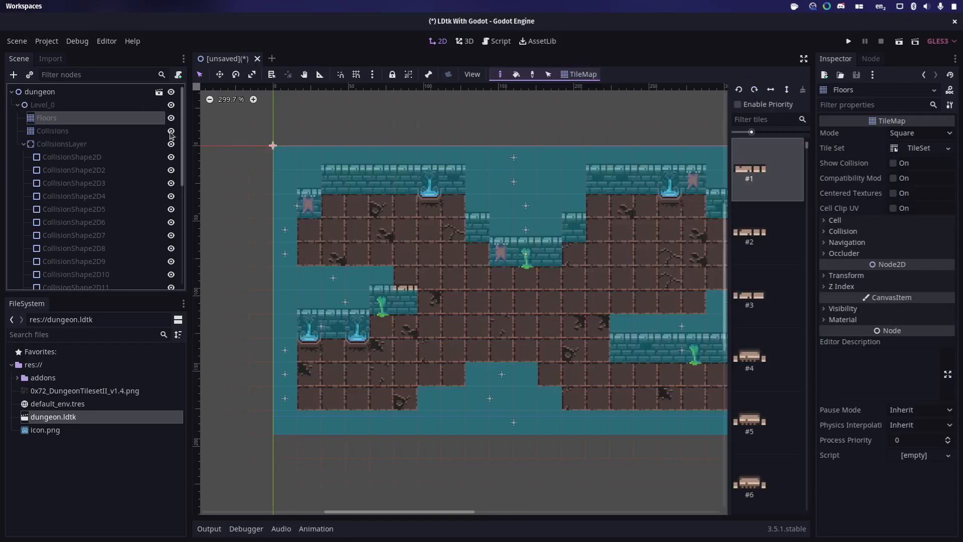
left_click(65, 145)
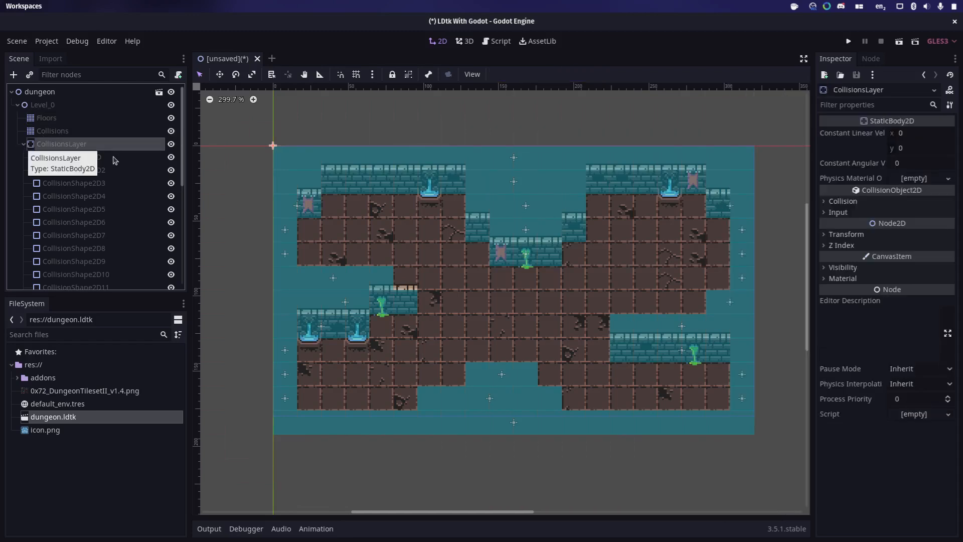
scroll(115, 198, "down", 5)
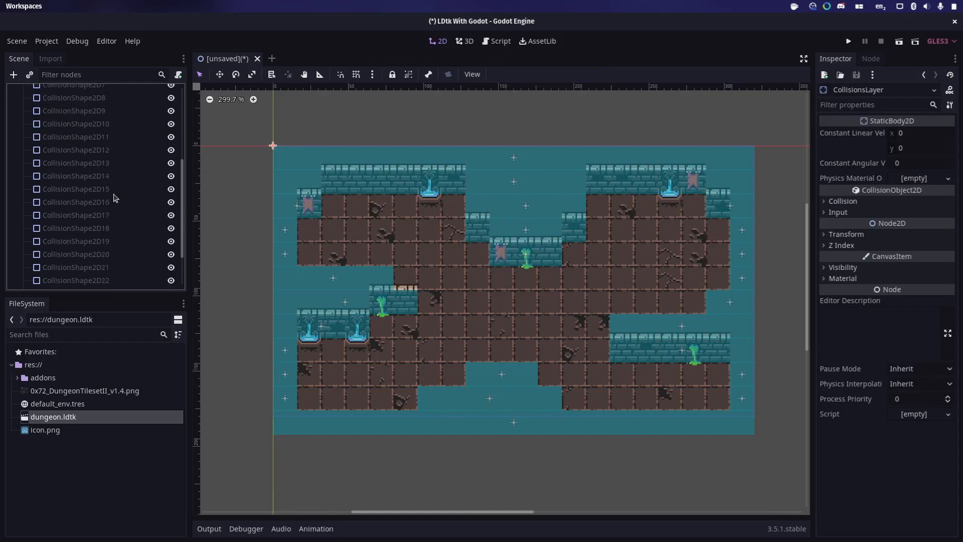
scroll(115, 197, "up", 5)
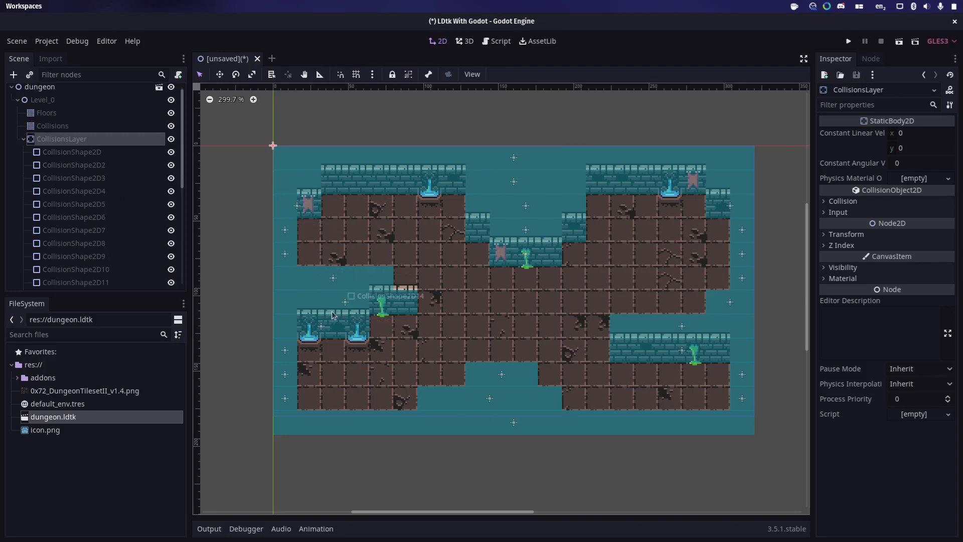
left_click(24, 140)
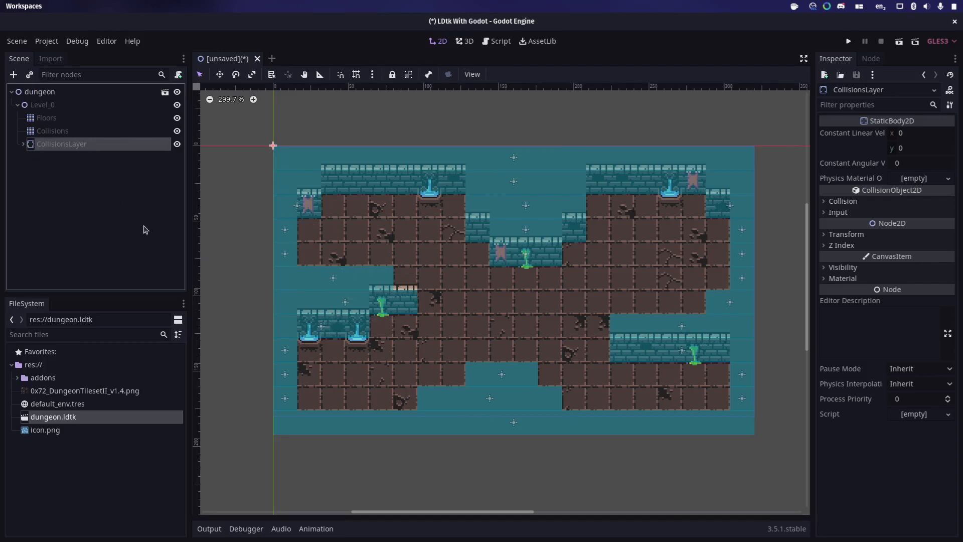
Save the inherited scene as dungeon.tscn and test-run the project with it as the main scene.
key("ctrl+s")
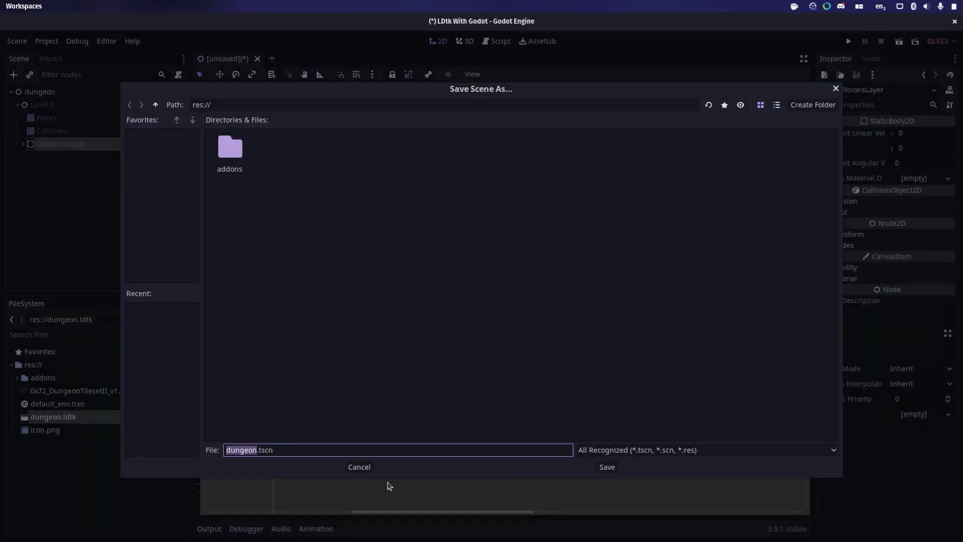
left_click(616, 469)
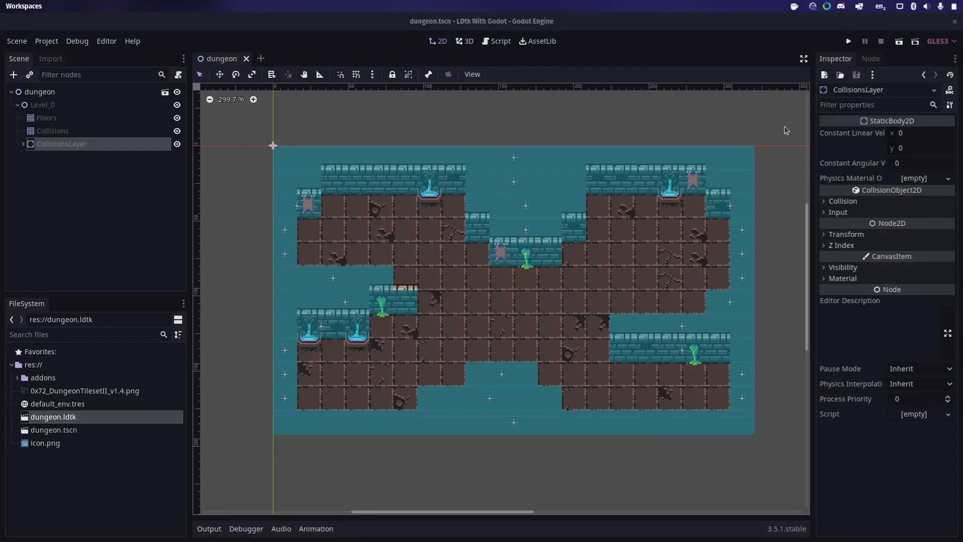
left_click(850, 43)
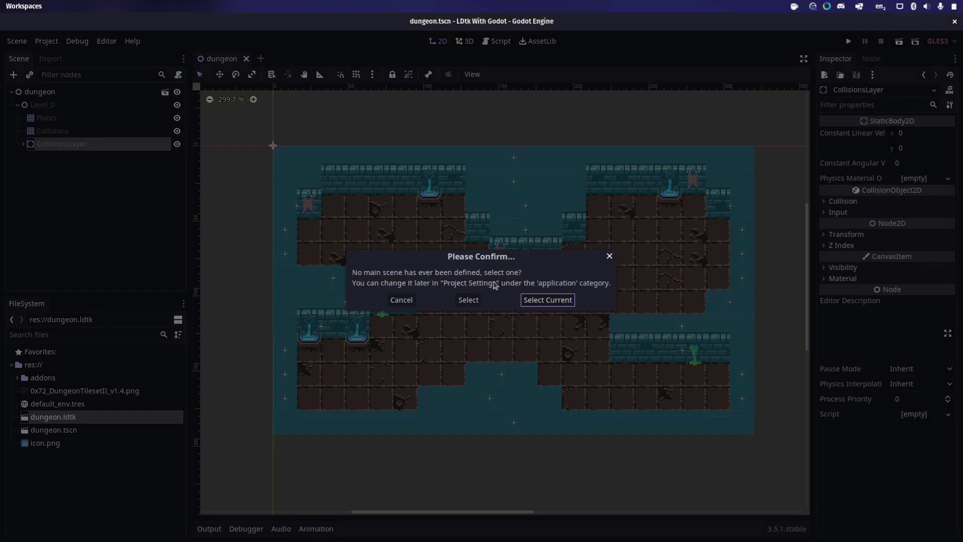
left_click(547, 300)
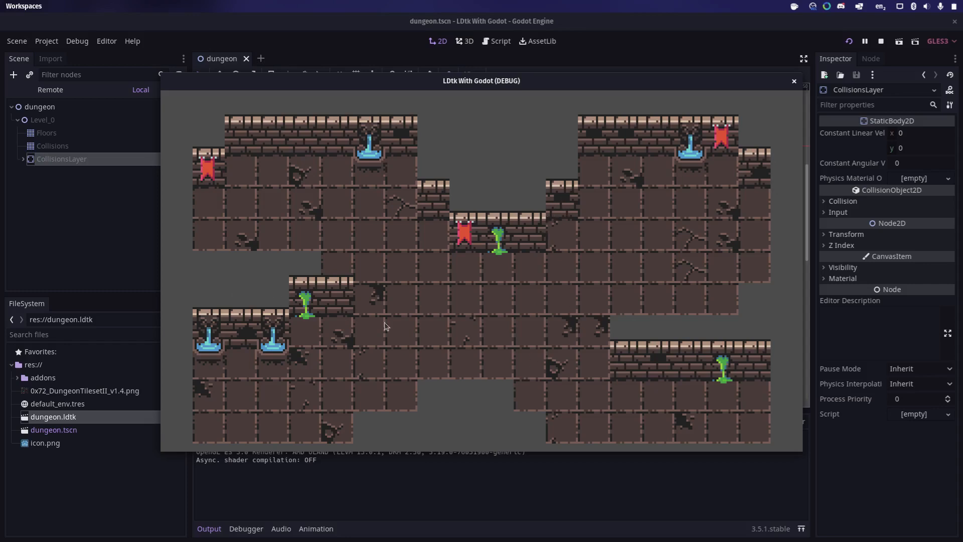
key("F8")
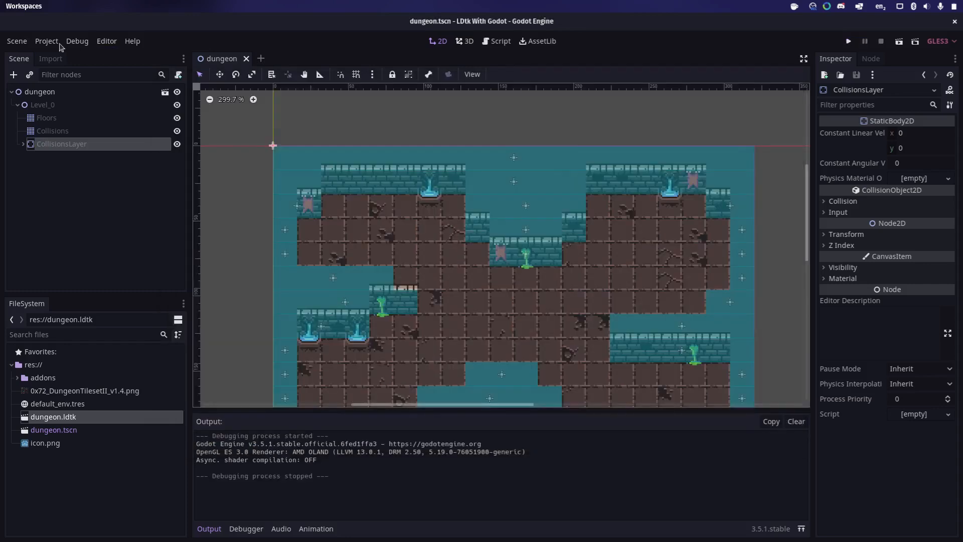
Set the project's default clear color in the rendering environment settings to 111111 by sampling a dark spot of the dungeon floor.
left_click(46, 41)
left_click(56, 59)
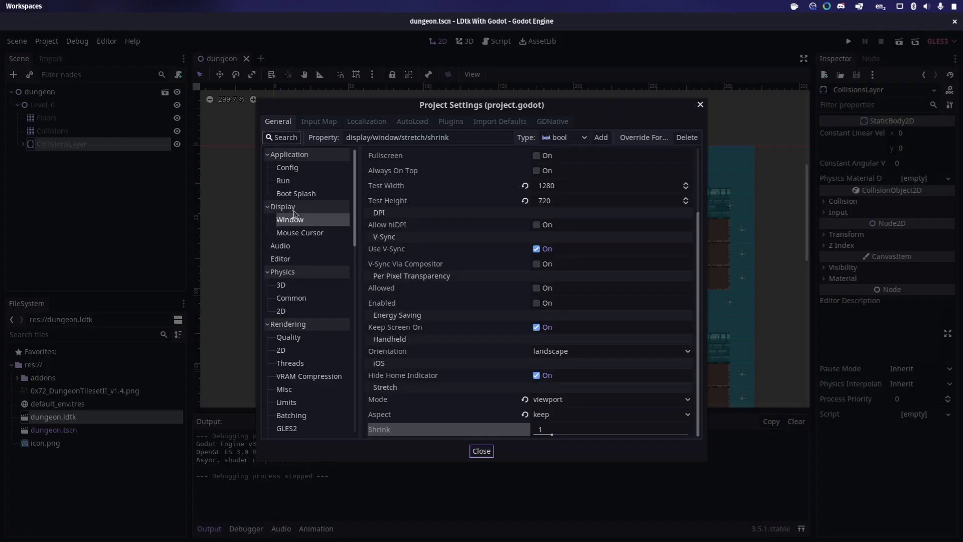
scroll(296, 338, "down", 3)
left_click(302, 363)
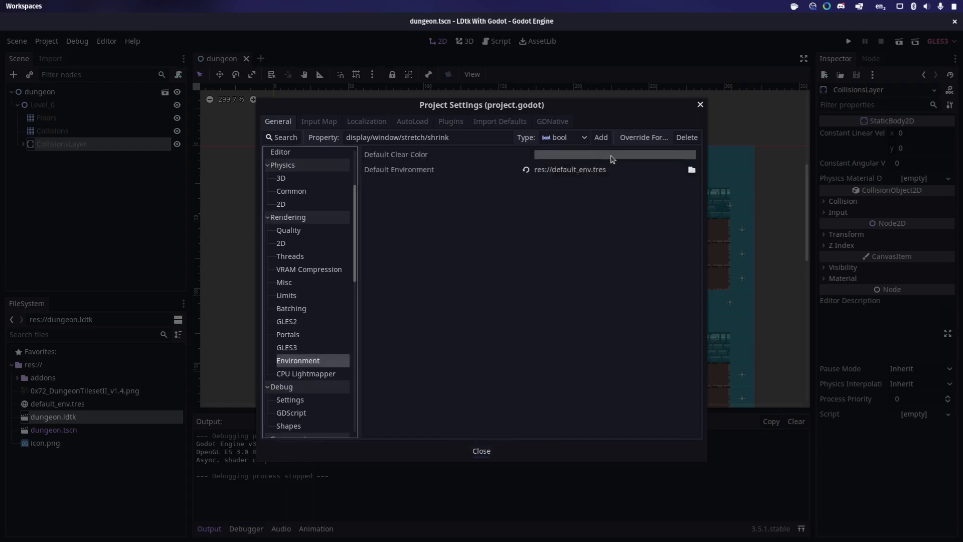
left_click_drag(626, 108, 513, 111)
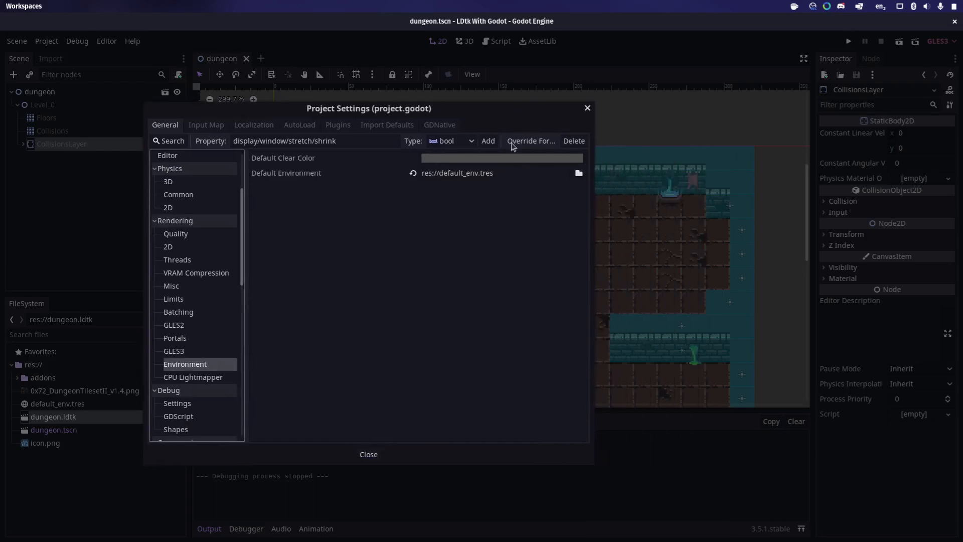
left_click(511, 159)
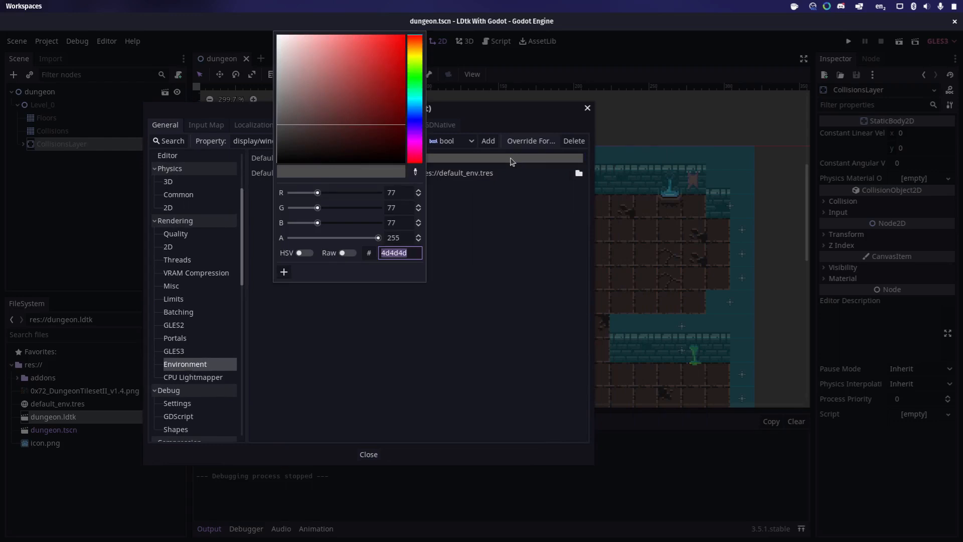
left_click(416, 172)
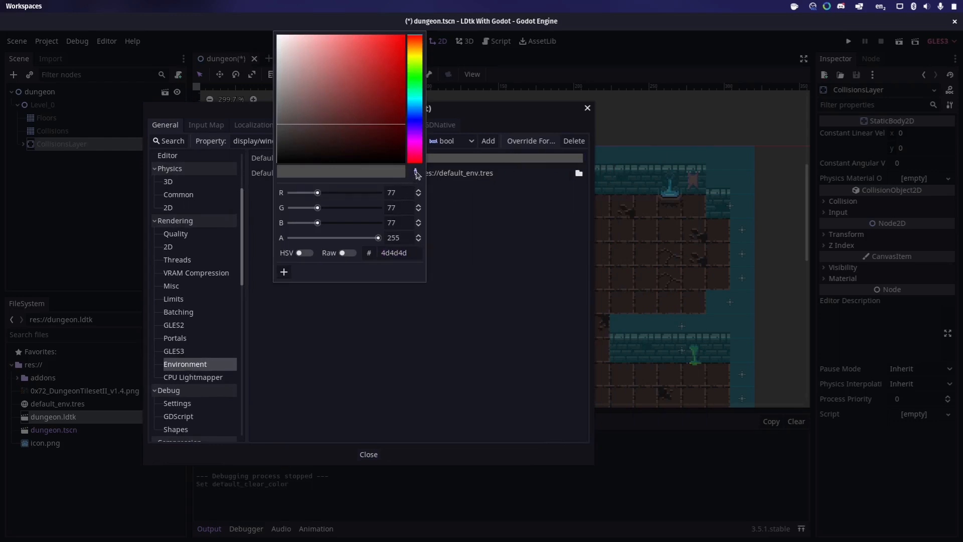
left_click(632, 219)
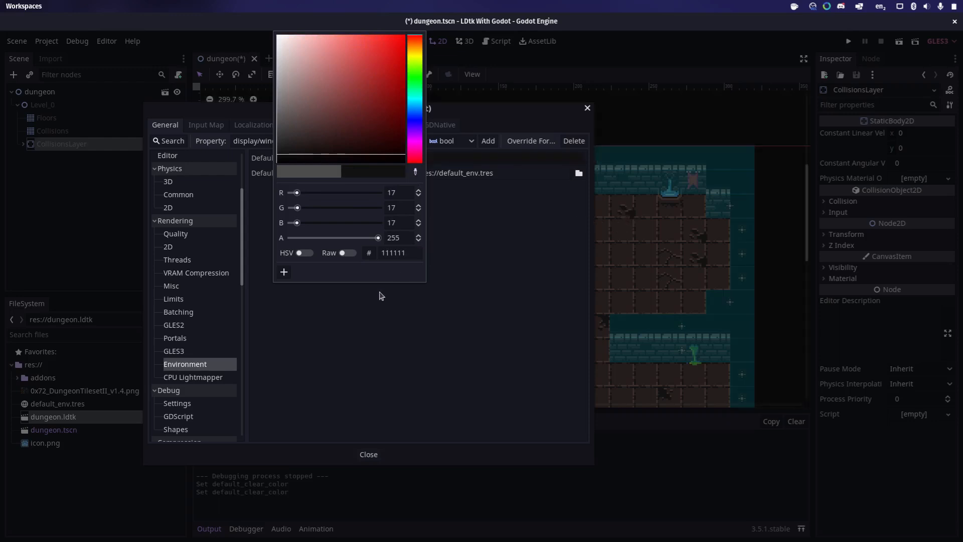
left_click(482, 287)
left_click(370, 454)
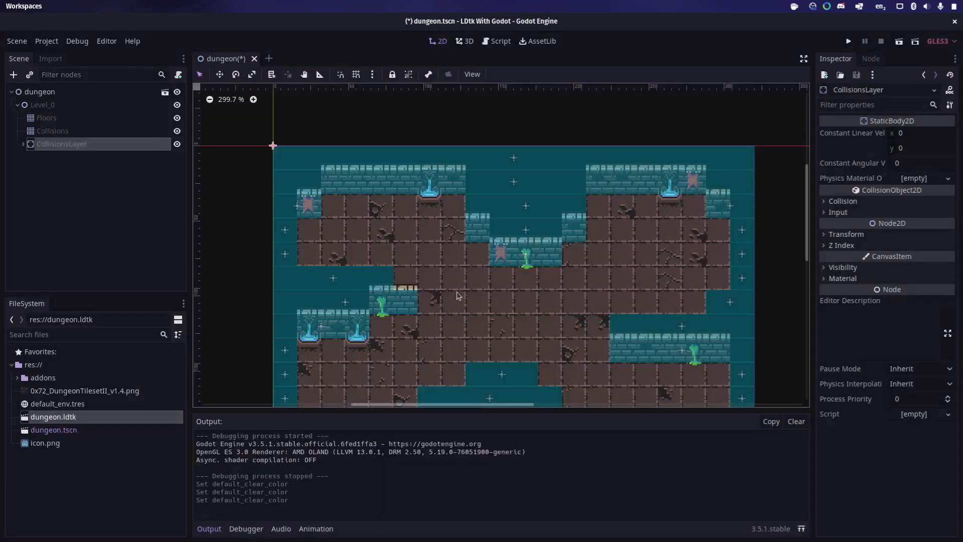
Save the dungeon scene and run the project again to check the new background color.
key("ctrl+s")
left_click(848, 41)
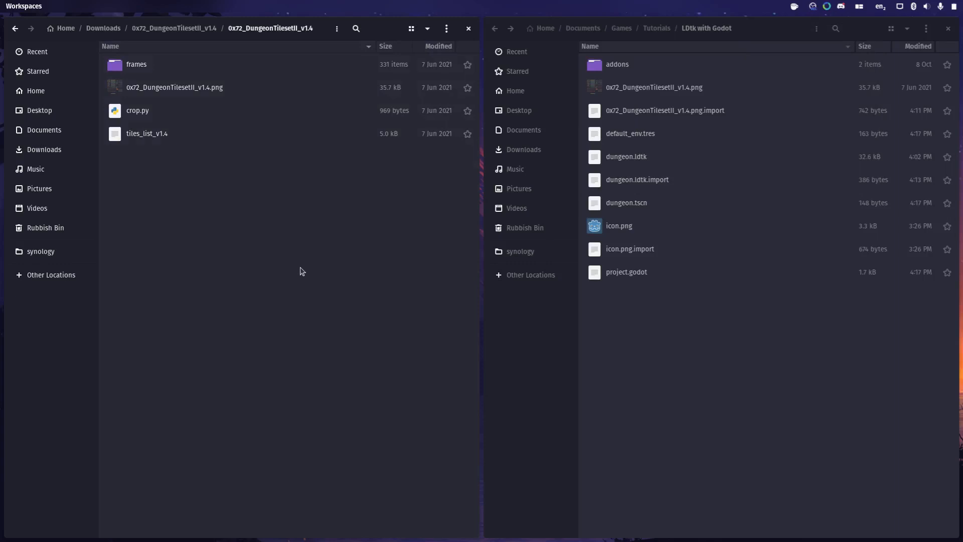
In the file manager, select knight_m_hit_anim_f0.png through knight_m_run_anim_f3.png inside the tileset's frames folder.
double_click(140, 70)
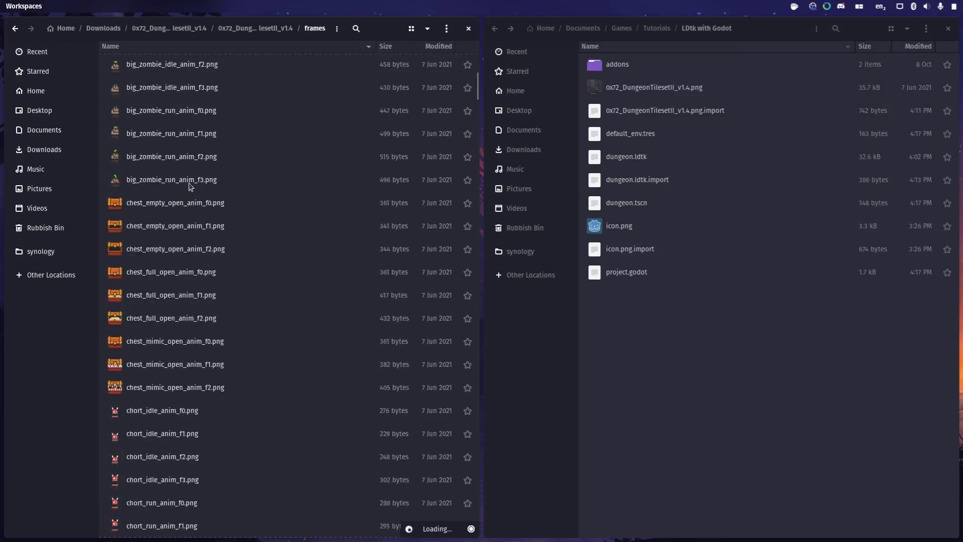
scroll(190, 191, "down", 5)
scroll(185, 196, "down", 15)
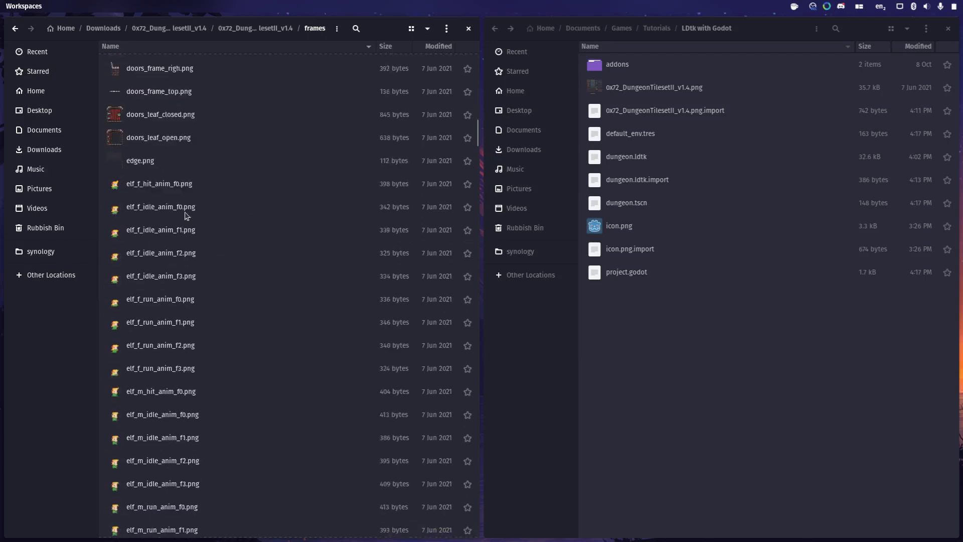
scroll(187, 223, "down", 17)
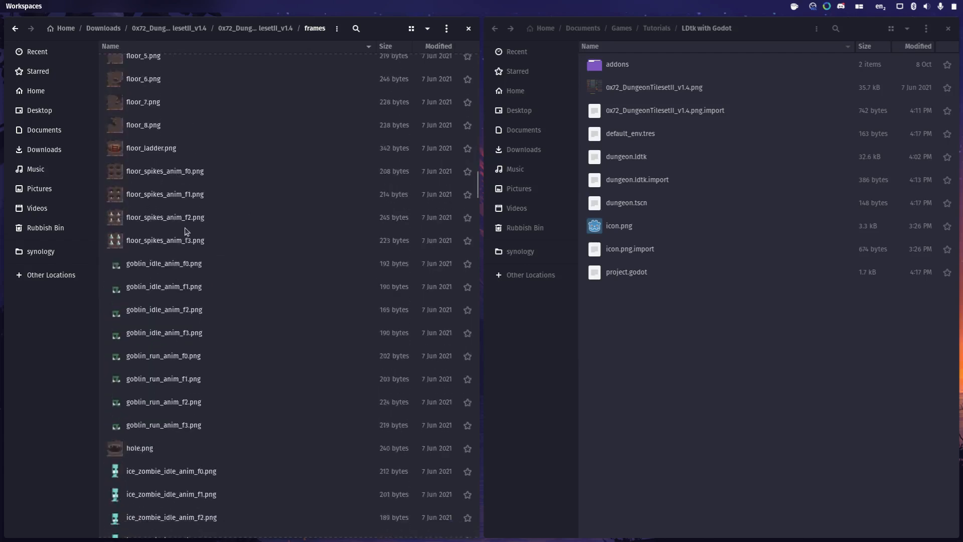
scroll(186, 230, "down", 7)
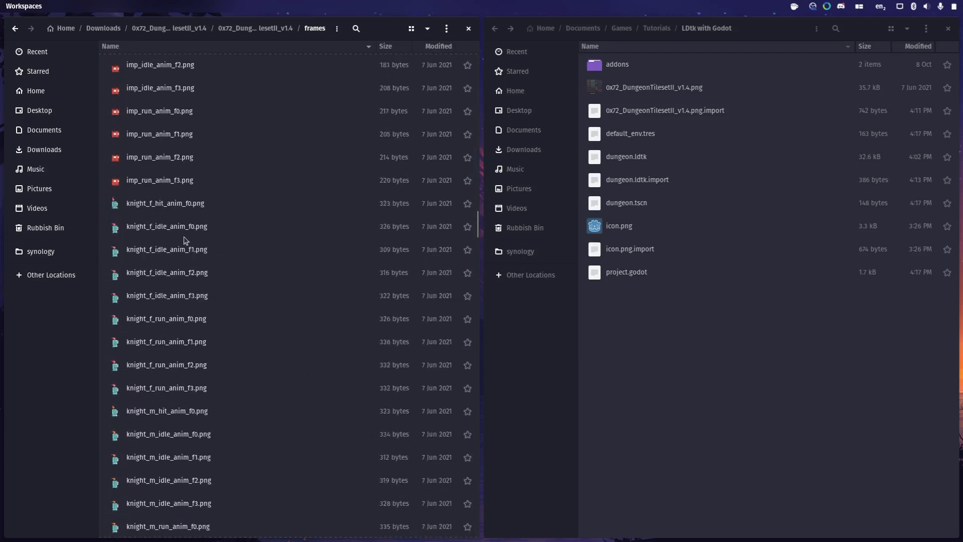
scroll(197, 273, "down", 2)
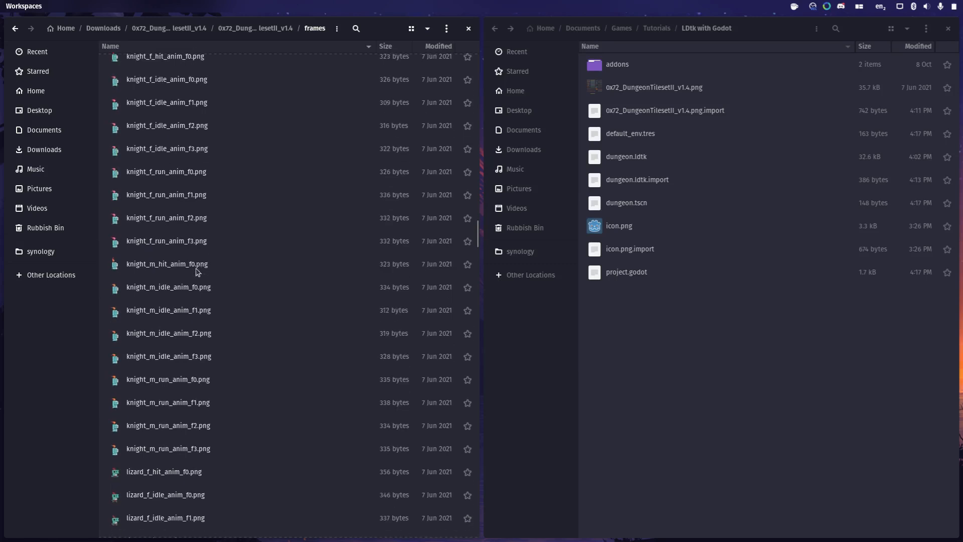
left_click(158, 267)
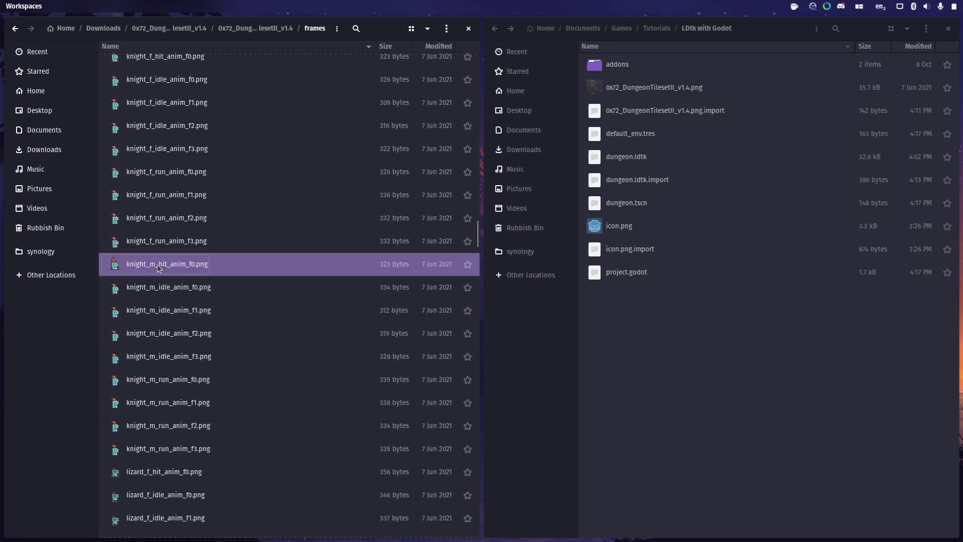
left_click(162, 448, "shift")
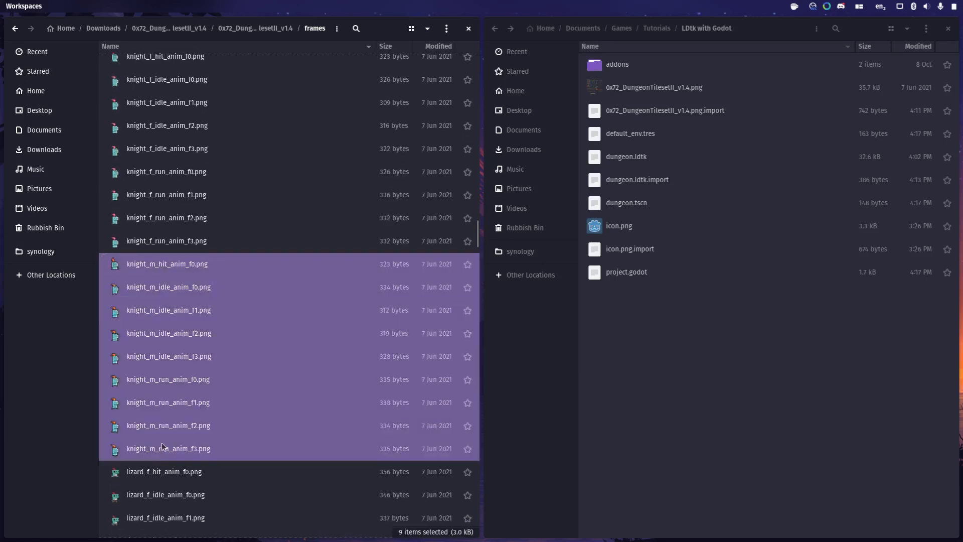
Create a folder named Player in the LDtk with Godot project folder and paste the selected knight images into it.
right_click(654, 395)
left_click(730, 405)
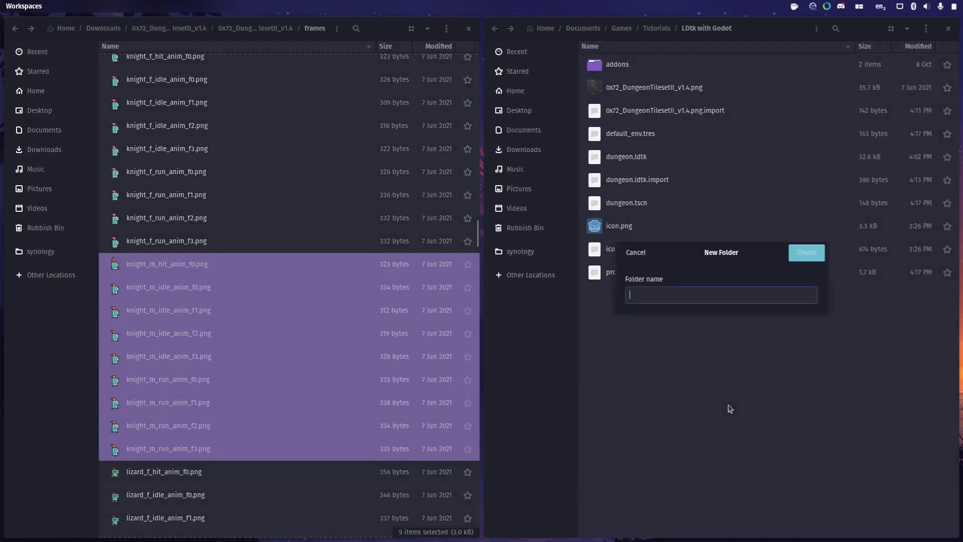
type("Player")
key("Return")
key("Return")
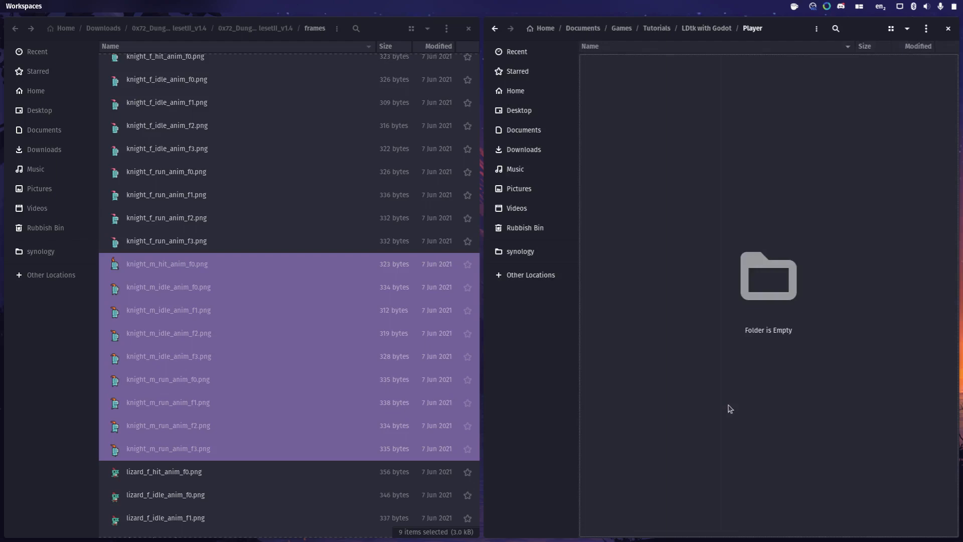
key("ctrl+v")
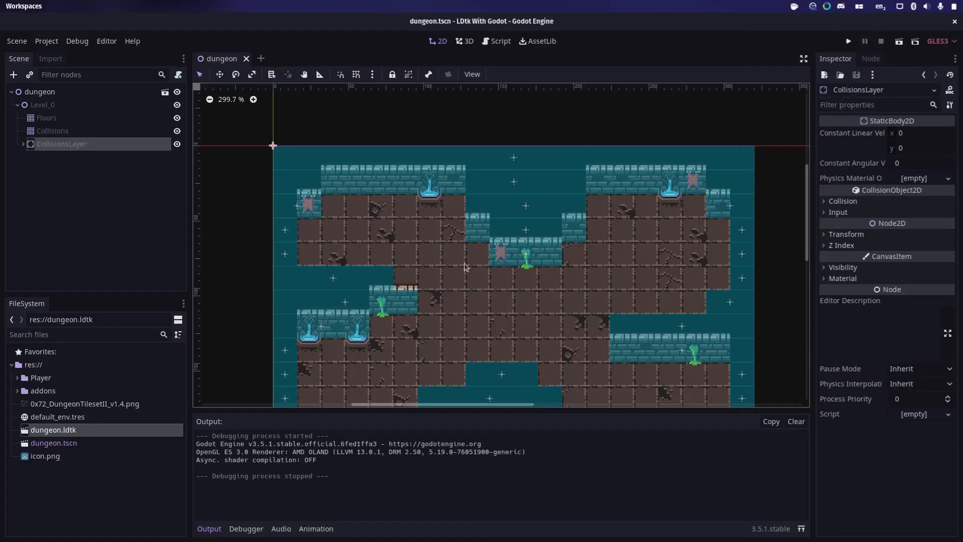
Back in Godot, create a new scene with a KinematicBody2D root node and rename the root Player.
left_click(261, 59)
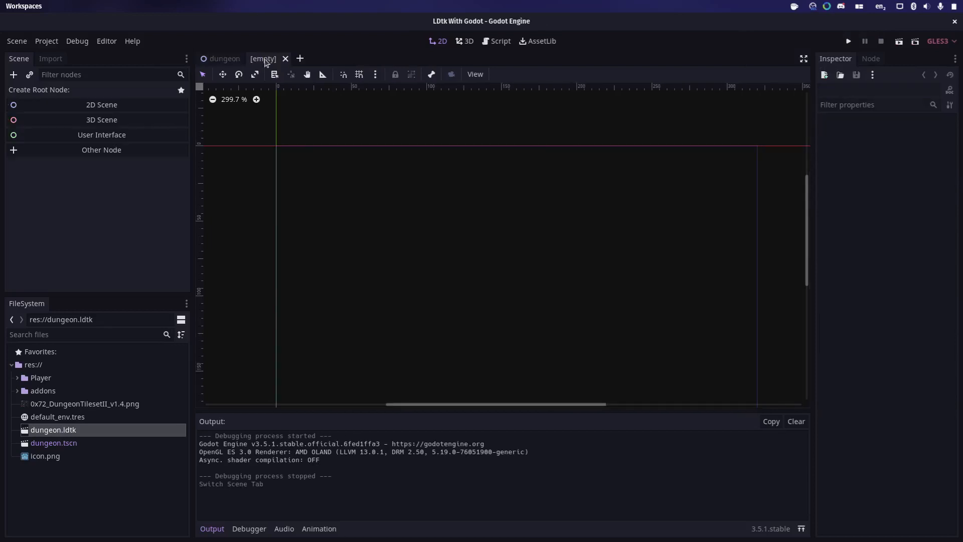
left_click(92, 152)
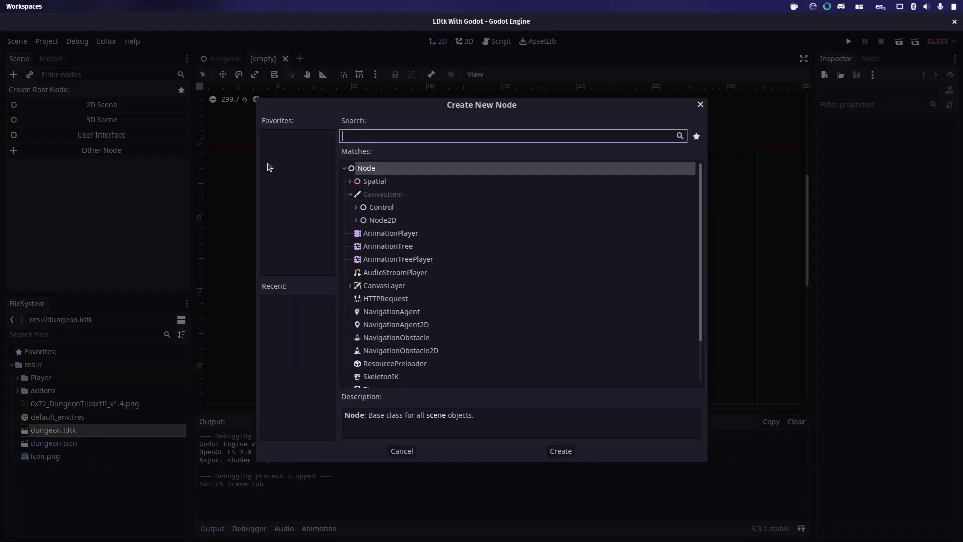
type("kine")
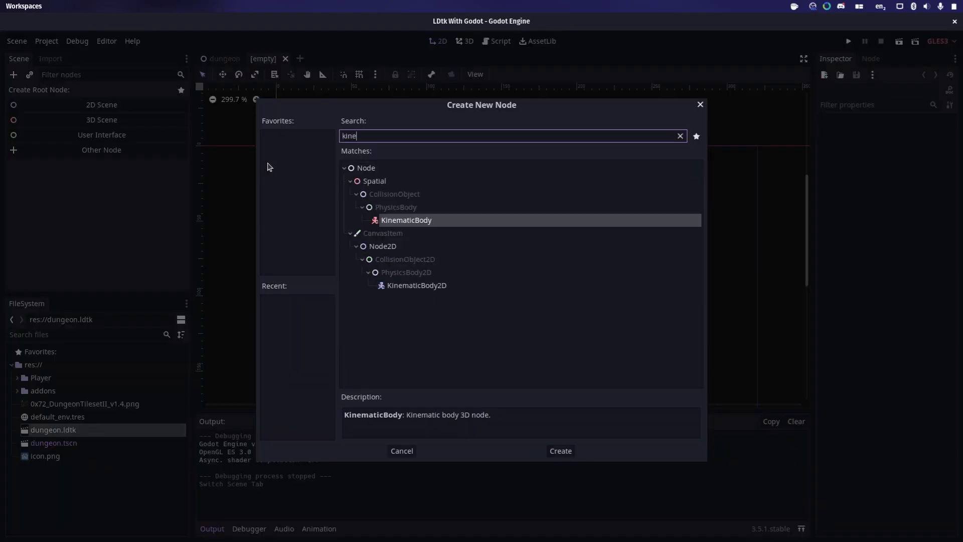
double_click(430, 289)
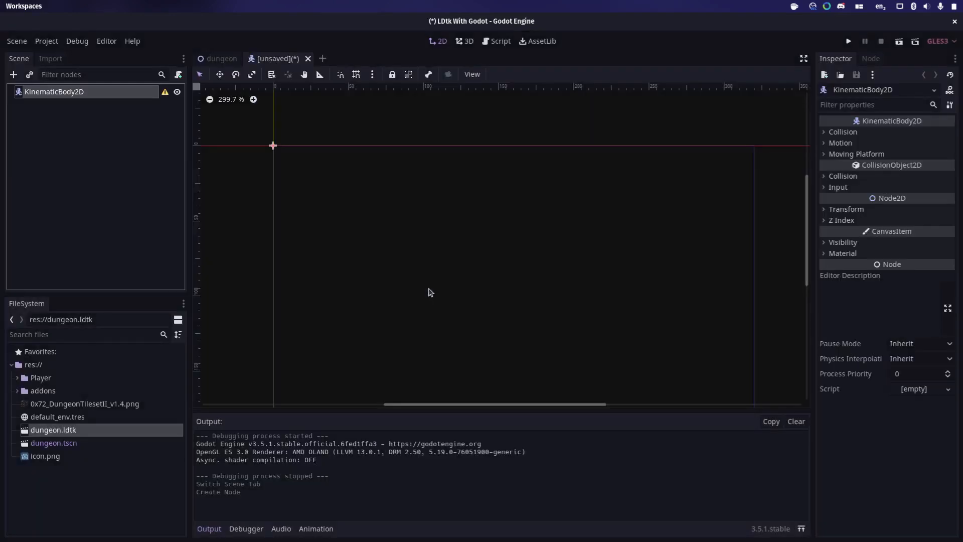
double_click(85, 92)
type("Player")
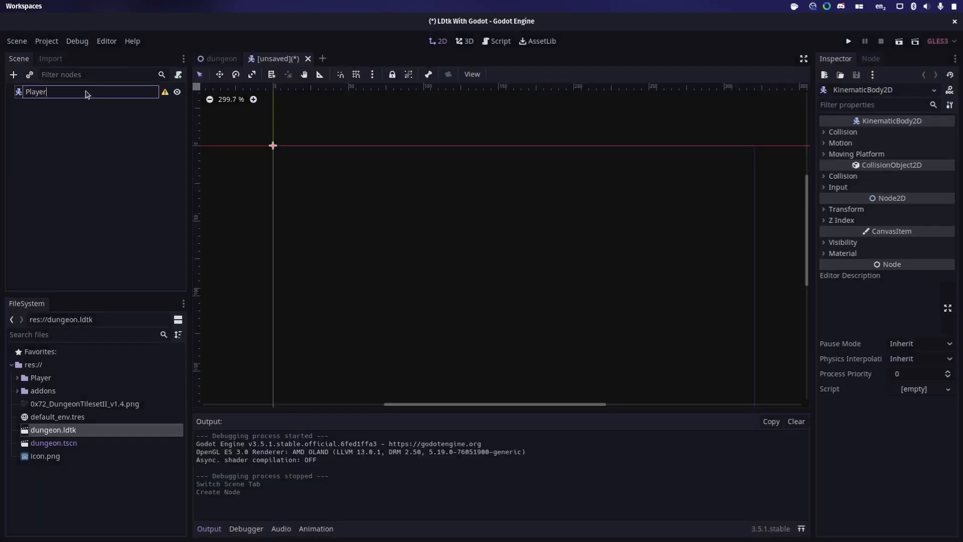
key("Return")
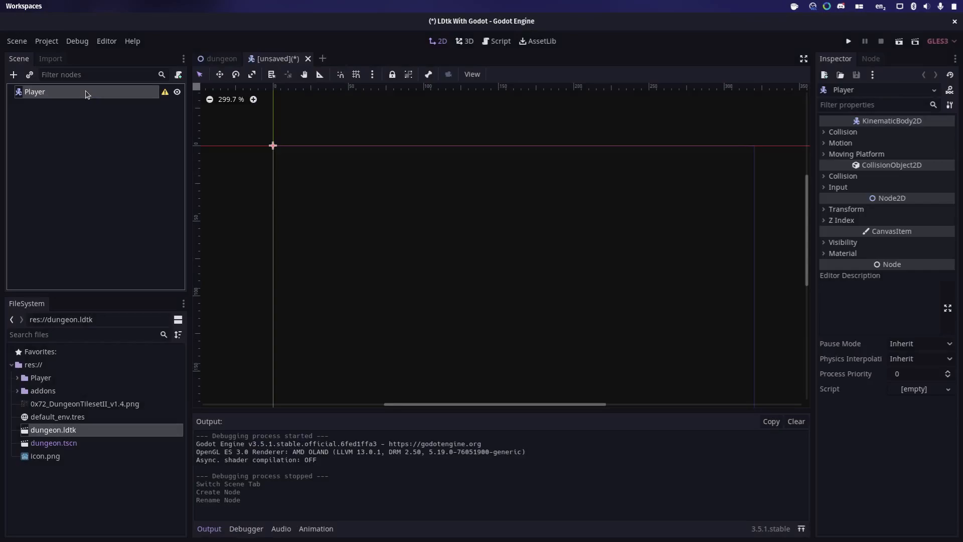
Add an AnimatedSprite child to the Player node and set its Y position to -11.
key("ctrl+a")
type("animate")
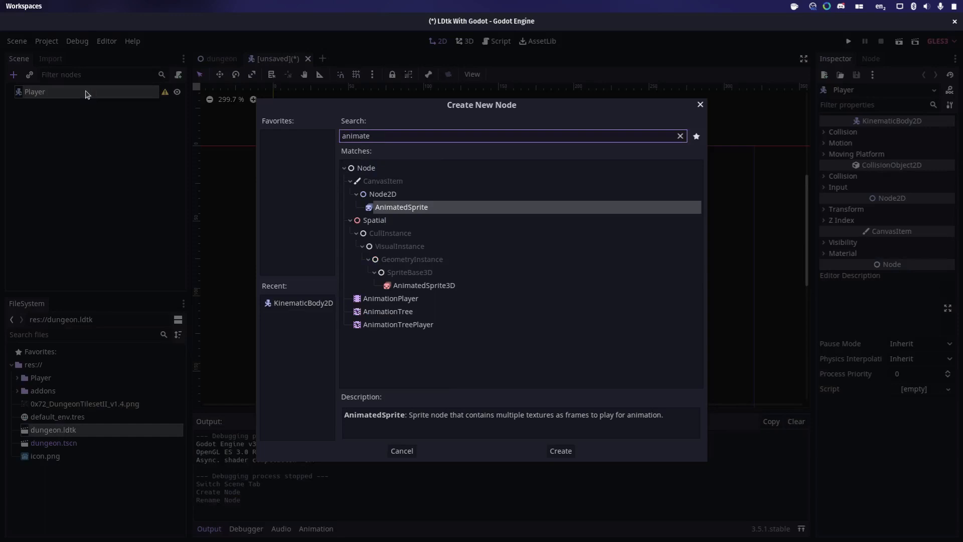
key("Return")
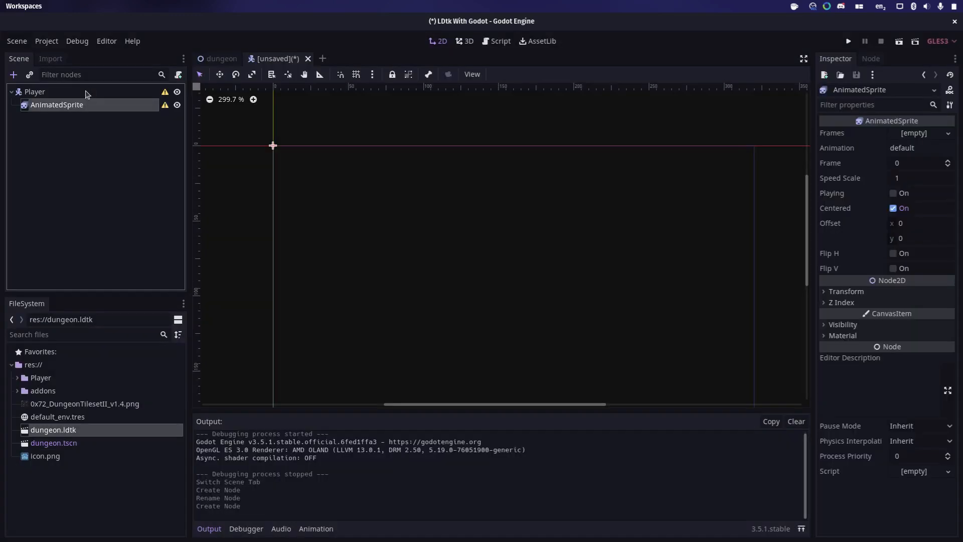
left_click(847, 291)
left_click(917, 321)
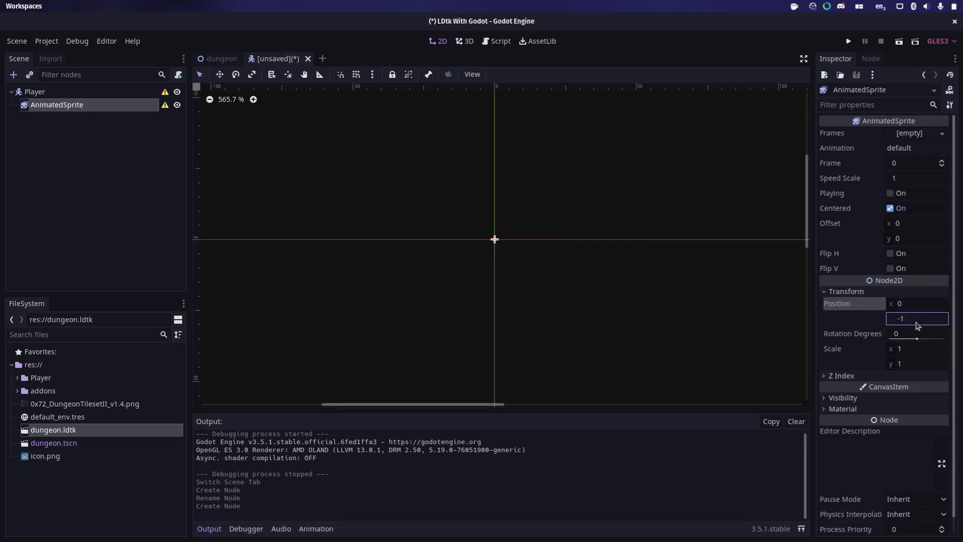
key("Return")
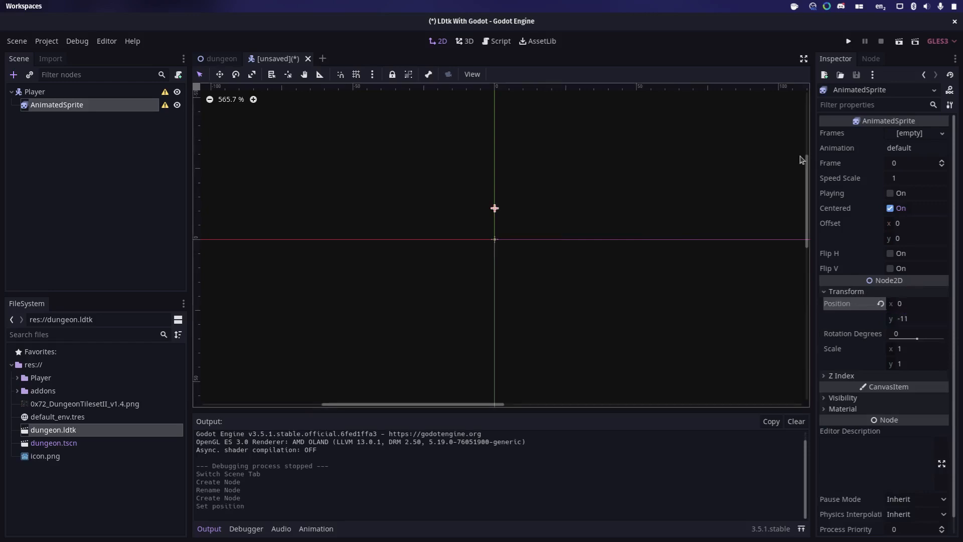
Assign a new SpriteFrames resource to the AnimatedSprite and open it for editing.
left_click(910, 134)
left_click(910, 150)
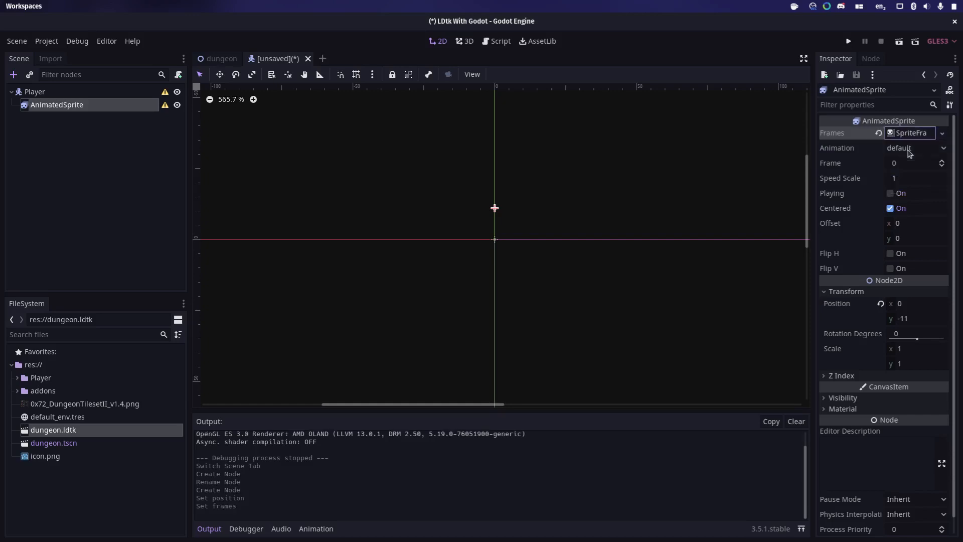
left_click(911, 133)
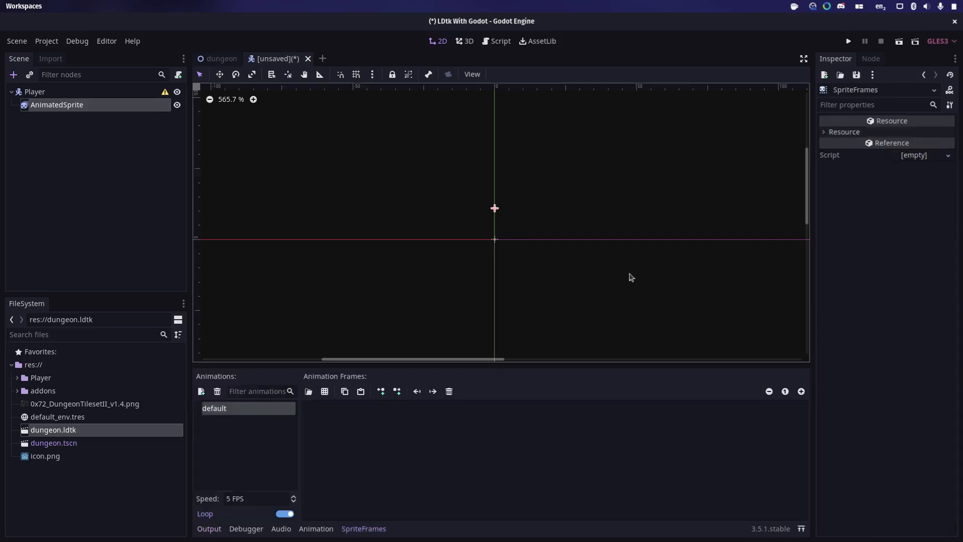
Add the four knight idle images, knight_m_idle_anim_f0 to f3, from the Player folder as frames of the default animation.
left_click(17, 378)
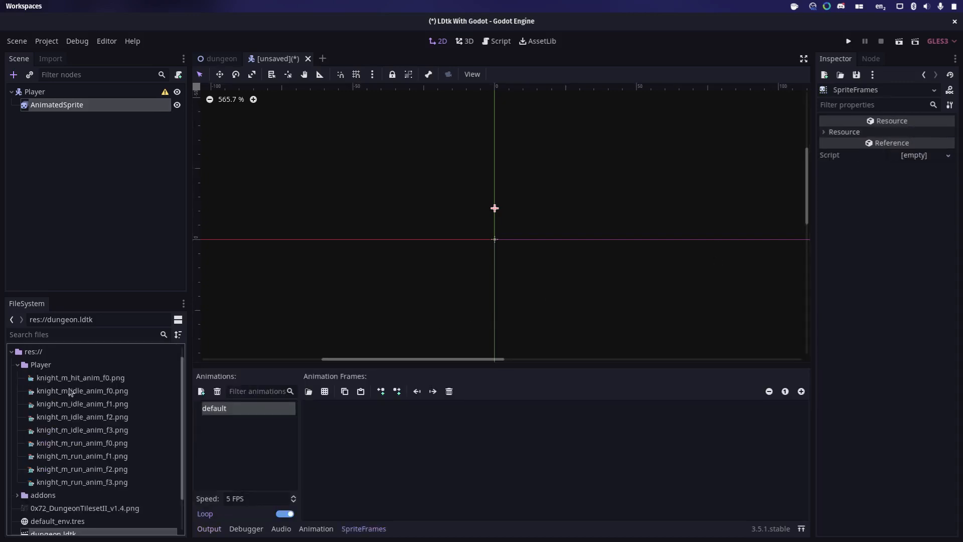
left_click(92, 394)
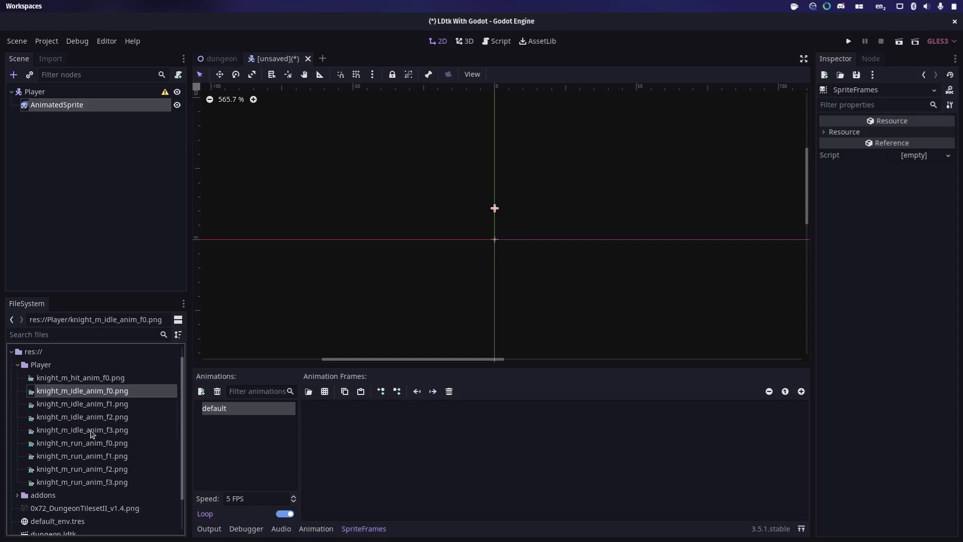
left_click(92, 434, "shift")
left_click_drag(93, 435, 357, 466)
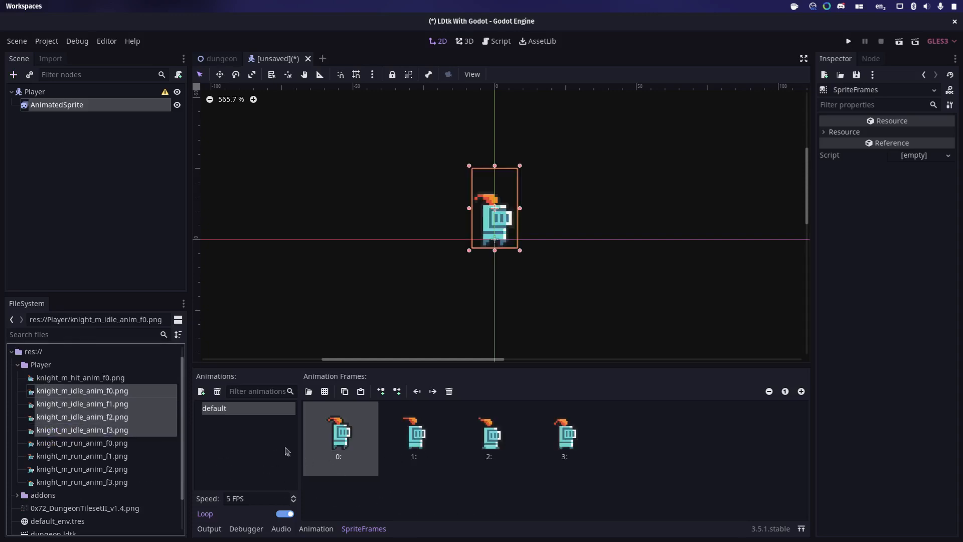
Rename the default animation Idle and set its speed to 10 FPS.
left_click(217, 409)
type("I")
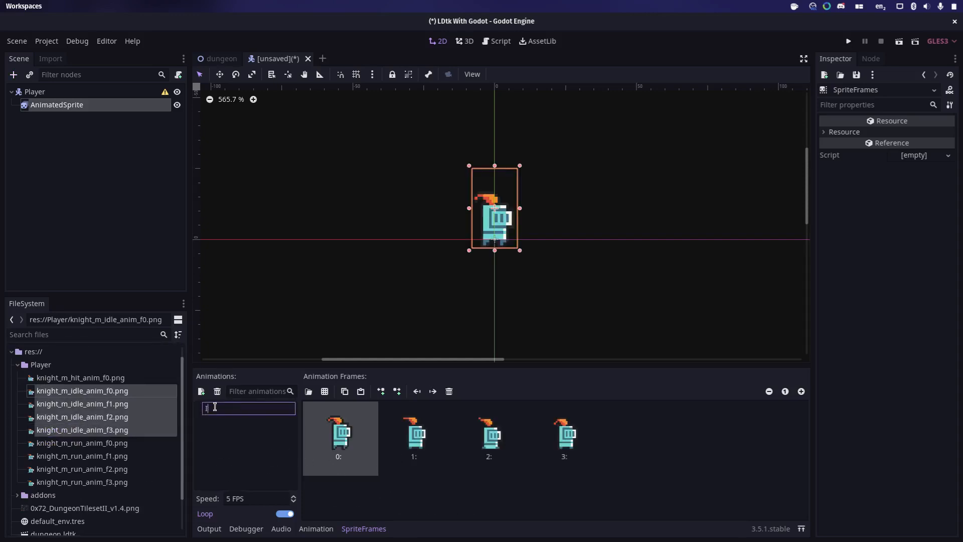
type("dle")
key("Return")
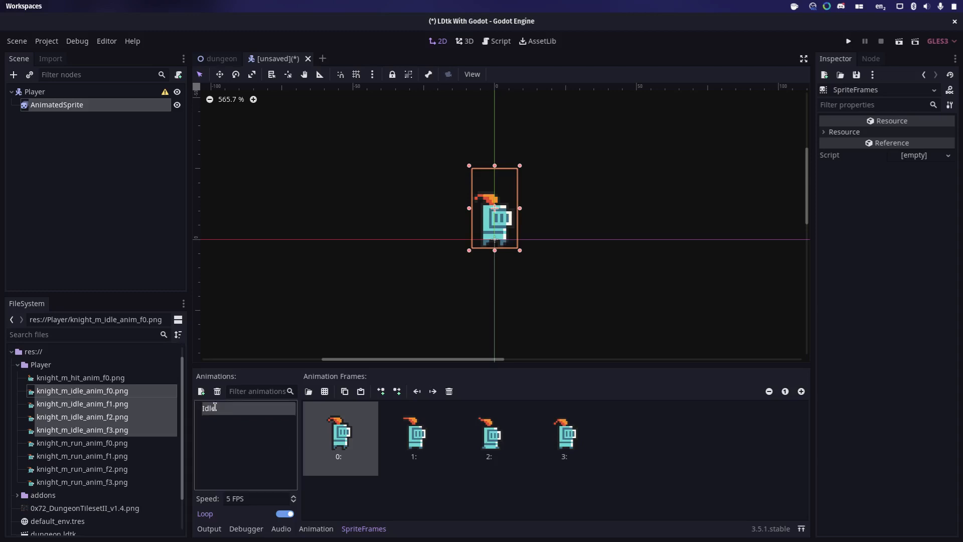
left_click(229, 498)
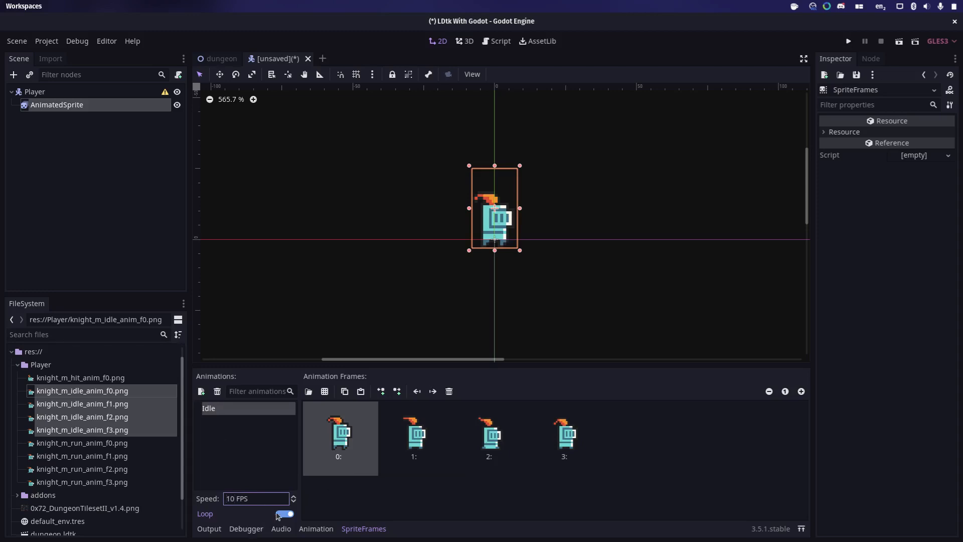
Add a second animation to the SpriteFrames resource and name it Run.
left_click(201, 391)
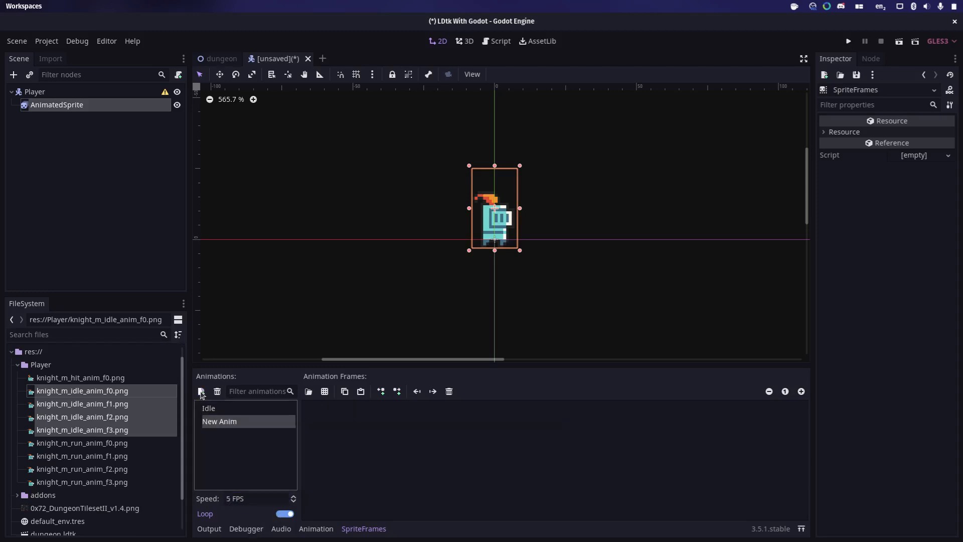
double_click(215, 423)
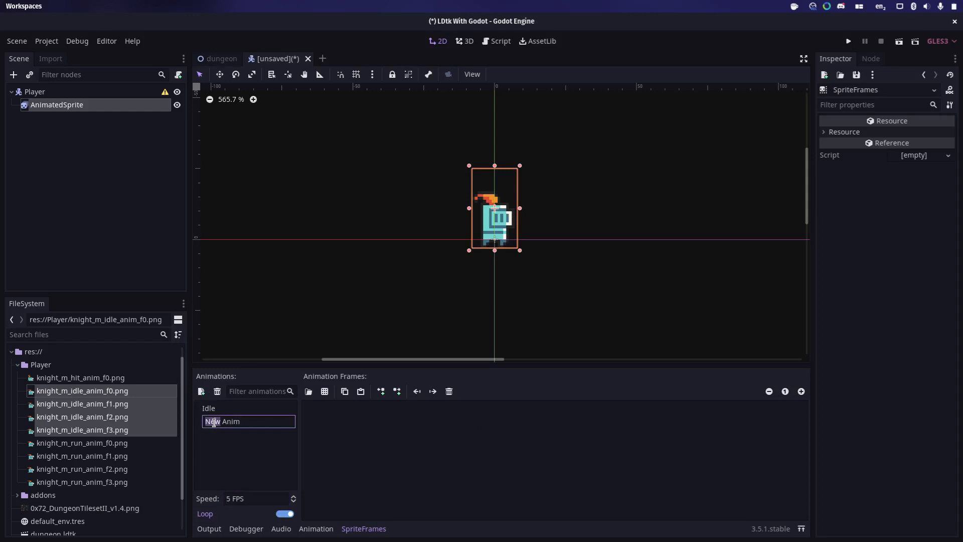
key("ctrl+a")
type("Ru")
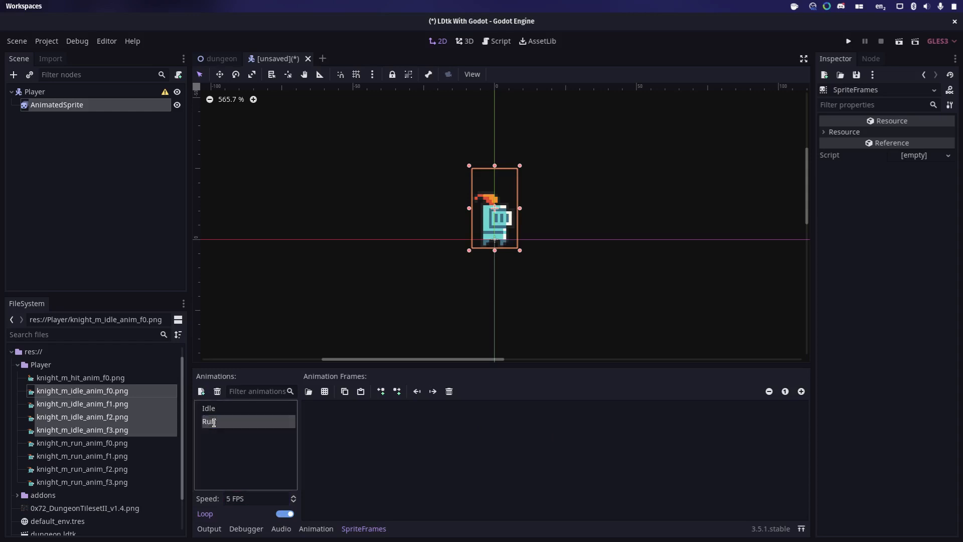
key("Return")
Fill the Run animation with knight_m_run_anim_f0 to f3 and set its speed to 10 FPS.
left_click(95, 443)
left_click(97, 482, "shift")
left_click_drag(97, 486, 370, 452)
double_click(231, 503)
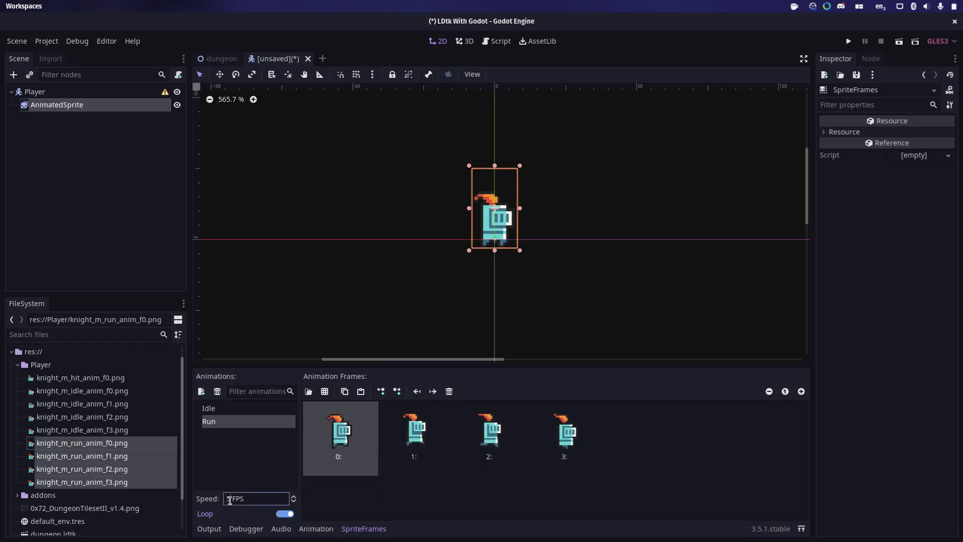
type("10")
Turn on Playing for the AnimatedSprite so the Idle animation previews in the viewport.
left_click(69, 106)
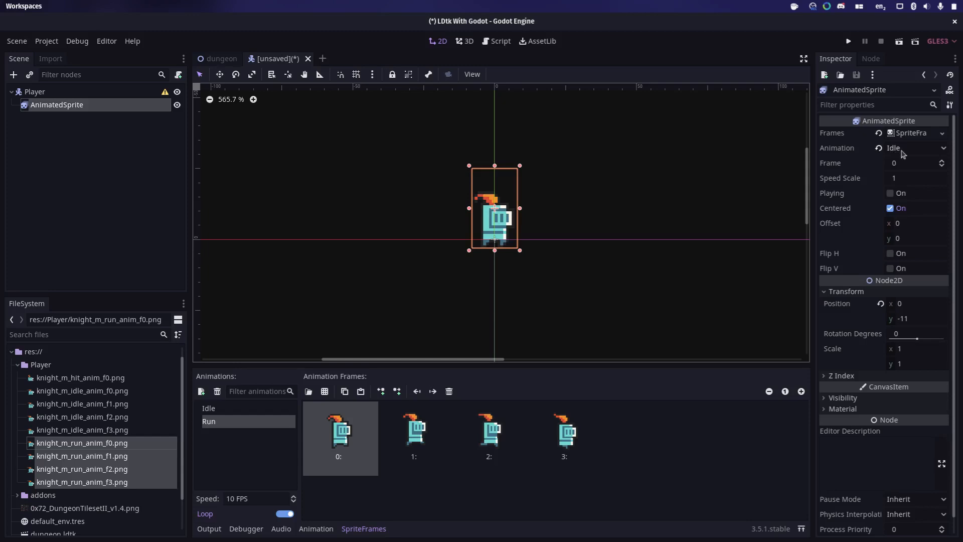
left_click(891, 194)
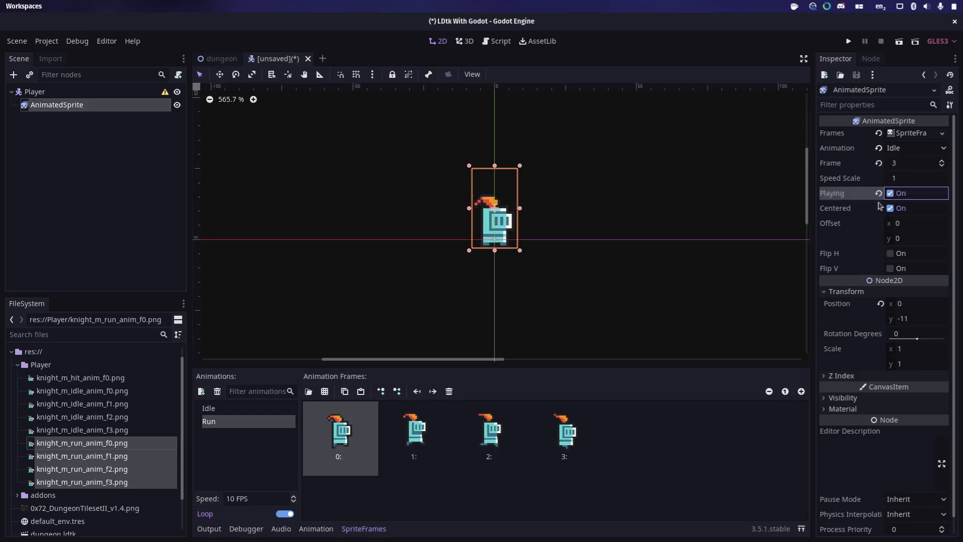
scroll(516, 210, "up", 3)
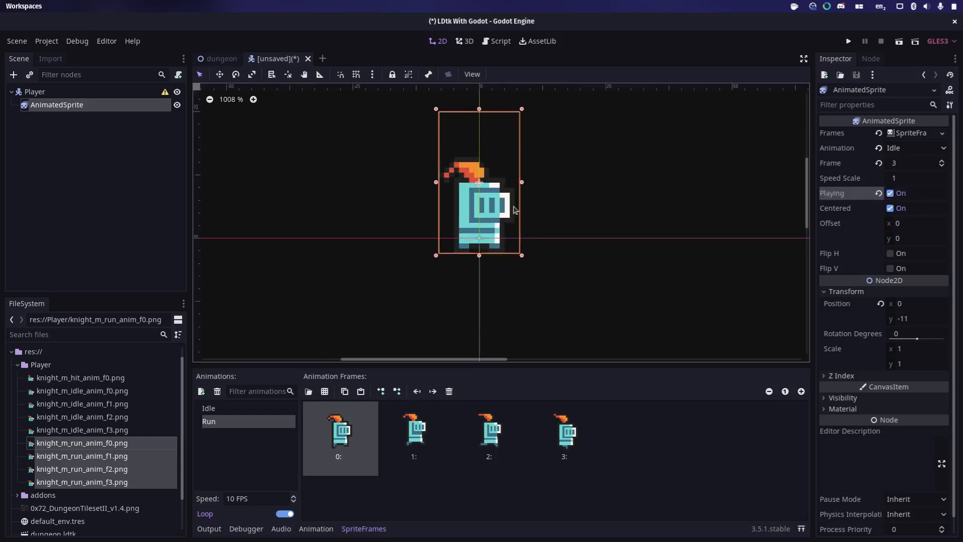
middle_click_drag(522, 205, 532, 234)
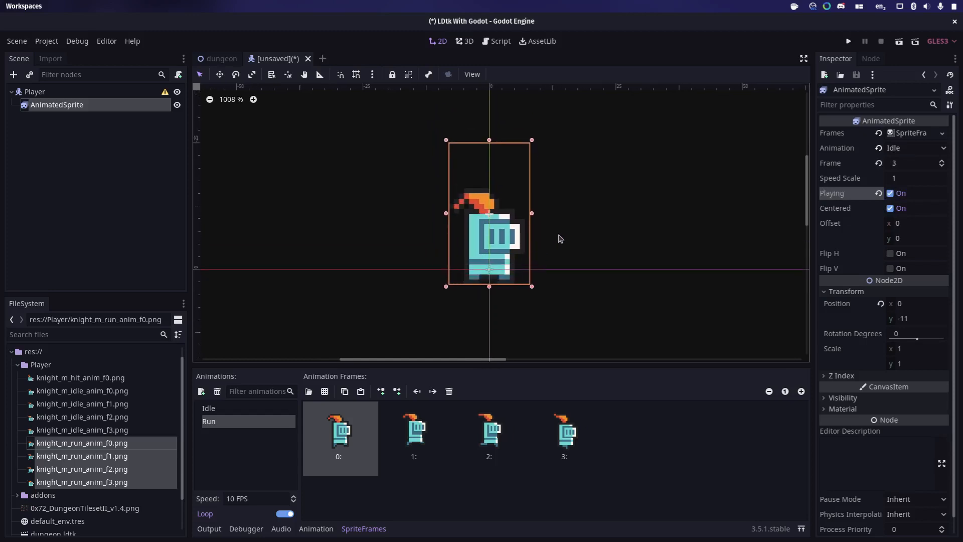
Add a CollisionShape2D child node to the Player root.
left_click(37, 93)
key("ctrl+a")
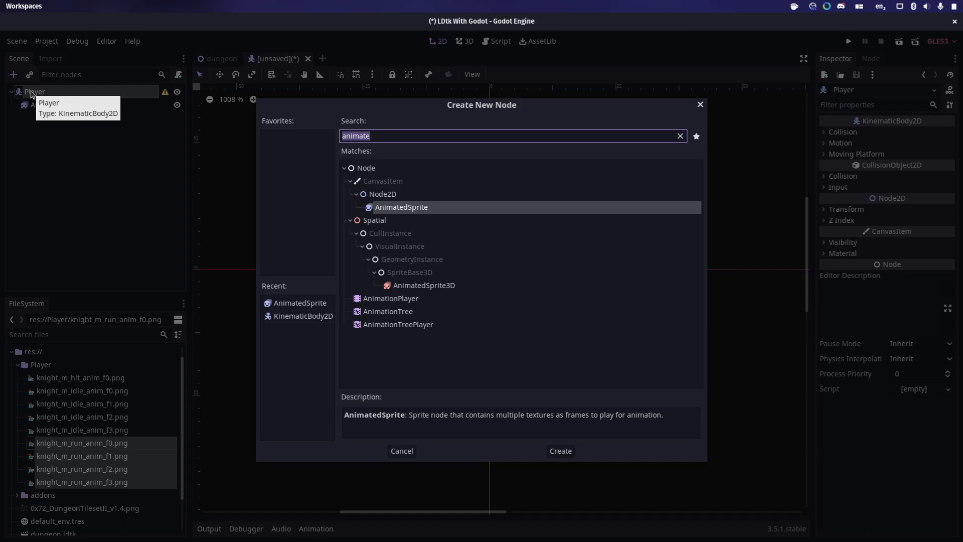
type("collisioni")
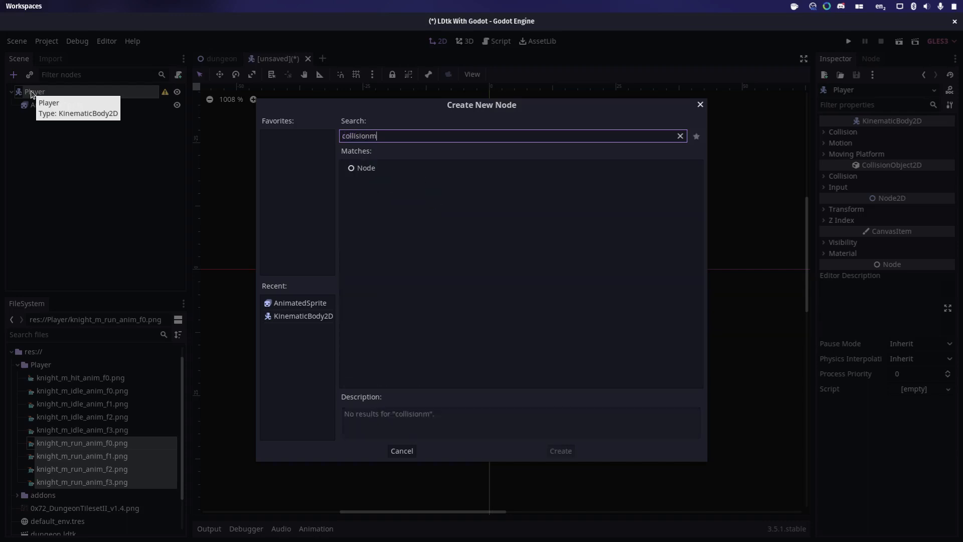
key("BackSpace")
key("BackSpace")
key("Down")
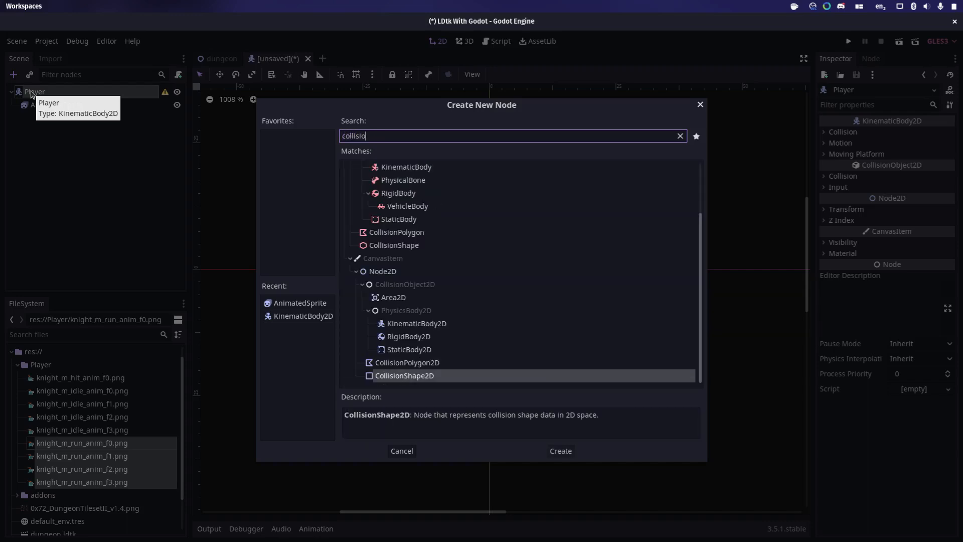
key("Return")
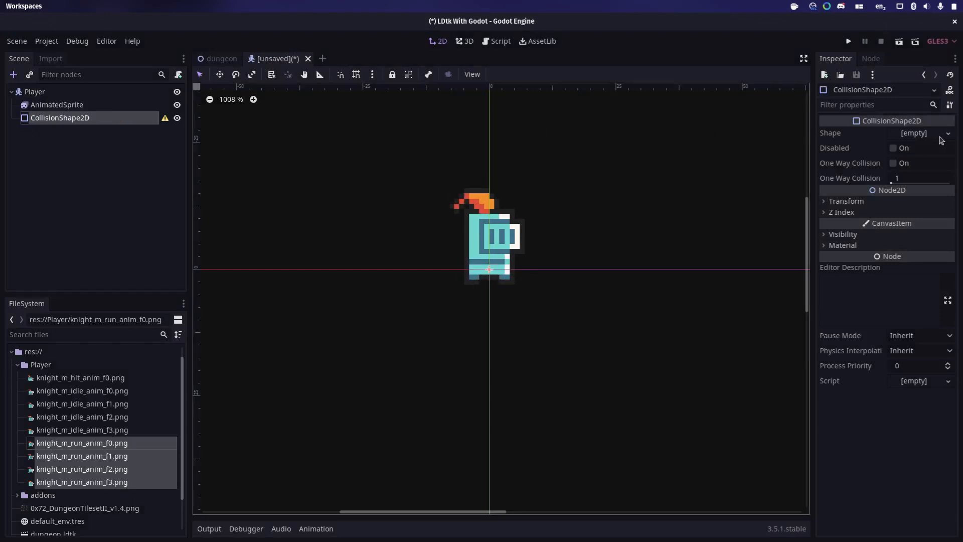
Give the CollisionShape2D a new capsule shape rotated 90 degrees and shrink it to fit around the knight's feet.
left_click(920, 135)
left_click(912, 149)
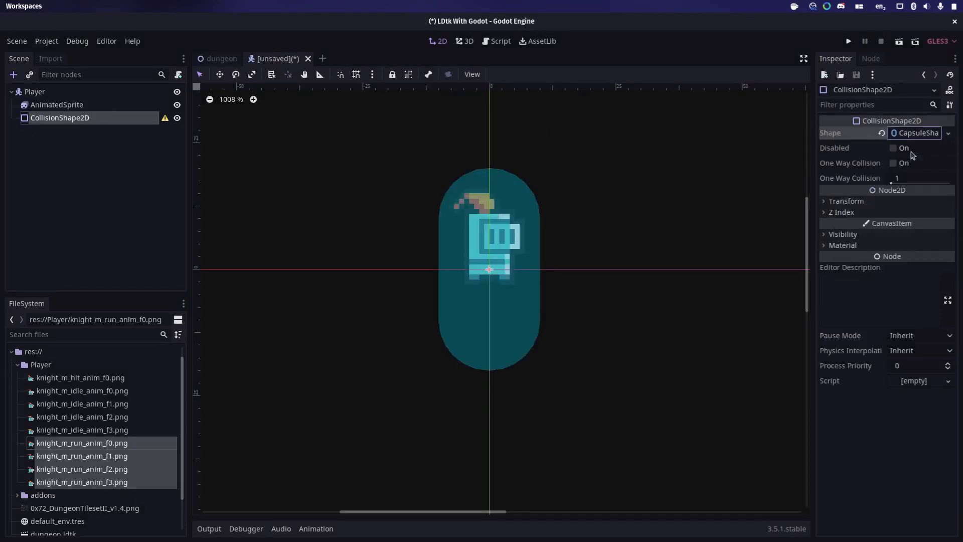
left_click(848, 201)
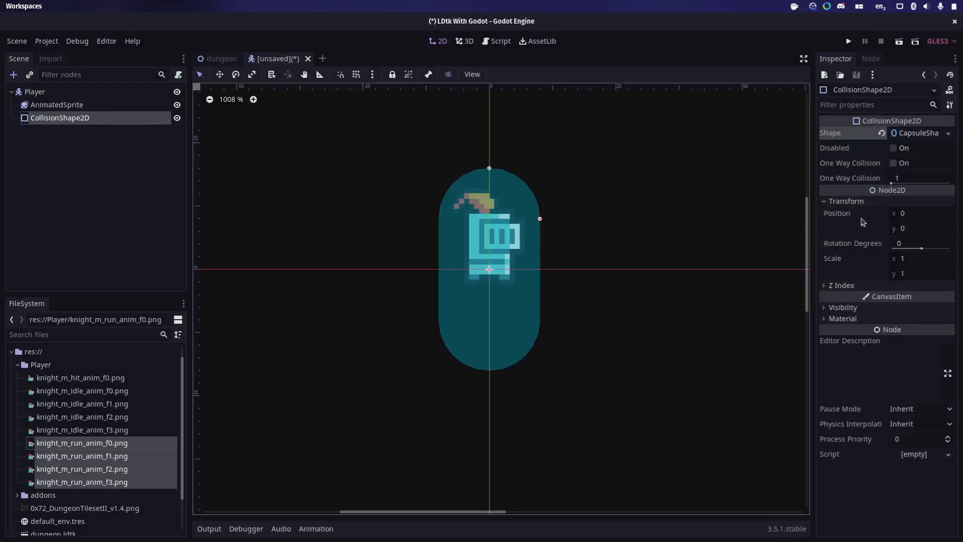
left_click(906, 244)
type("90")
key("Return")
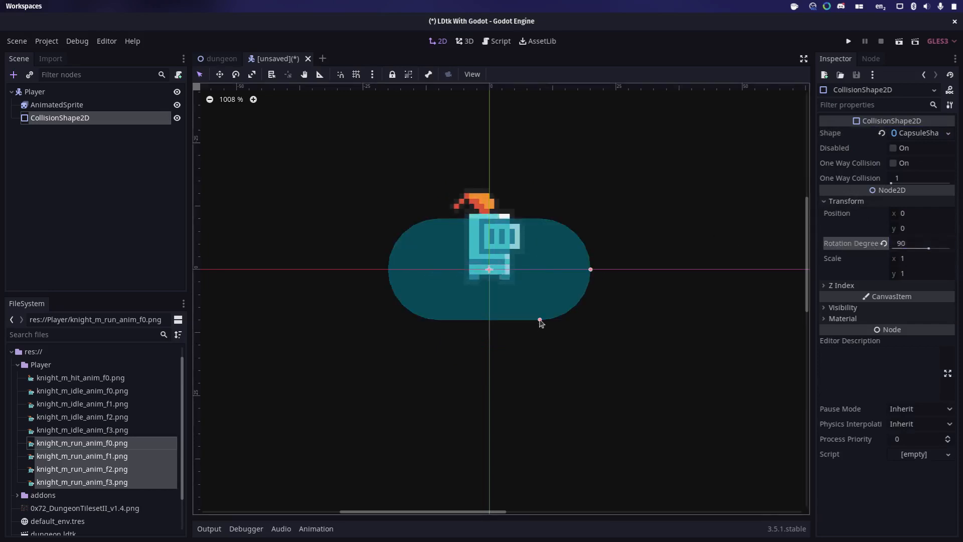
left_click_drag(540, 320, 540, 273)
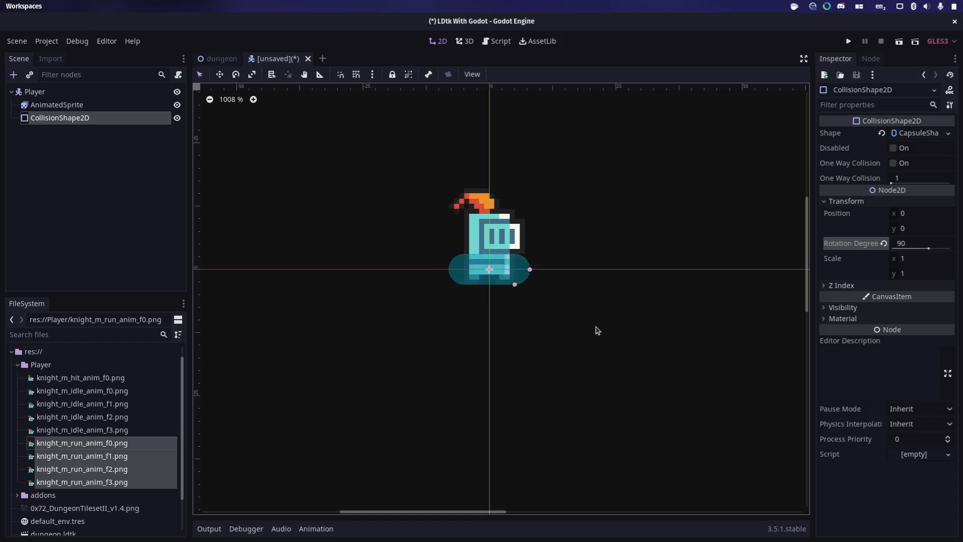
Save the scene as Player.tscn in the project's Player folder.
key("ctrl+s")
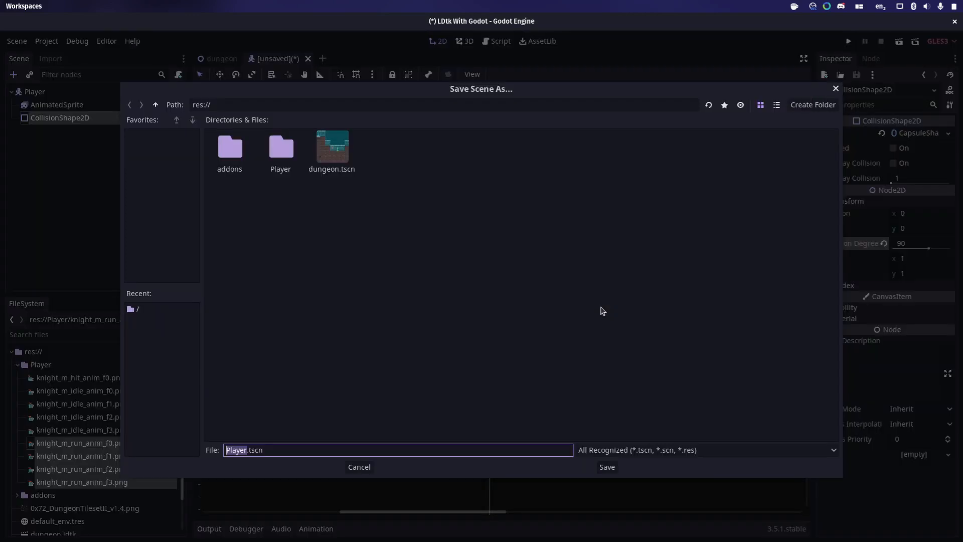
double_click(282, 148)
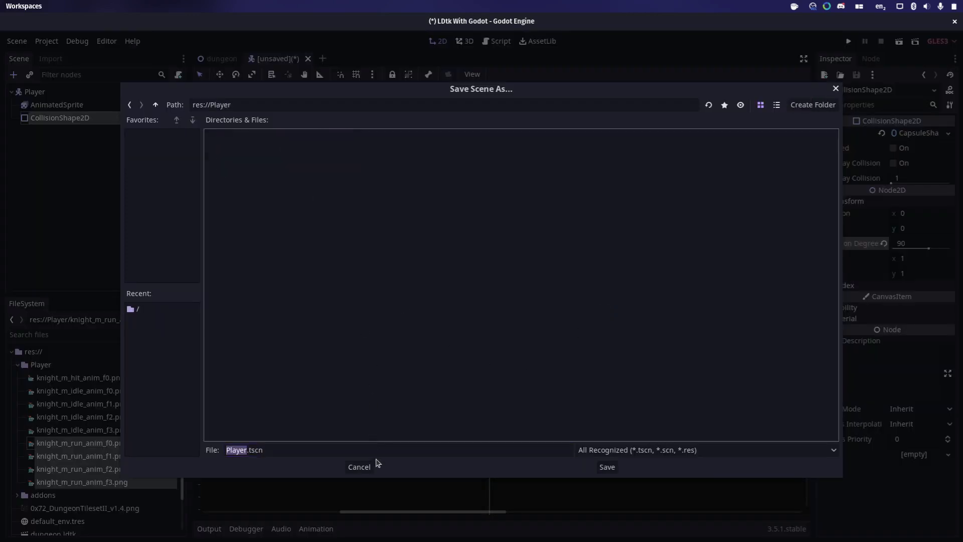
left_click(608, 467)
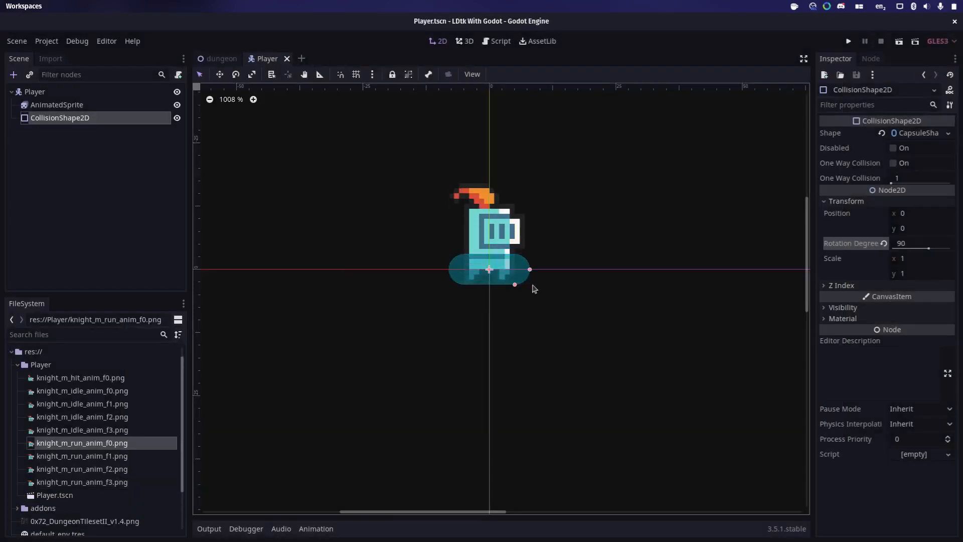
Attach a new default-template GDScript at res://Player/Player.gd to the Player root node and save the scene.
left_click(153, 93)
left_click(178, 74)
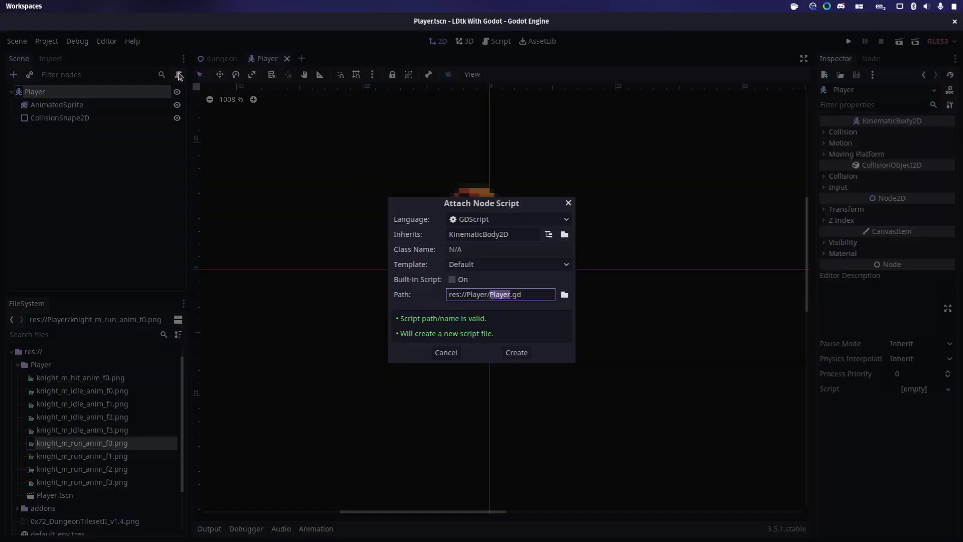
left_click(517, 353)
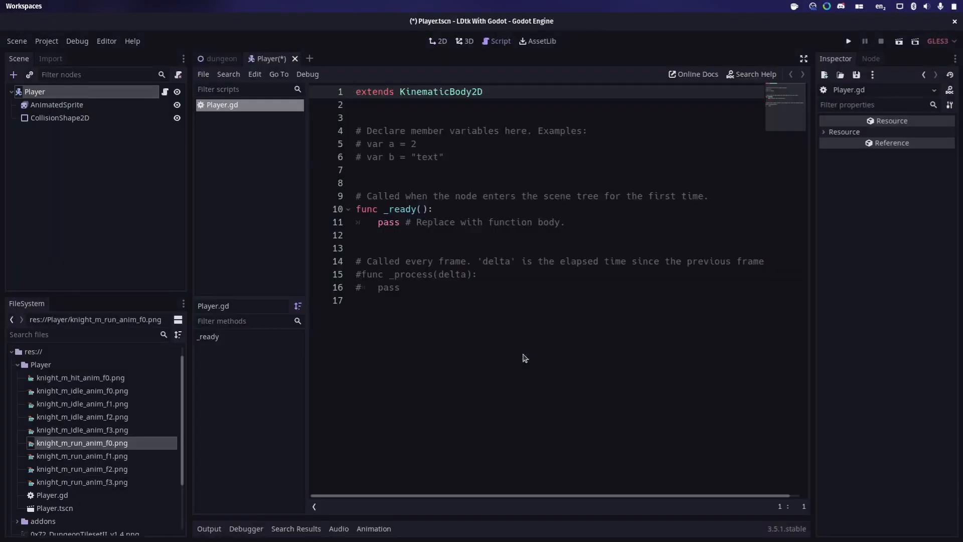
key("ctrl+s")
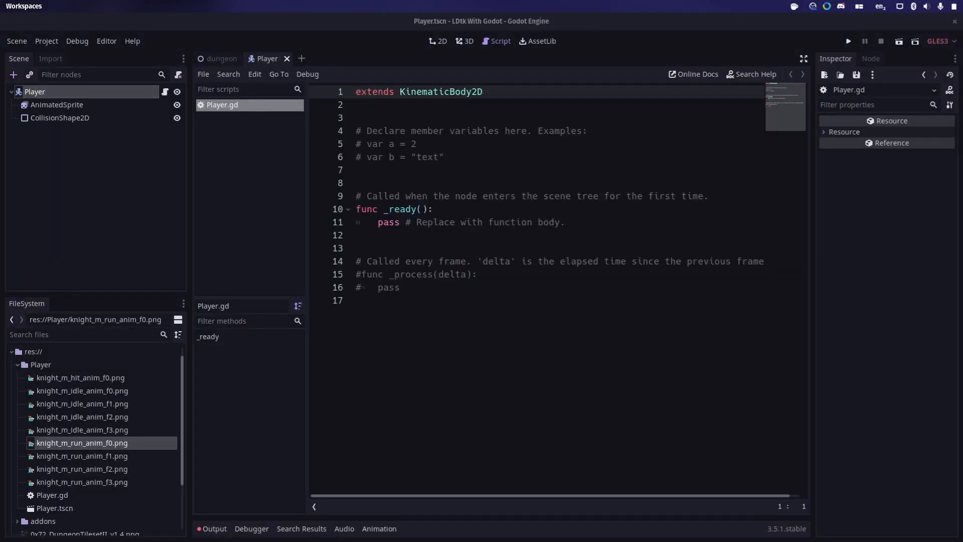
Replace the whole Player.gd template with the copied movement script and remove the extra blank line above the onready sprite variable.
left_click(384, 322)
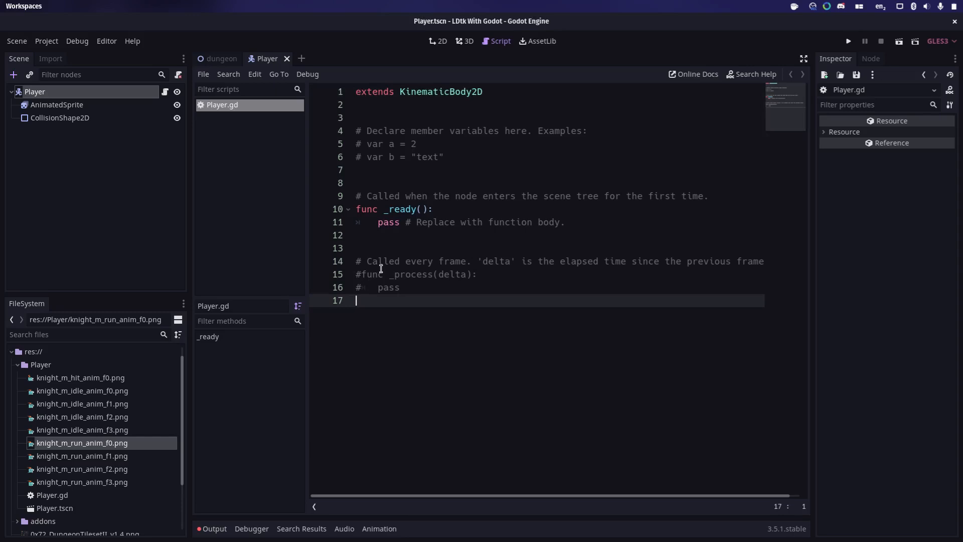
key("ctrl+a")
key("ctrl+v")
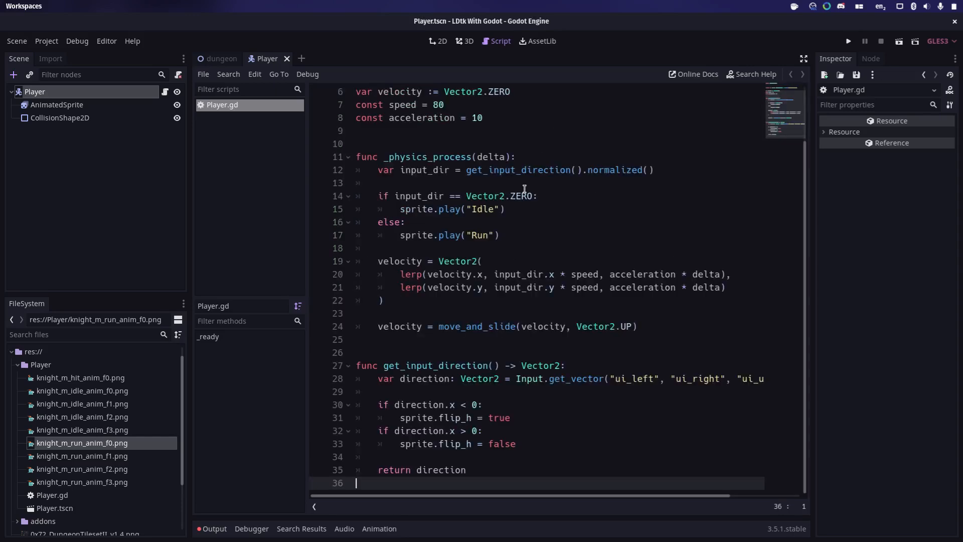
scroll(451, 150, "up", 2)
left_click(403, 123)
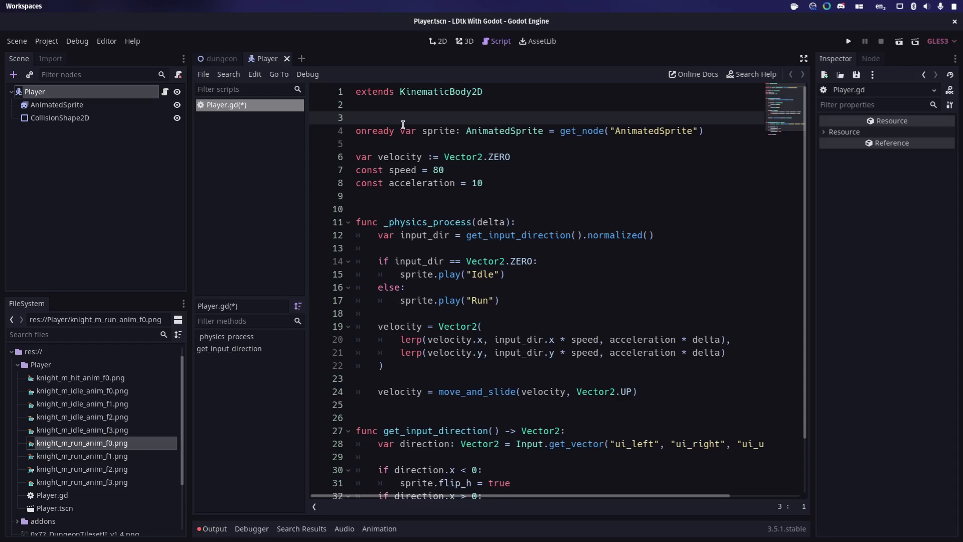
key("BackSpace")
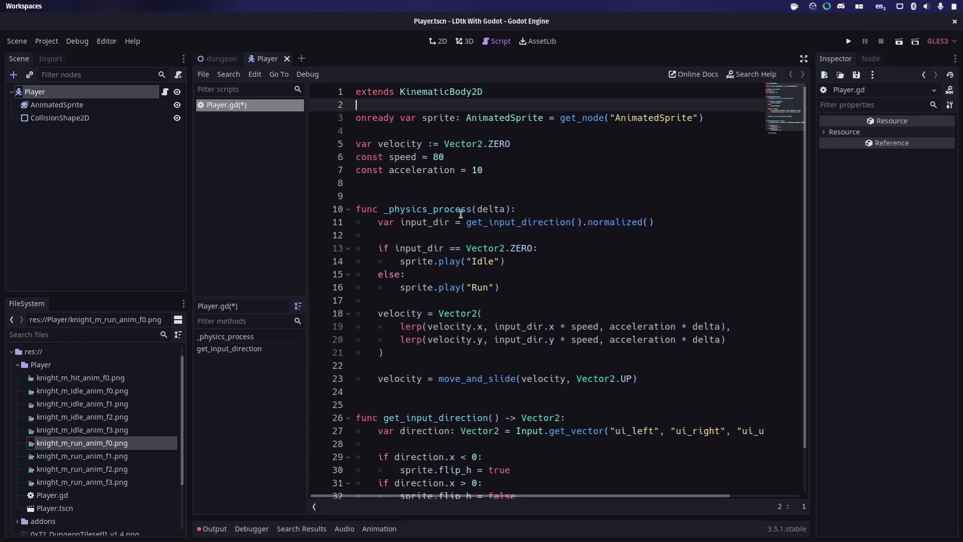
Examine the script's input_dir usage, the move_and_slide call and the conditions that flip the sprite horizontally.
scroll(460, 213, "down", 2)
double_click(425, 170)
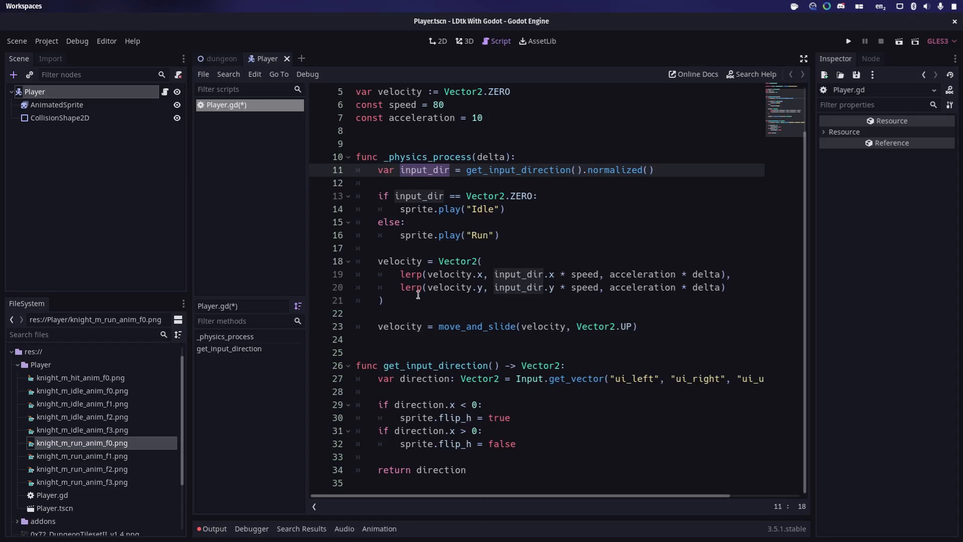
left_click(502, 332)
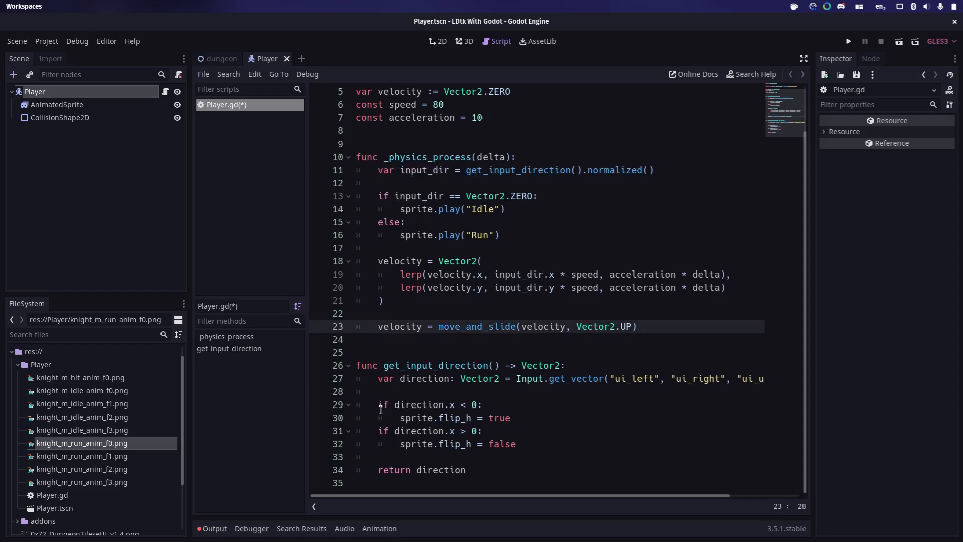
left_click_drag(379, 406, 547, 444)
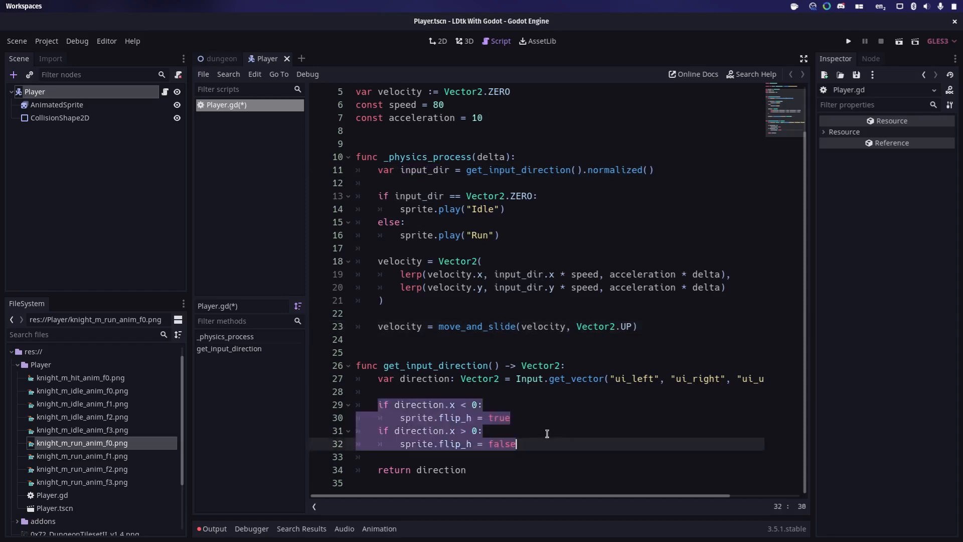
Instance Player/Player.tscn as a child of Level_0 in the dungeon scene and save it.
key("Up")
key("Up")
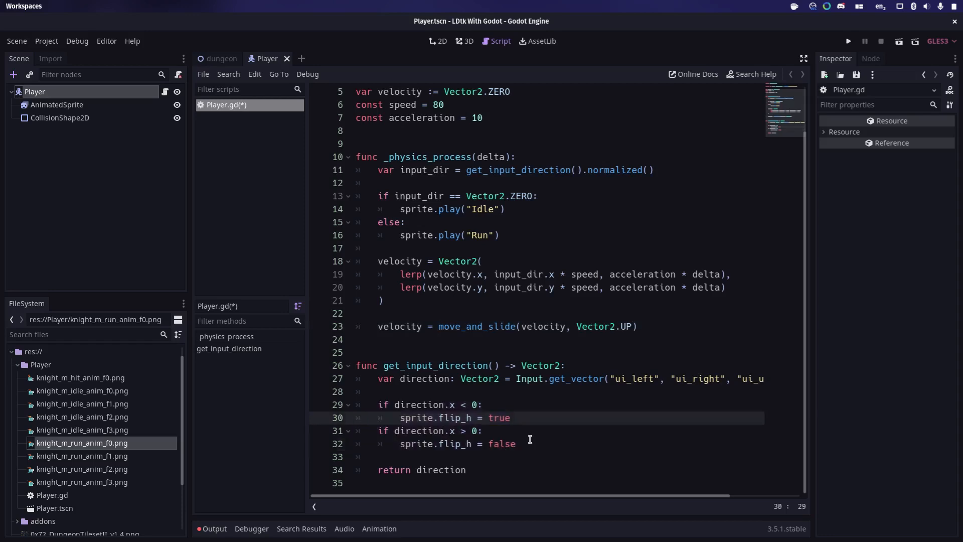
key("ctrl+Tab")
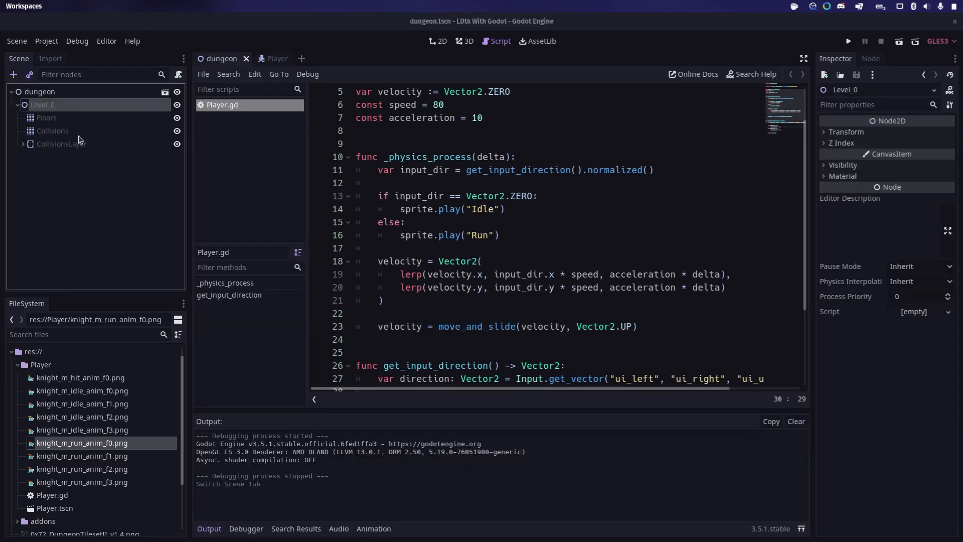
left_click(71, 183)
left_click(53, 109)
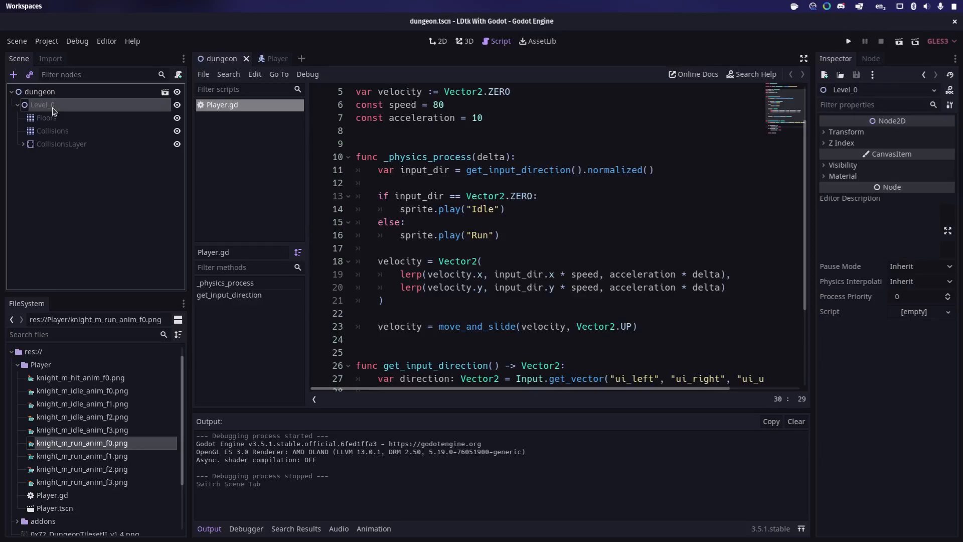
key("ctrl+shift+a")
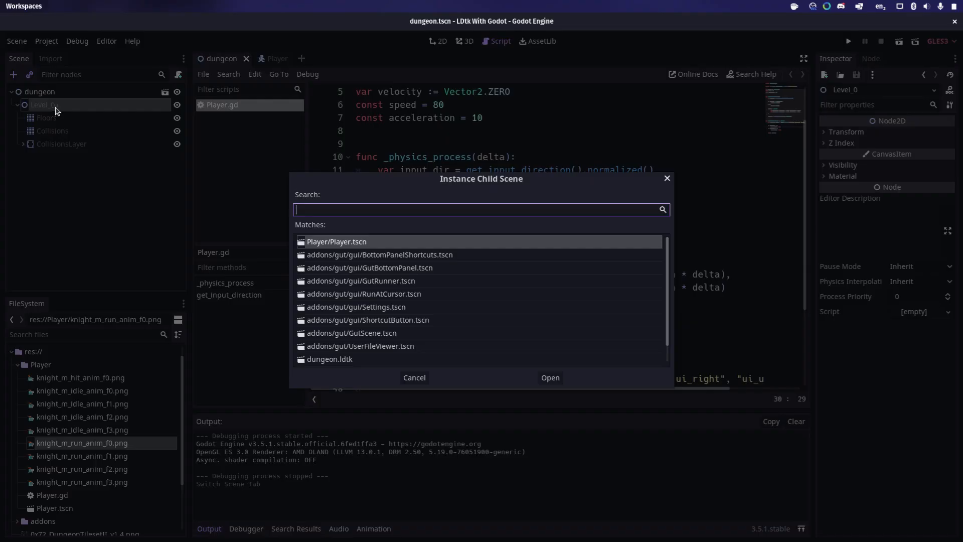
left_click(354, 244)
double_click(355, 242)
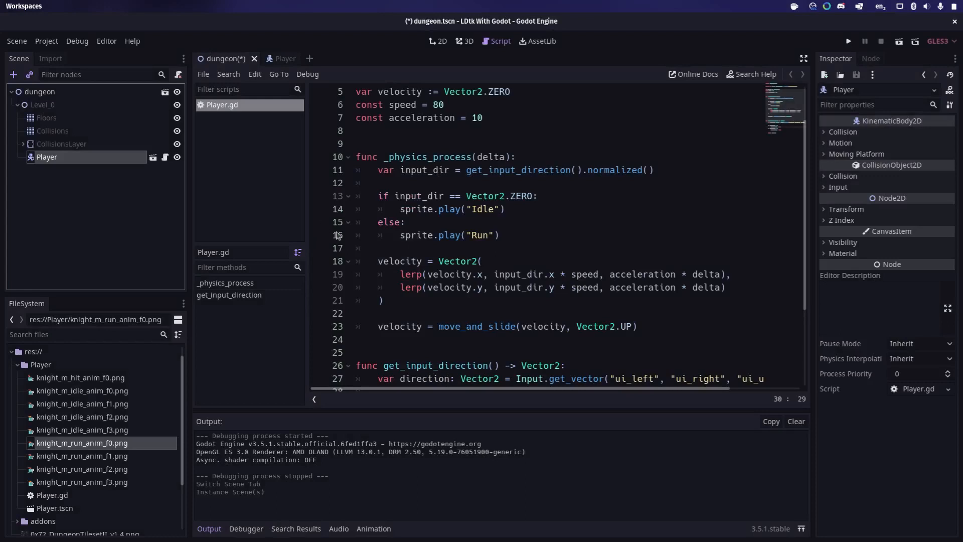
key("ctrl+s")
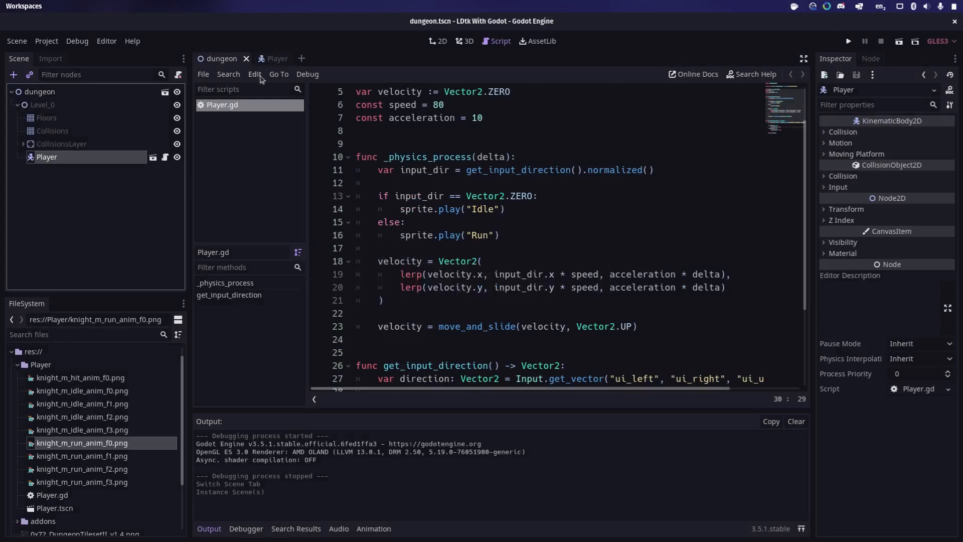
Place the Player instance on the open dungeon floor near the centre of the level in the 2D view and save.
left_click(441, 44)
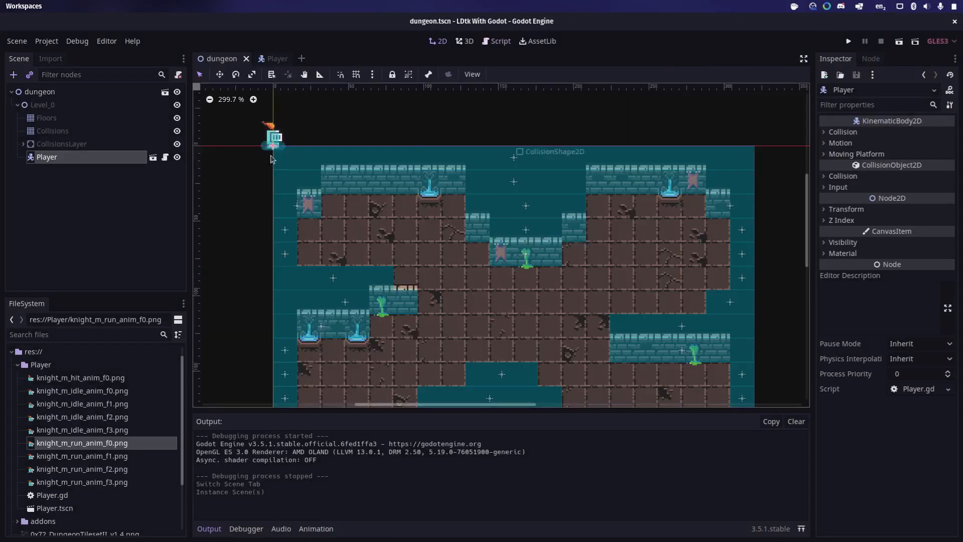
left_click_drag(289, 169, 487, 327)
key("ctrl+s")
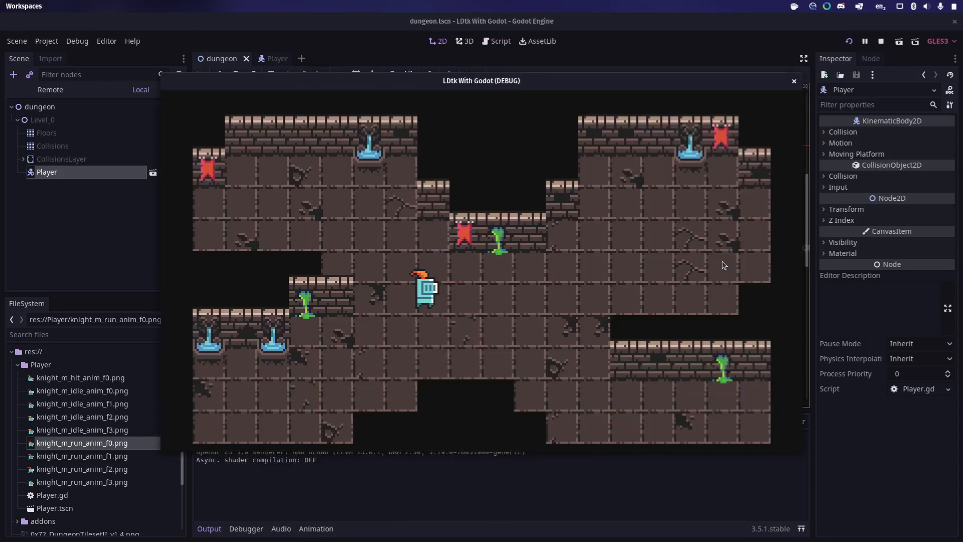
Playtest the dungeon by walking the knight both ways across the floor and against the lower-right brick wall.
key("Right")
key("Left")
key("Right")
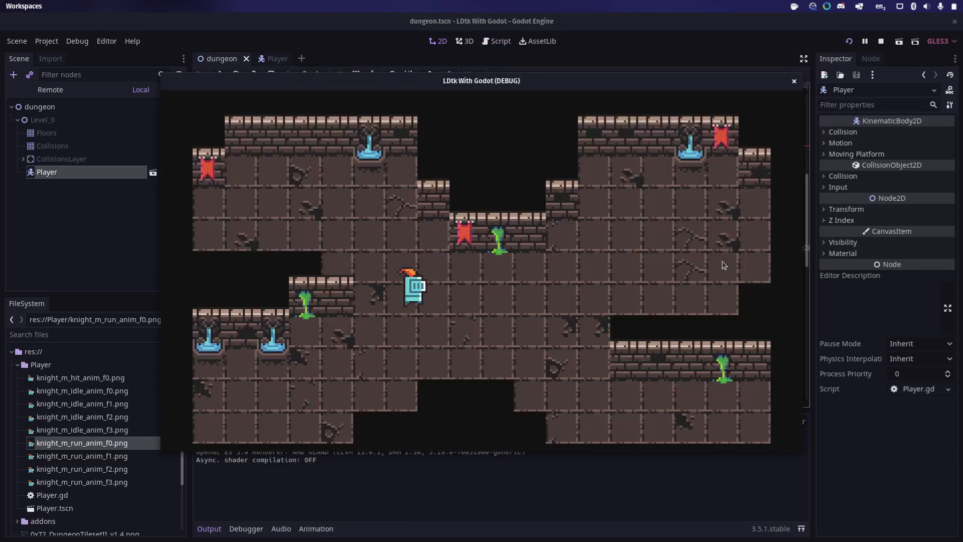
key("Left")
key("Right")
key("Down")
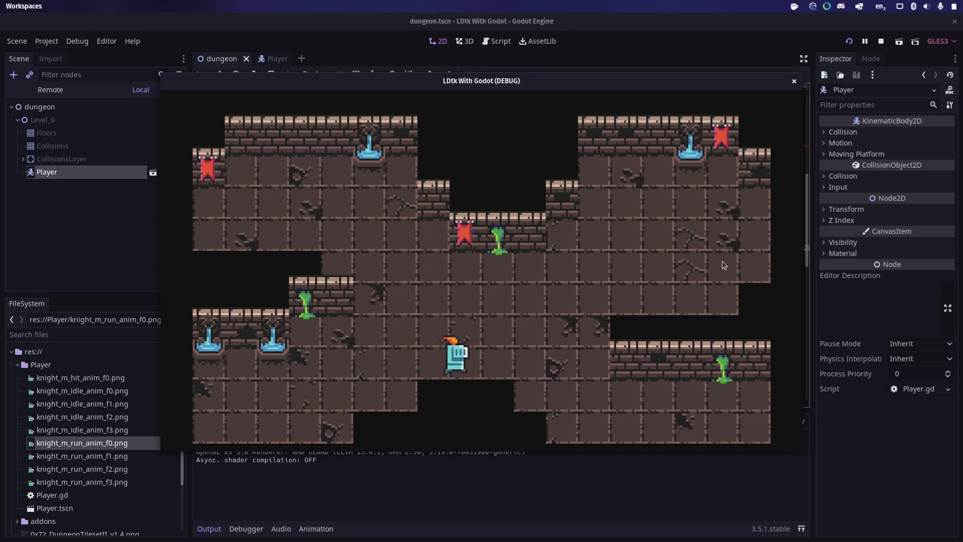
key("Right")
key("Up")
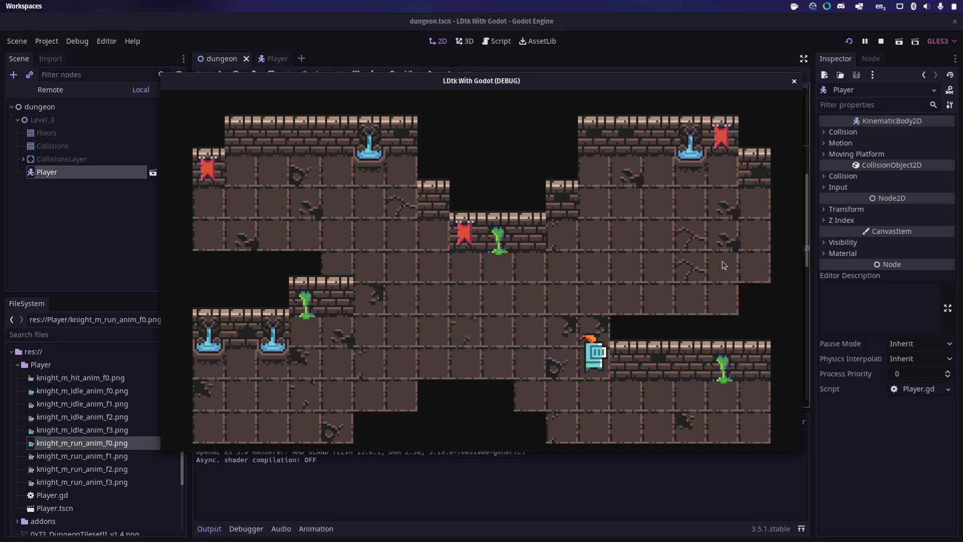
key("Right")
key("Left")
key("Left")
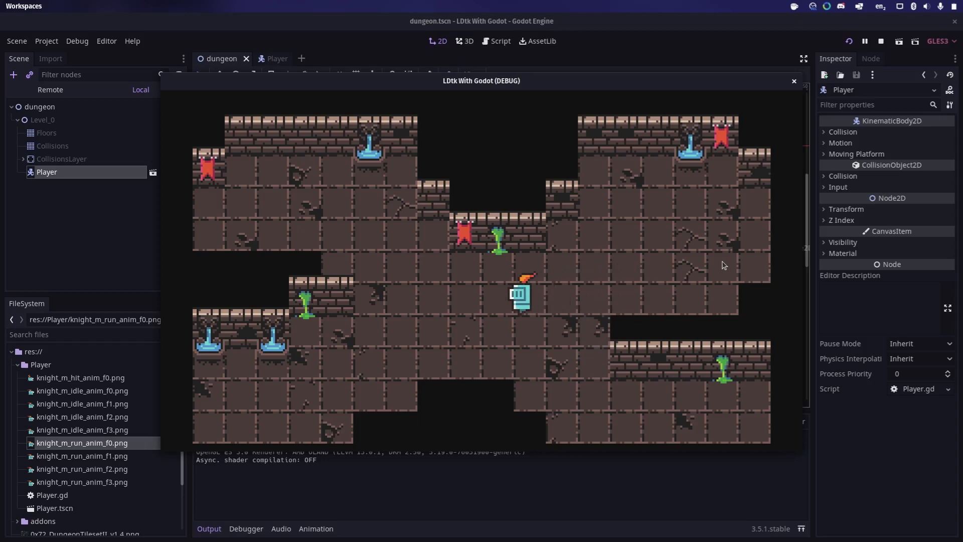
Walk the knight back and forth along the upper edge of the brick wall with the green fountain to check its overlap.
key("Up")
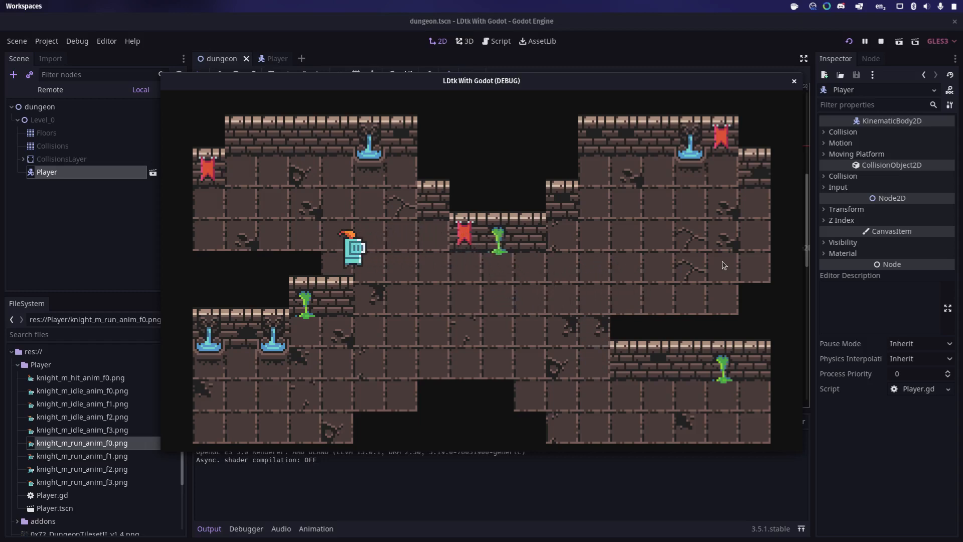
key("Right")
key("Left")
key("Down")
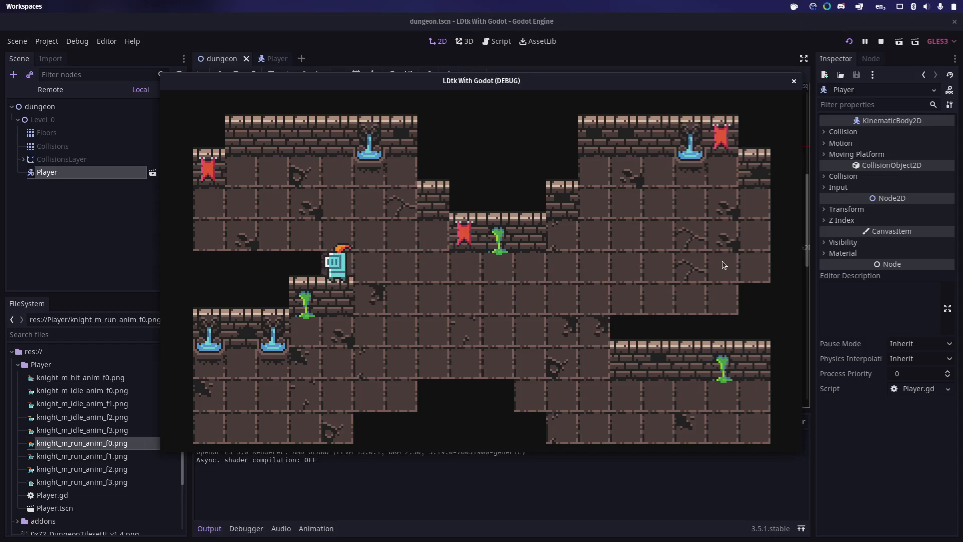
key("Right")
key("Left")
key("Right")
key("Left")
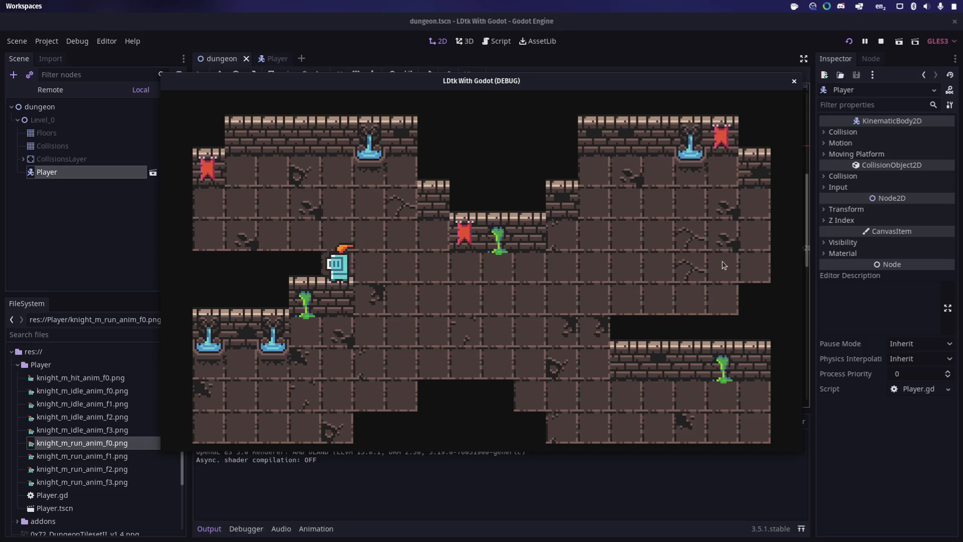
key("Right")
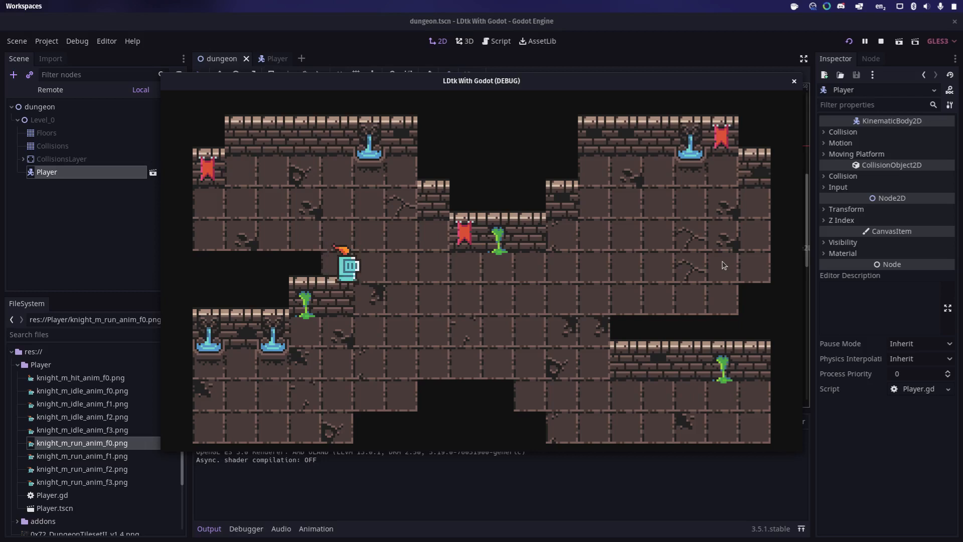
key("Left")
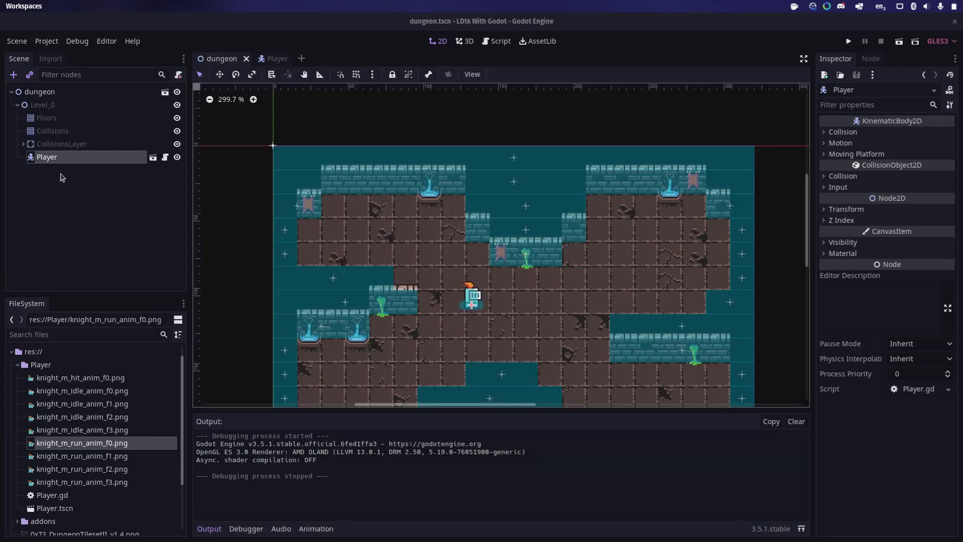
Enable Y Sort on the Collisions TileMap and set its Tile Origin to Bottom Left.
left_click(60, 131)
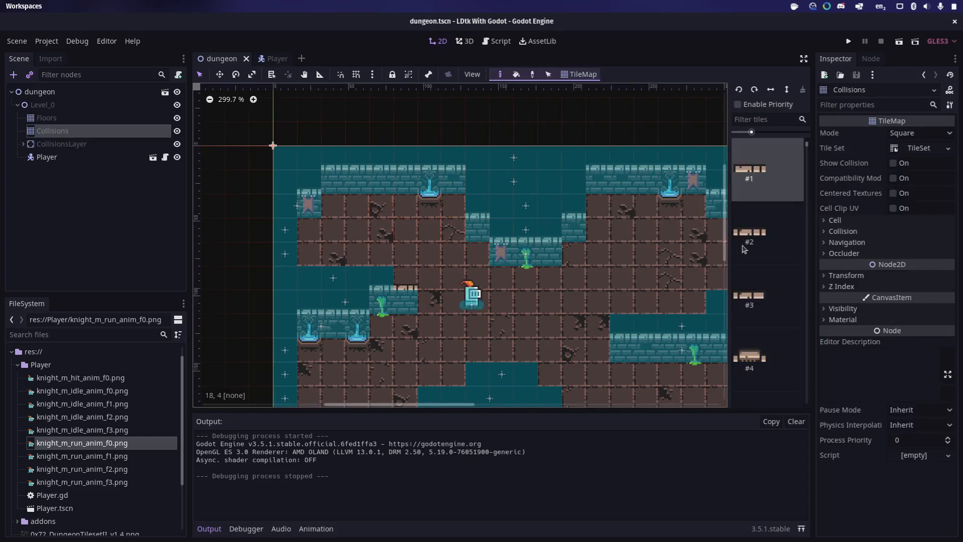
left_click(847, 224)
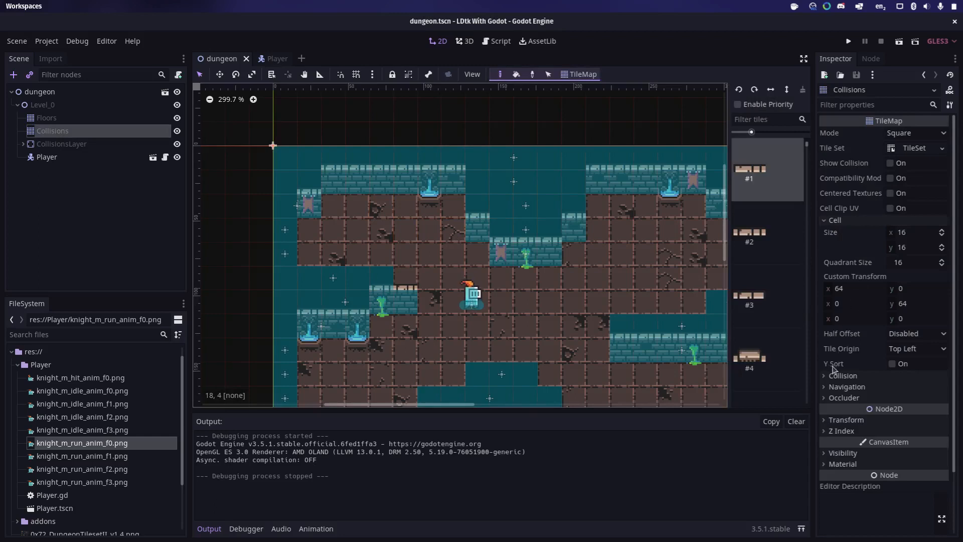
left_click(892, 365)
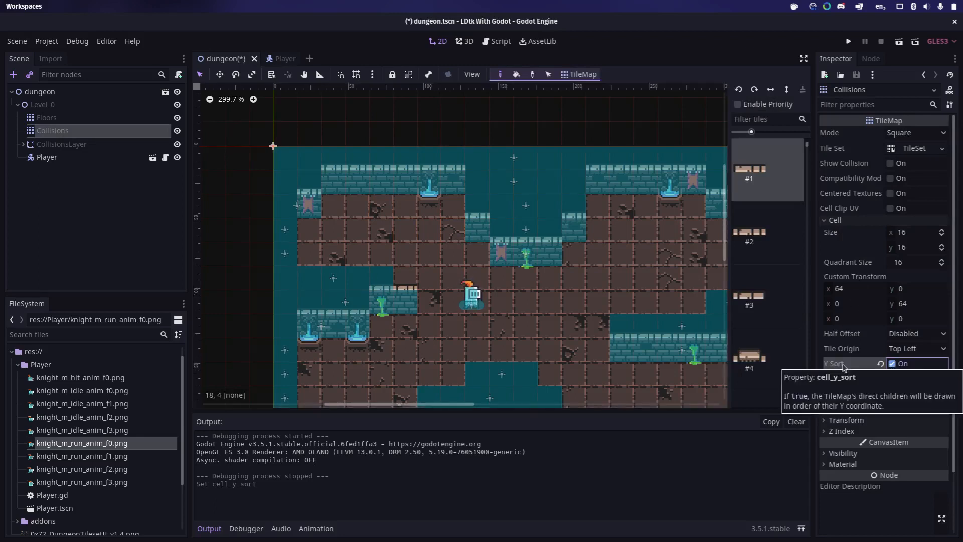
left_click(909, 351)
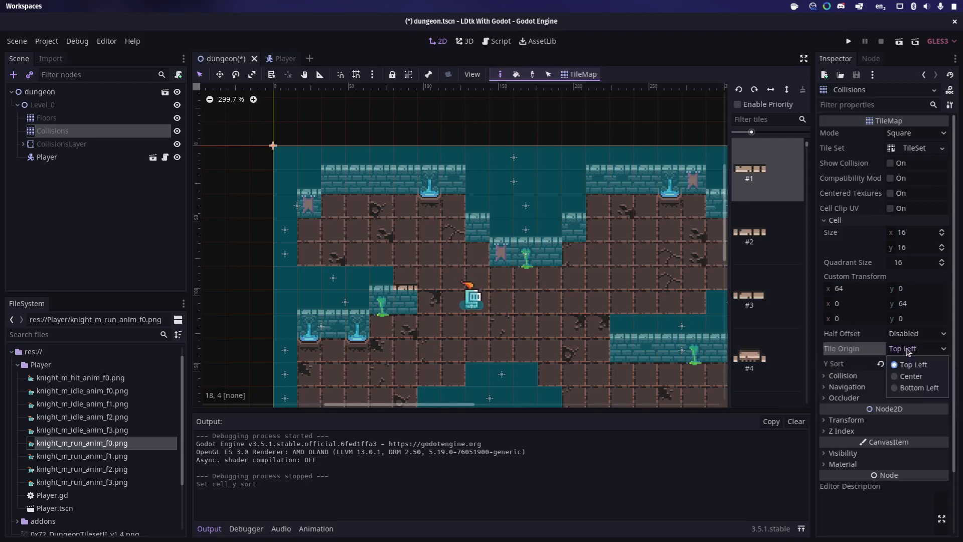
left_click(904, 389)
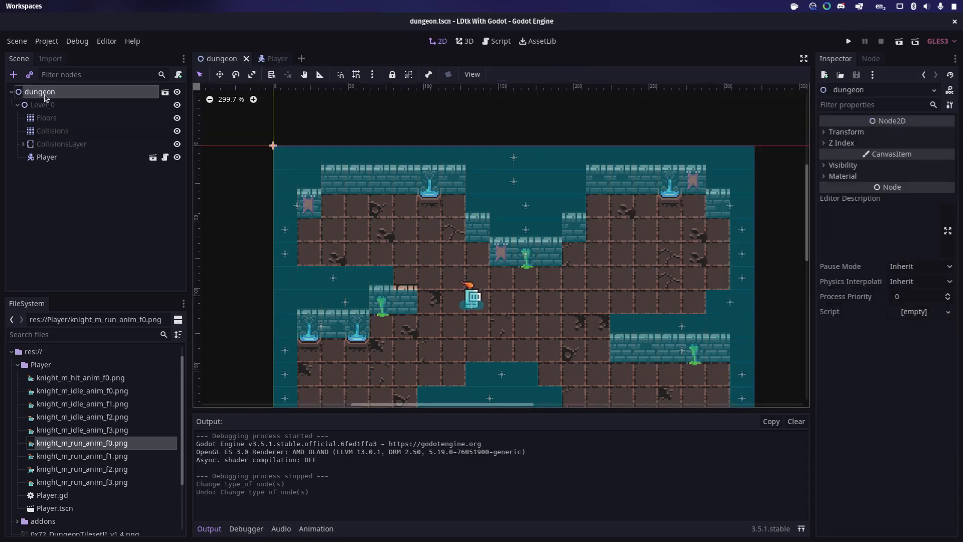
Change the dungeon root node's type to YSort.
right_click(45, 97)
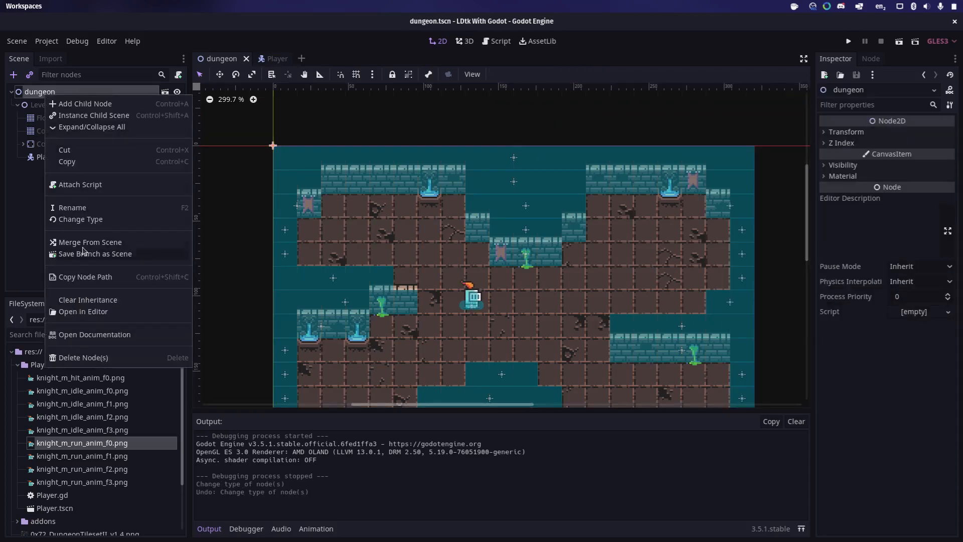
left_click(84, 221)
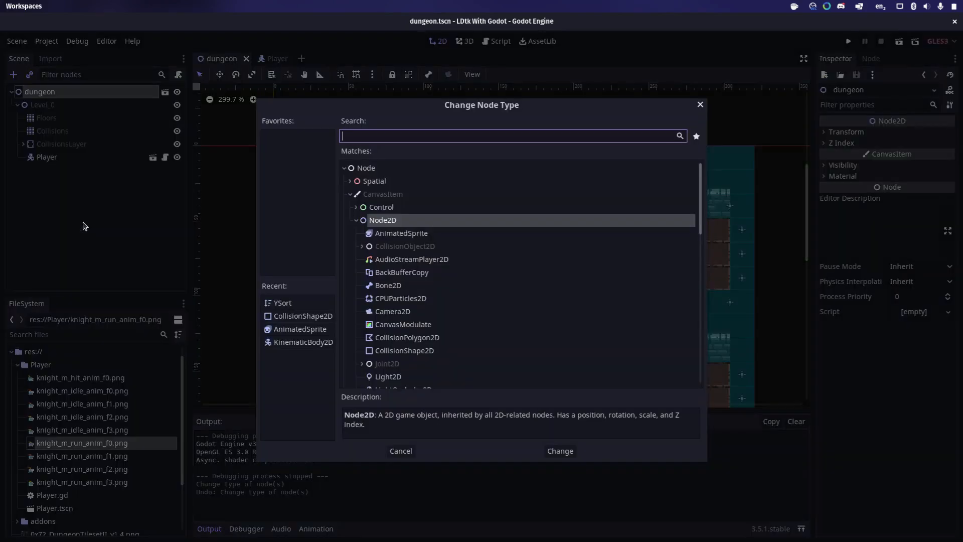
type("ys")
type("ort")
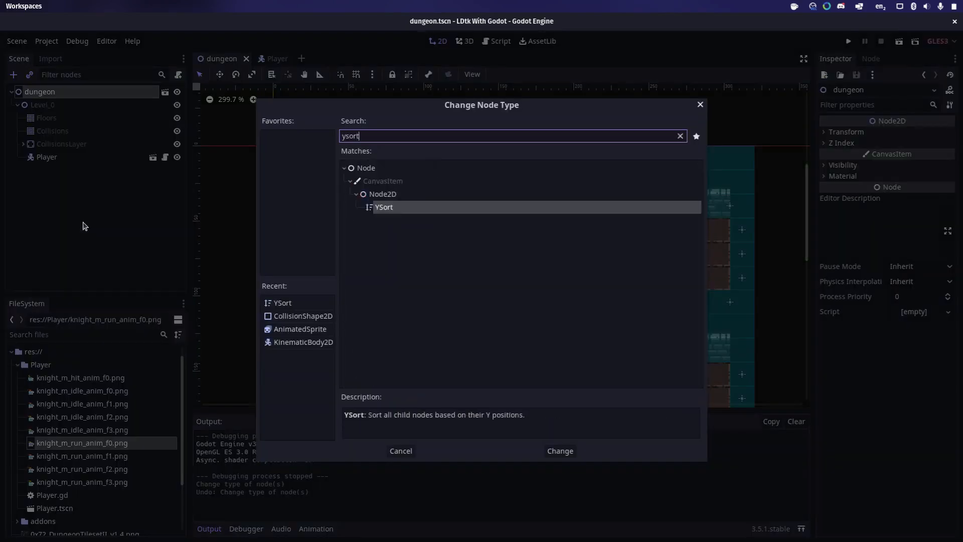
key("Return")
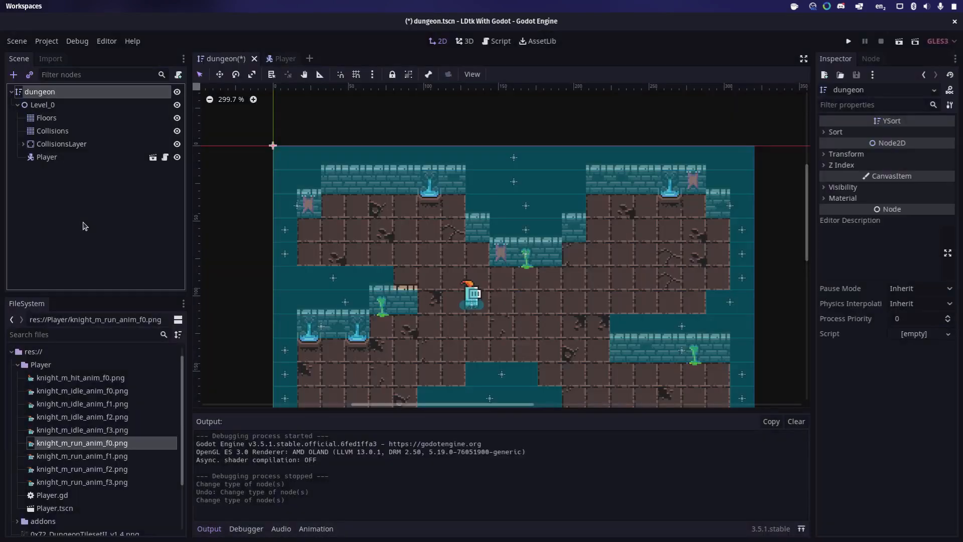
Change the Level_0 node's type to YSort and save the scene.
right_click(49, 106)
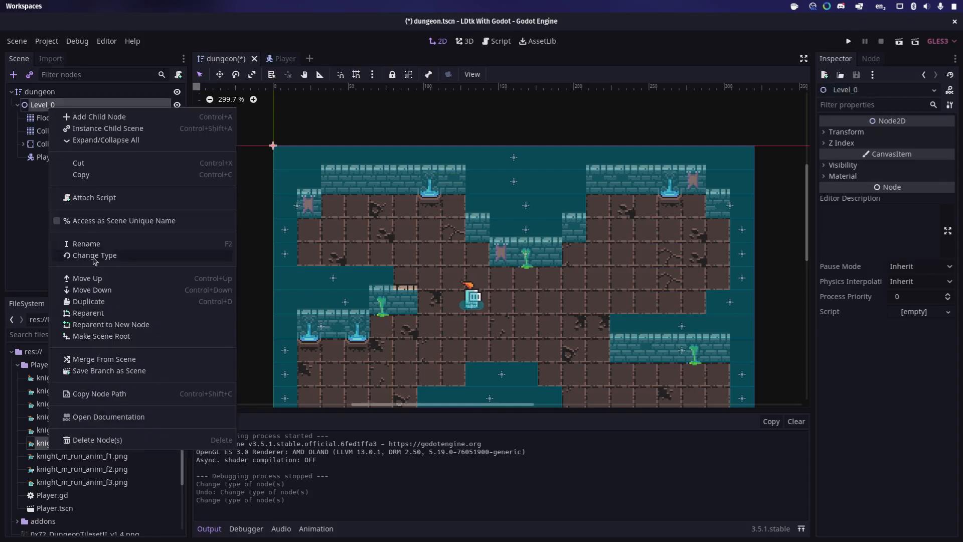
left_click(94, 256)
type("ysort")
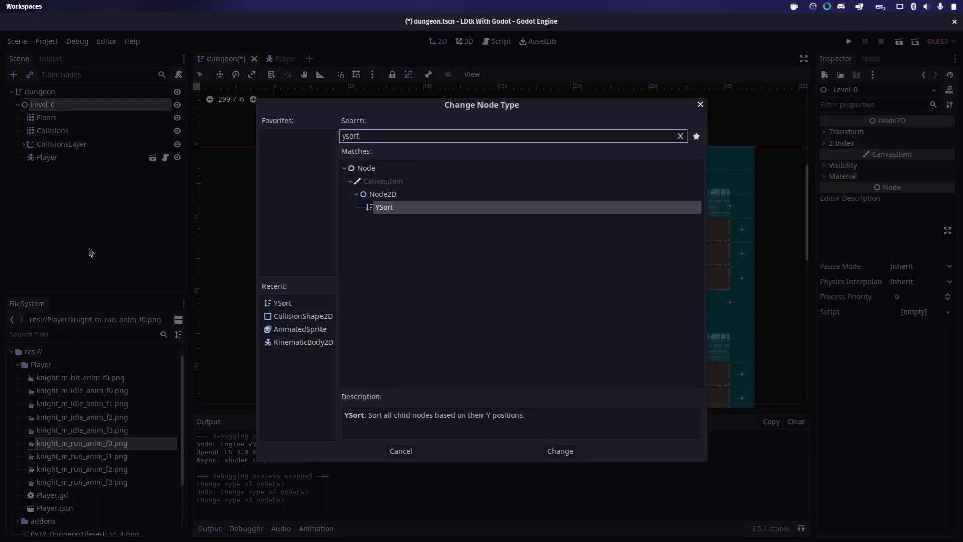
key("Return")
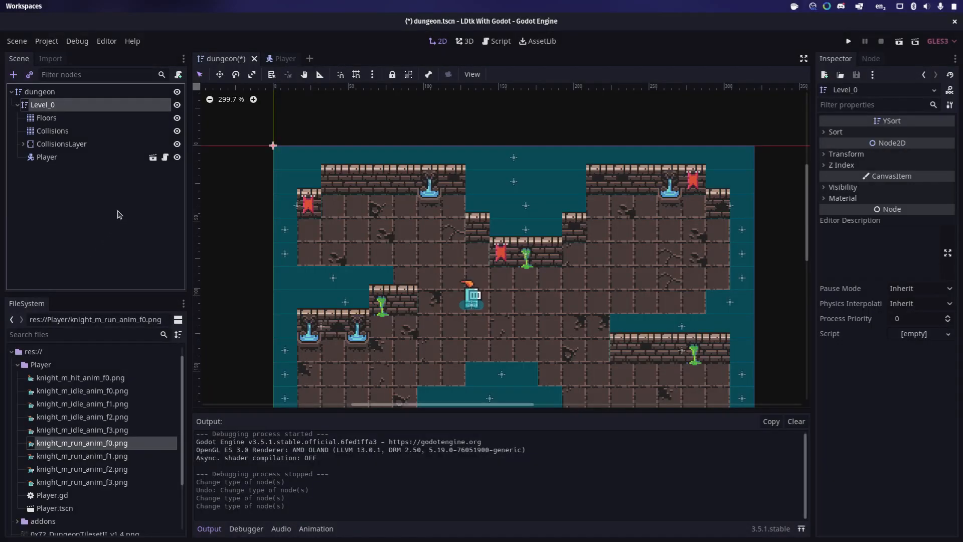
key("ctrl+s")
Run the project and walk the knight behind the left brick wall and back onto the open floor to check the draw order.
left_click(848, 41)
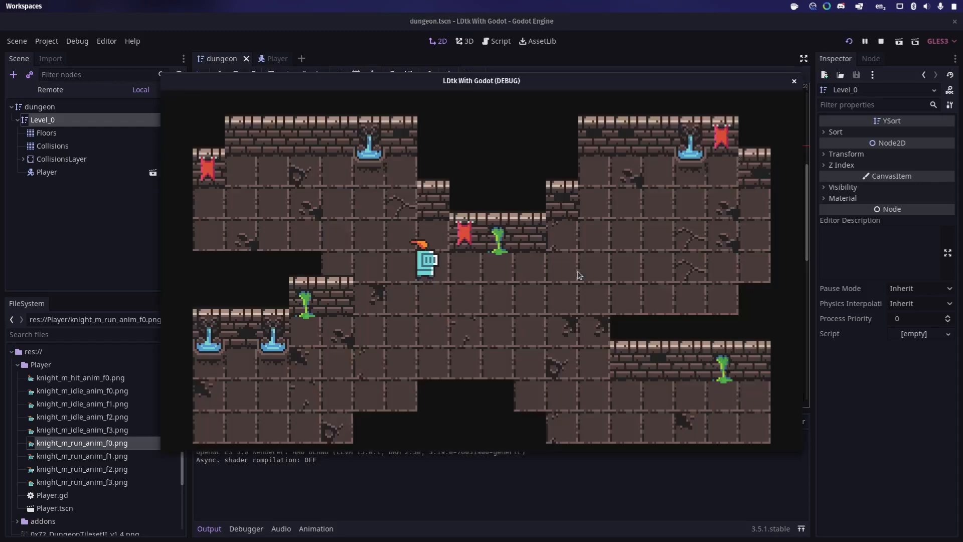
key("Left")
key("Left")
key("Down")
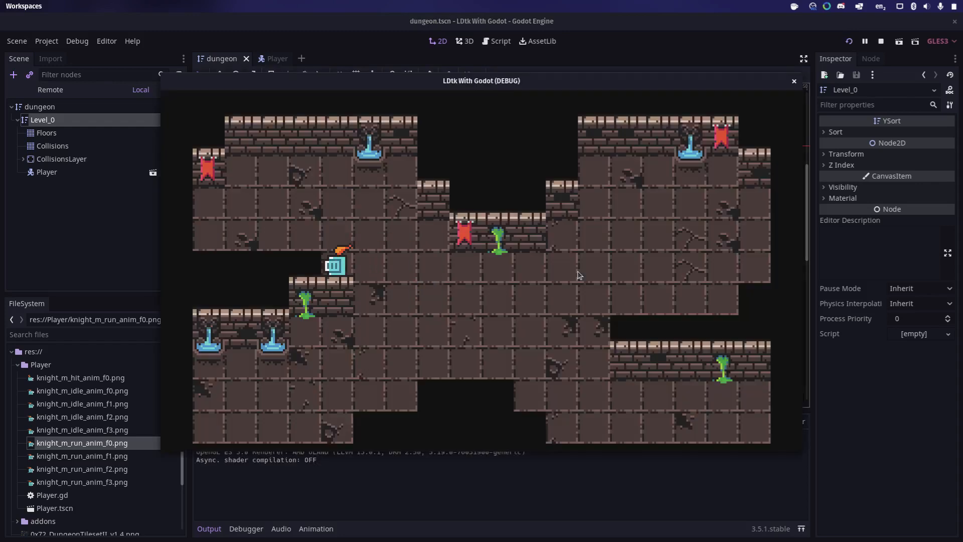
key("Right")
key("Left")
key("Right")
key("Right")
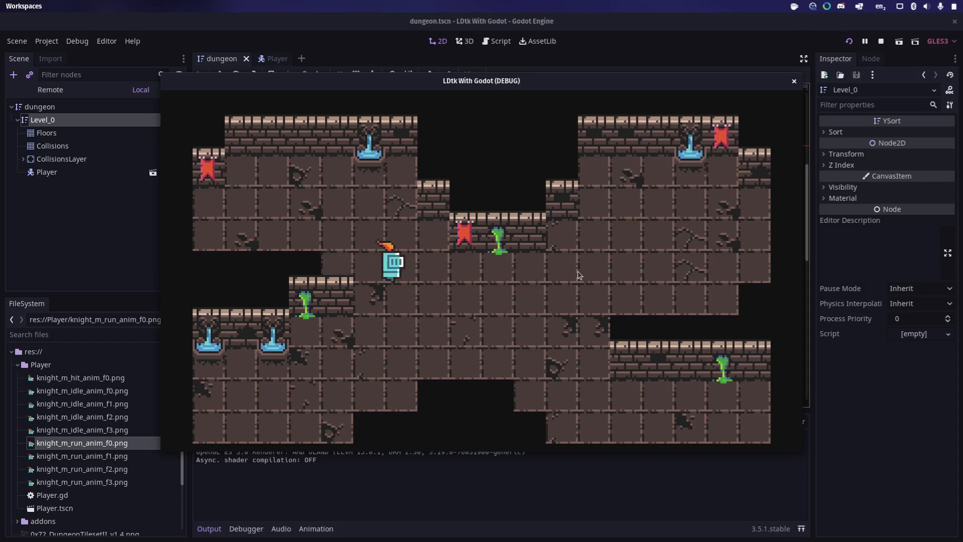
key("Down")
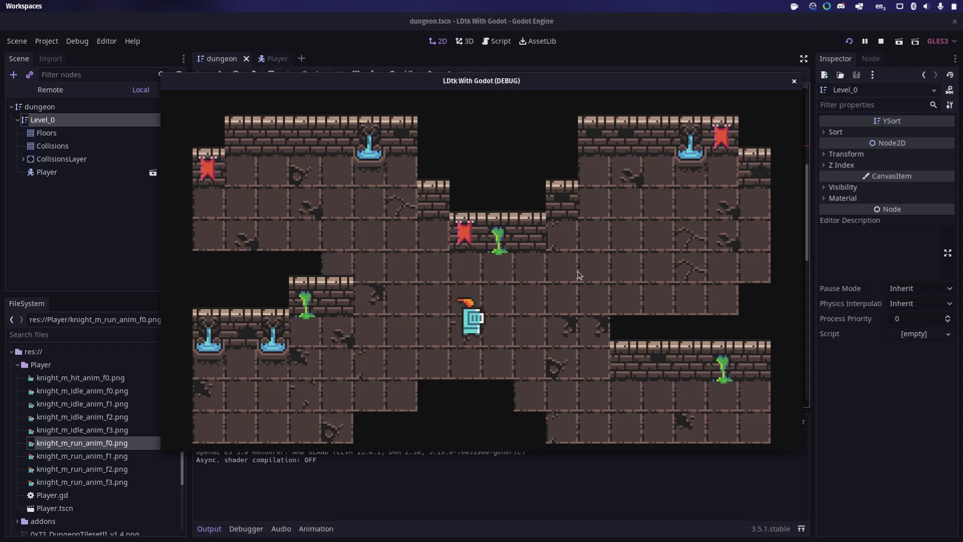